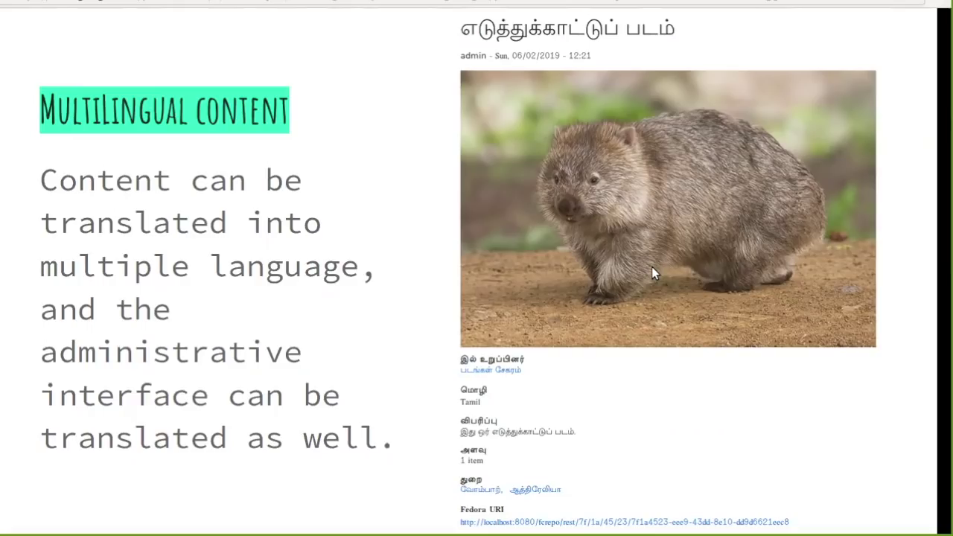
Step: Advance through the remaining presentation slides to the final questions slide and leave the slideshow
key("Right")
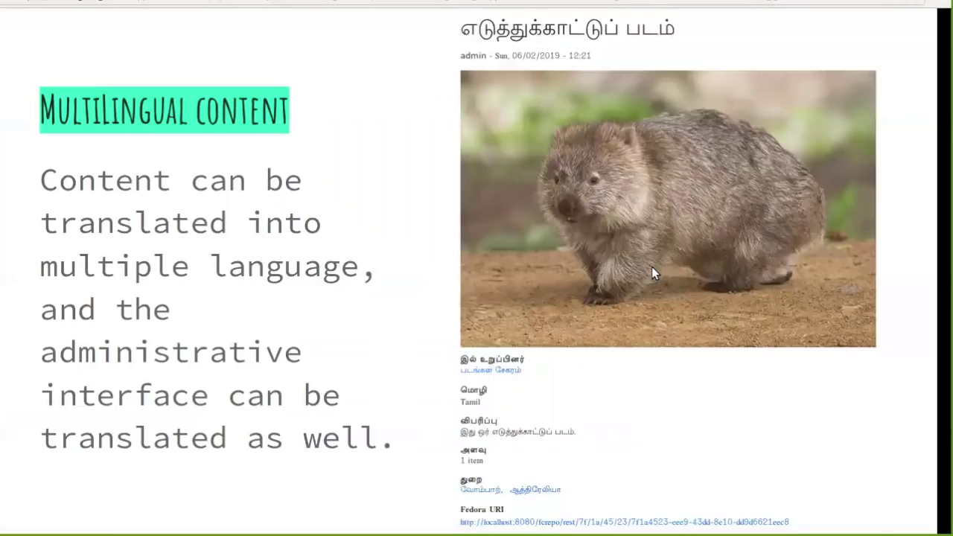
key("Right")
key("Right")
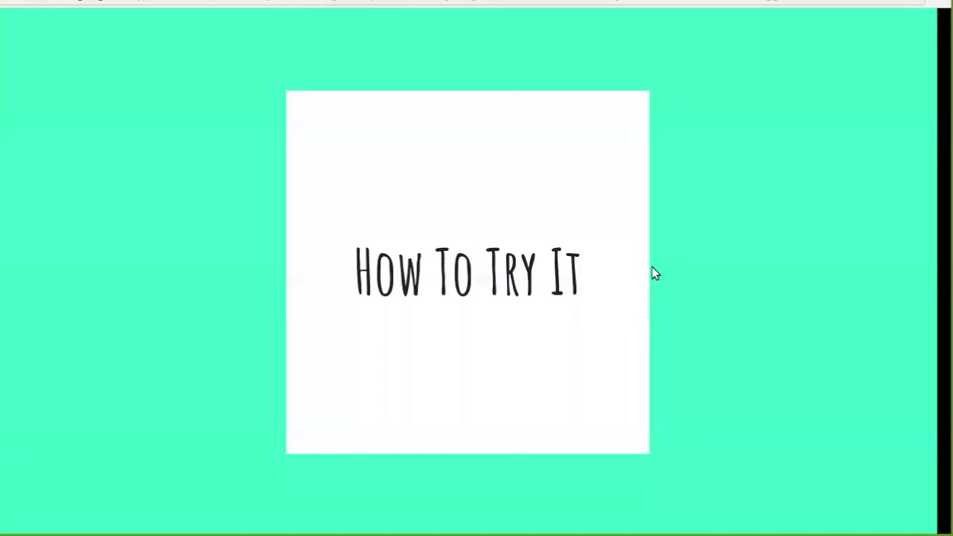
key("Right")
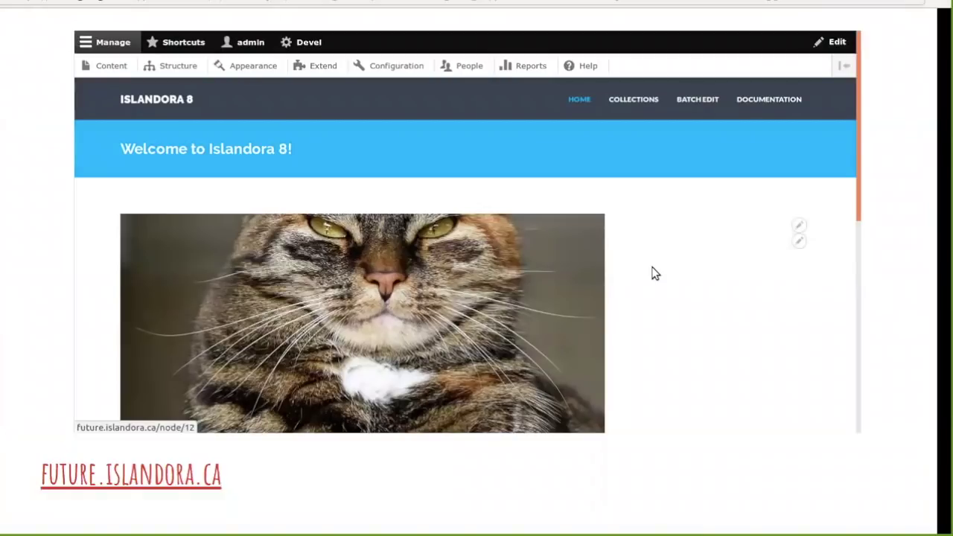
mouse_move(202, 421)
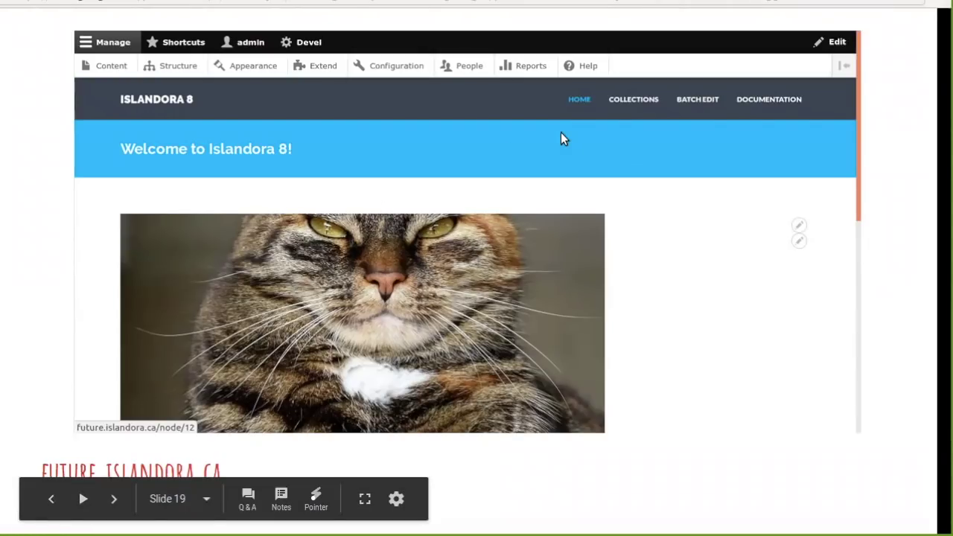
key("Right")
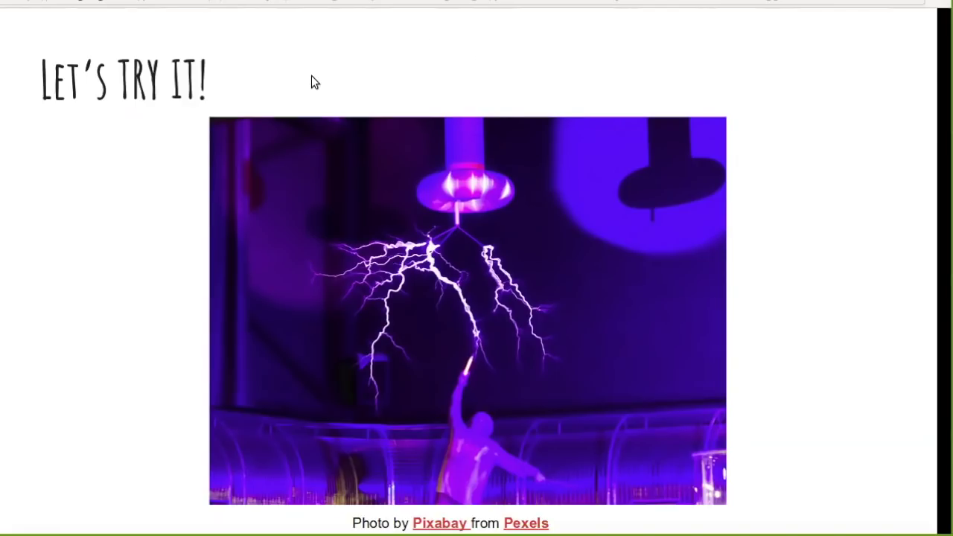
key("Right")
key("Escape")
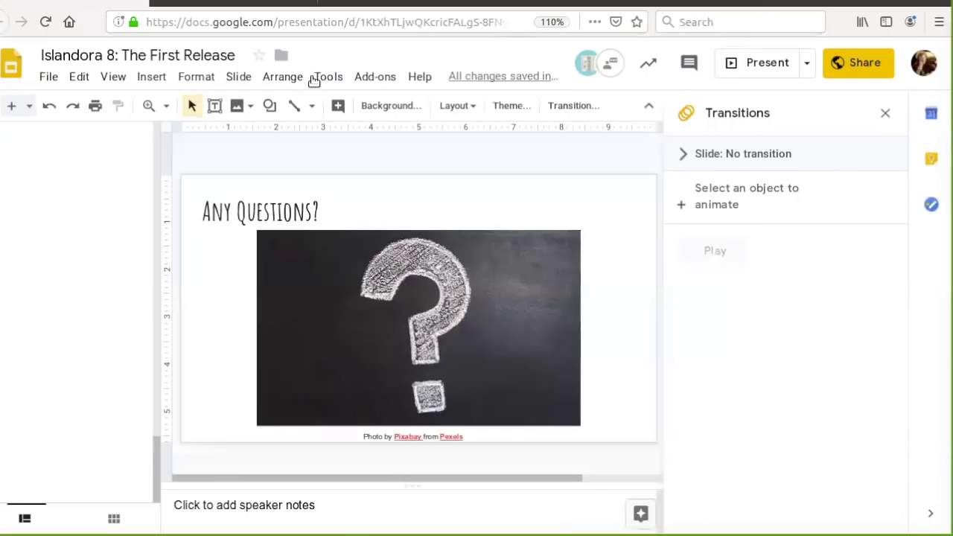
Step: Switch to the Islandora 8 sandbox site and look over its home page, including the sandbox introduction
left_click(203, 6)
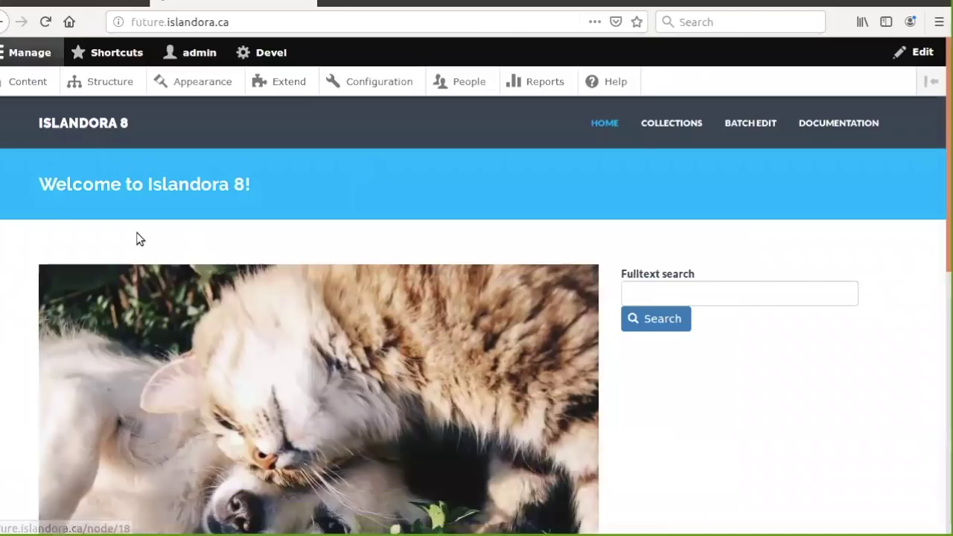
scroll(7, 237, "down", 2)
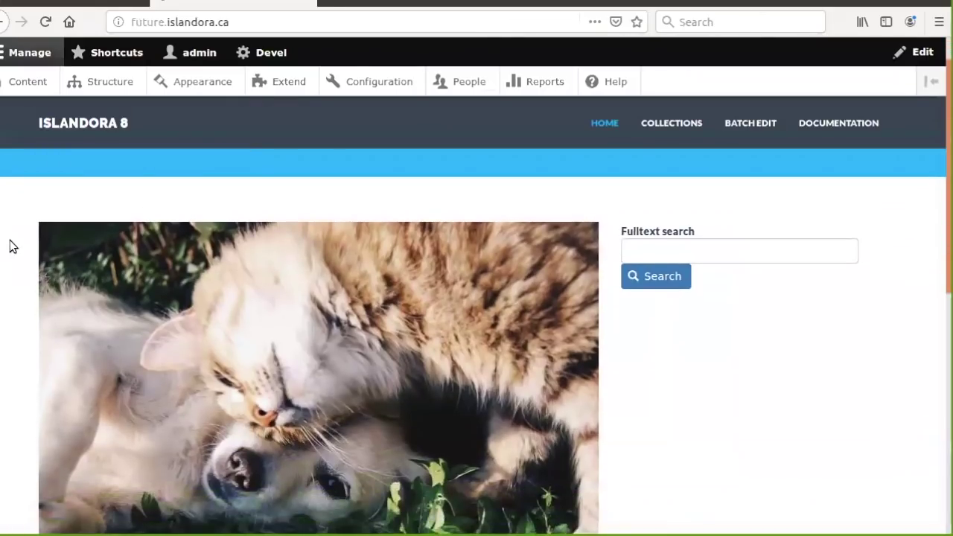
scroll(10, 246, "down", 1)
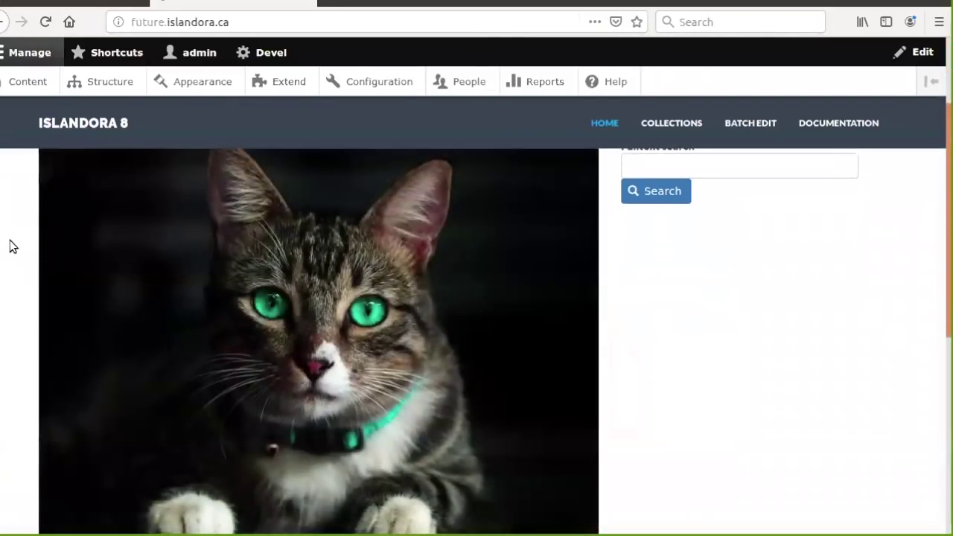
scroll(9, 246, "down", 5)
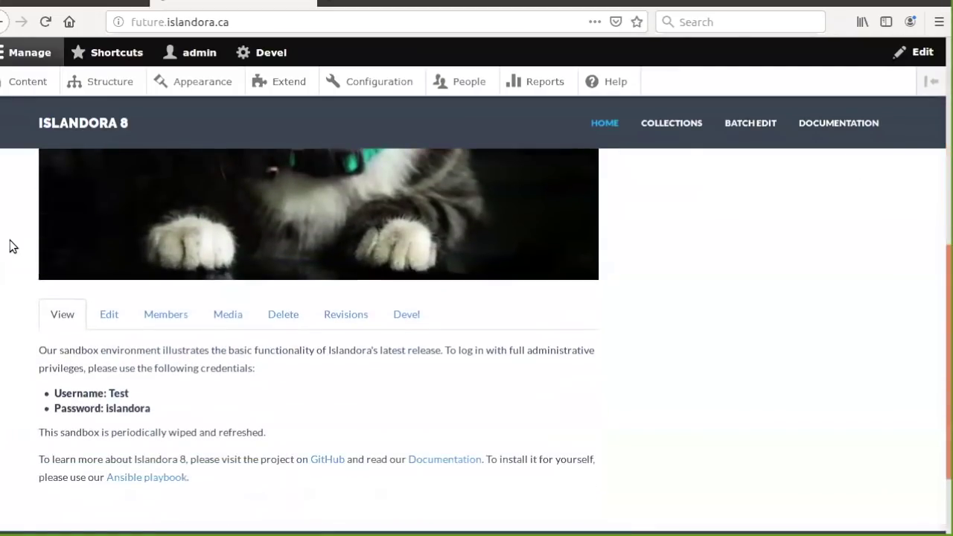
scroll(10, 247, "up", 6)
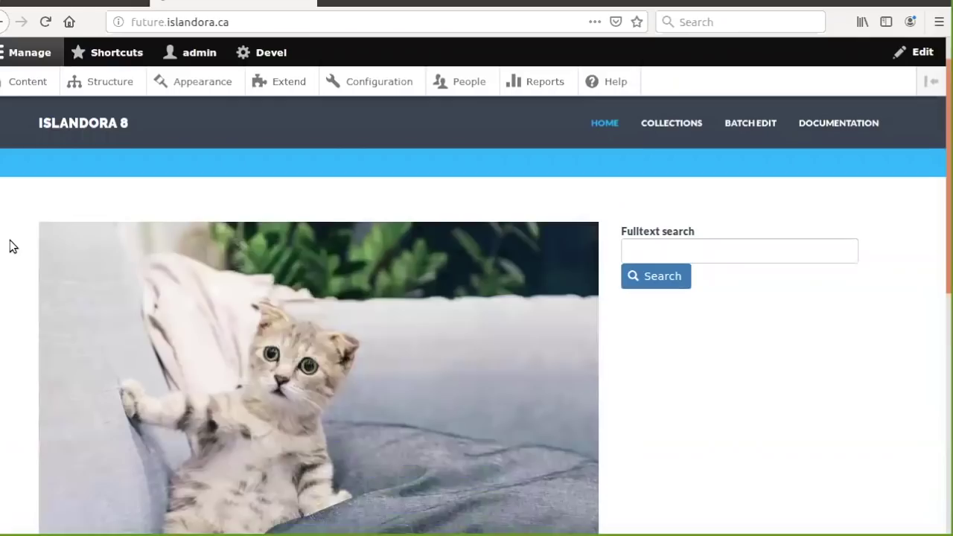
scroll(9, 246, "down", 4)
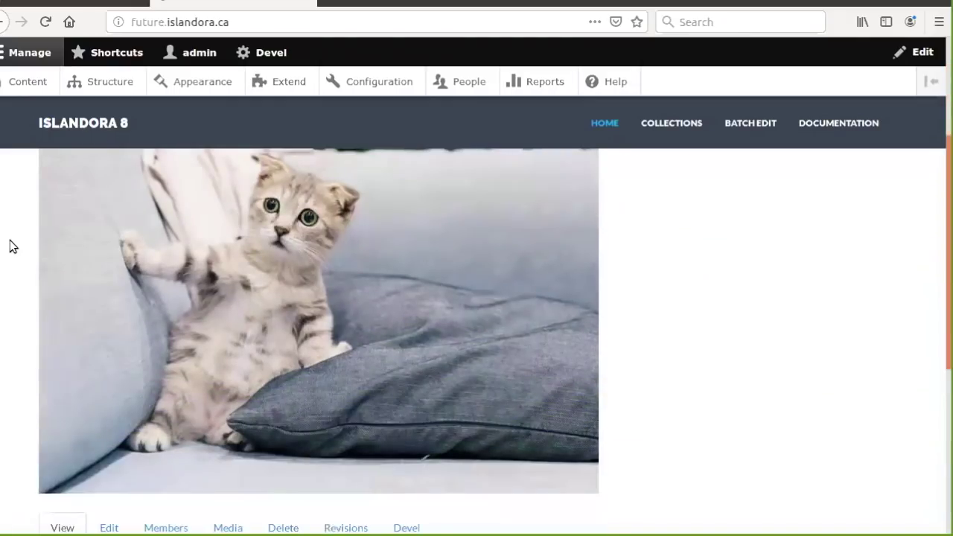
scroll(9, 246, "up", 5)
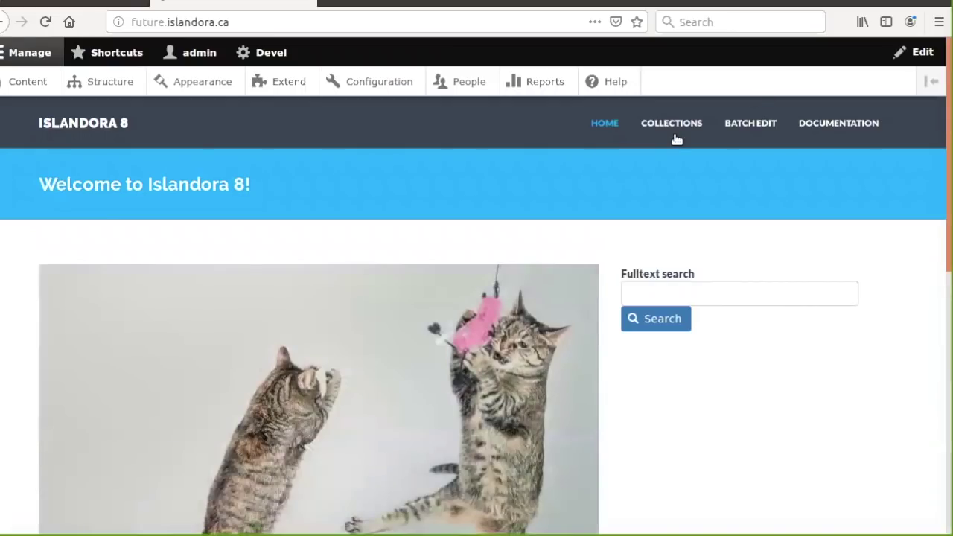
Step: Open the Dog Pictures collection from the site's list of collections
left_click(670, 133)
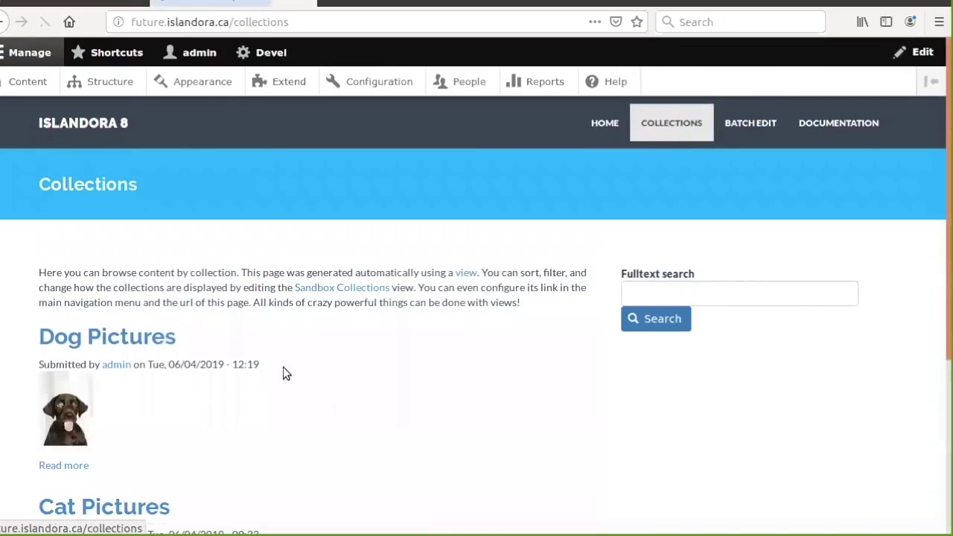
scroll(283, 372, "down", 3)
left_click(154, 212)
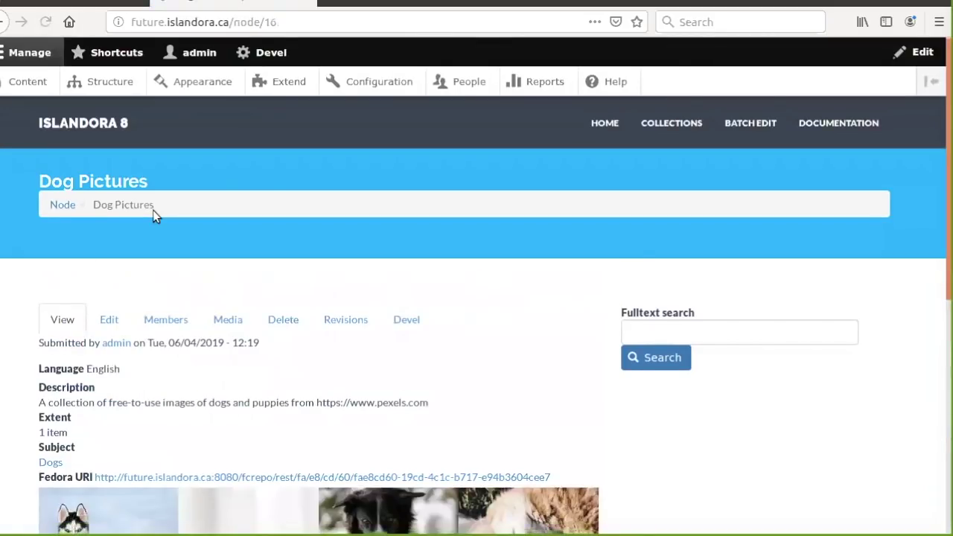
Step: Examine the Dog Pictures collection's metadata fields and the thumbnails of its member images
scroll(152, 210, "down", 5)
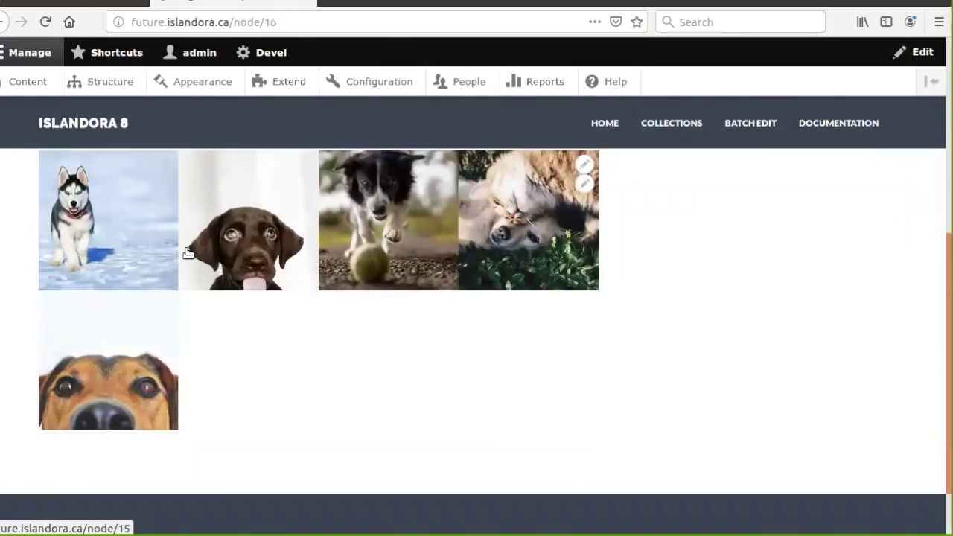
scroll(433, 242, "up", 4)
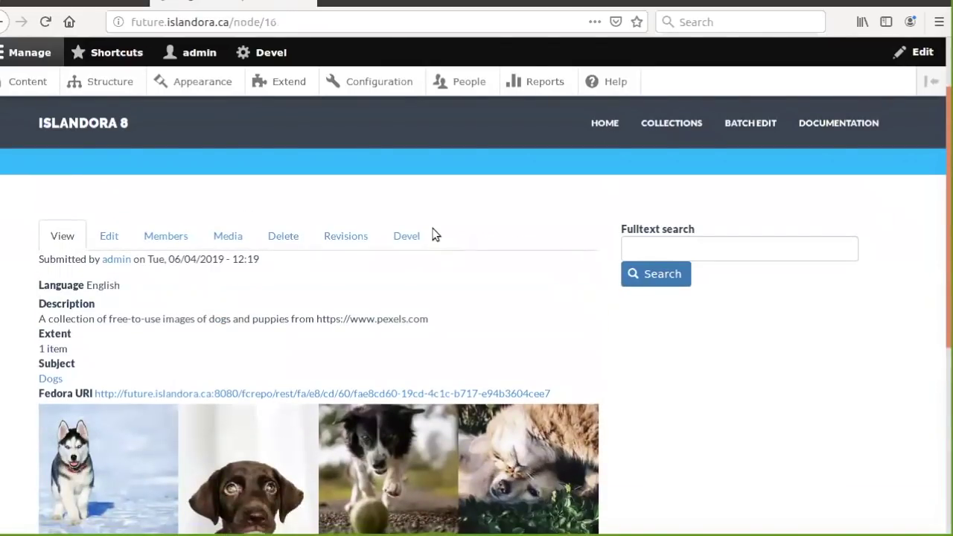
scroll(436, 235, "down", 2)
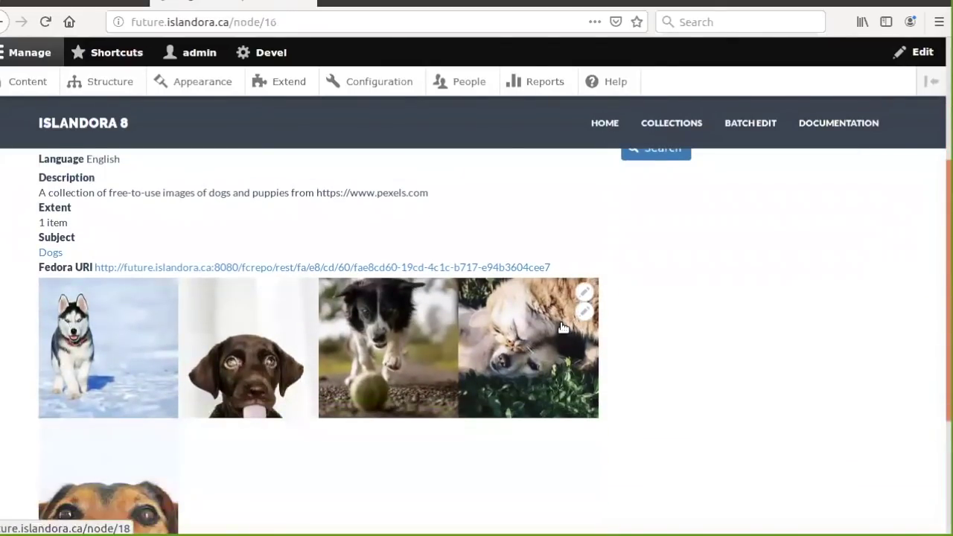
scroll(563, 327, "up", 3)
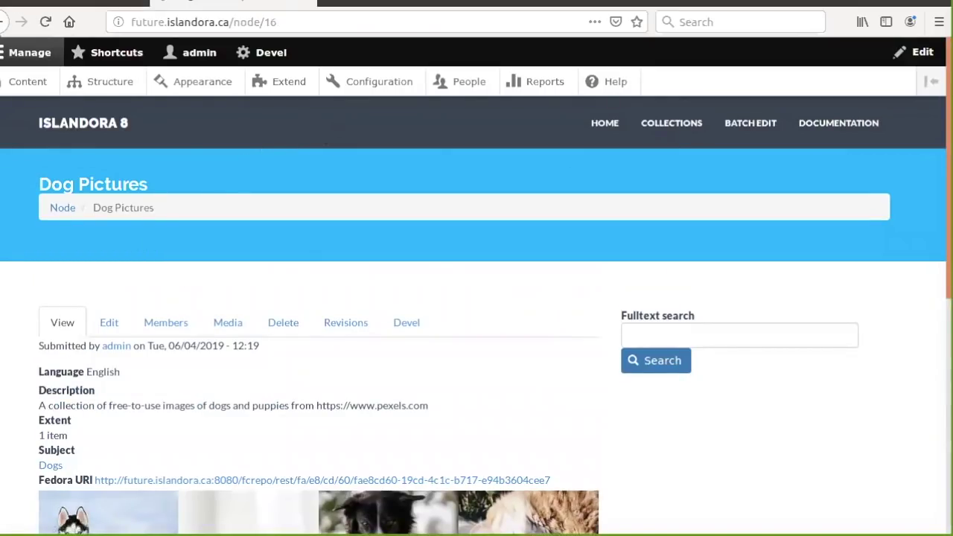
scroll(95, 246, "down", 5)
scroll(95, 245, "up", 5)
scroll(227, 286, "down", 5)
scroll(226, 286, "up", 3)
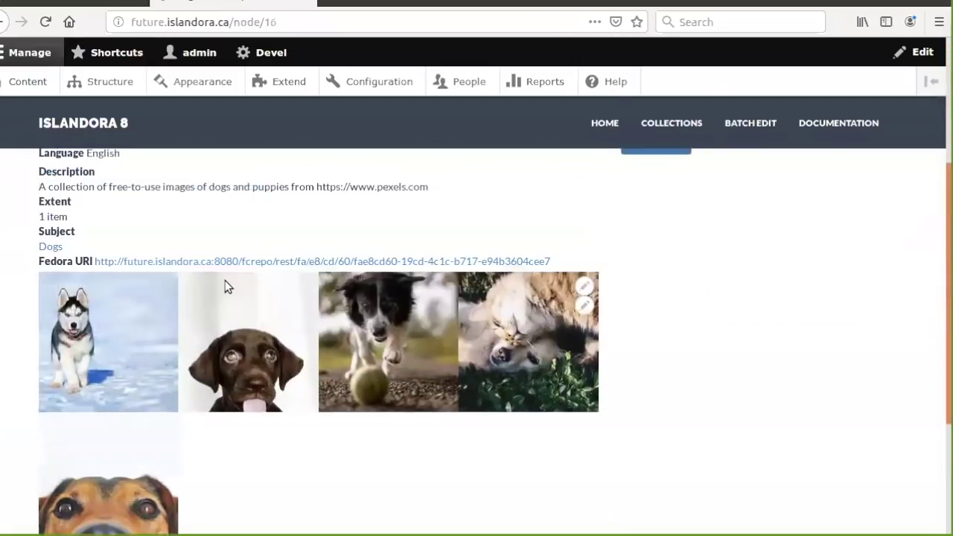
scroll(227, 286, "up", 3)
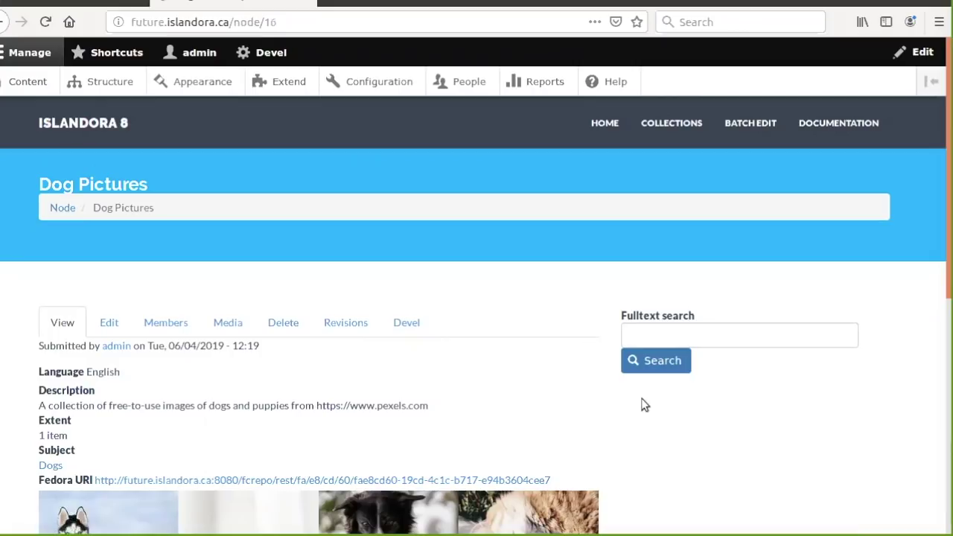
Step: Start a new Repository Item from the site's content administration
left_click(28, 84)
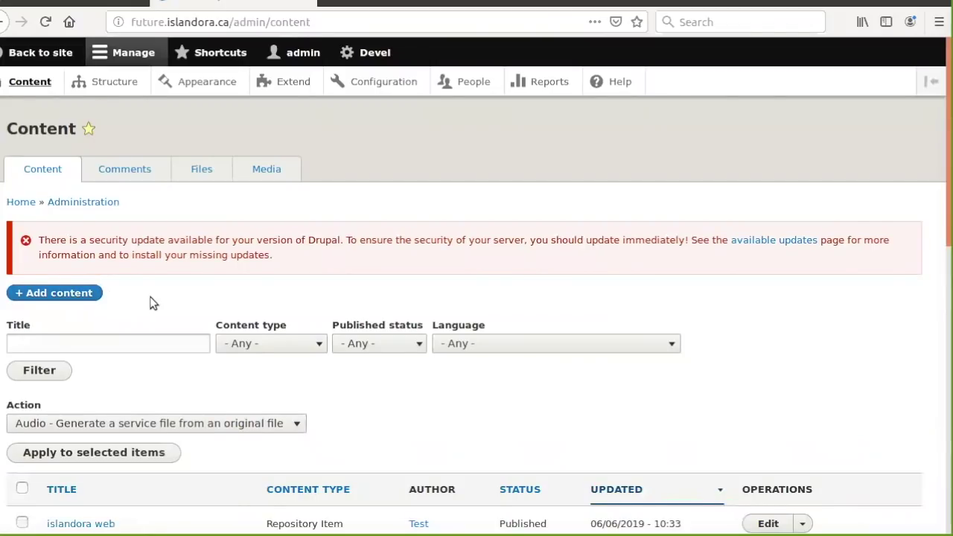
scroll(151, 301, "down", 2)
left_click(67, 209)
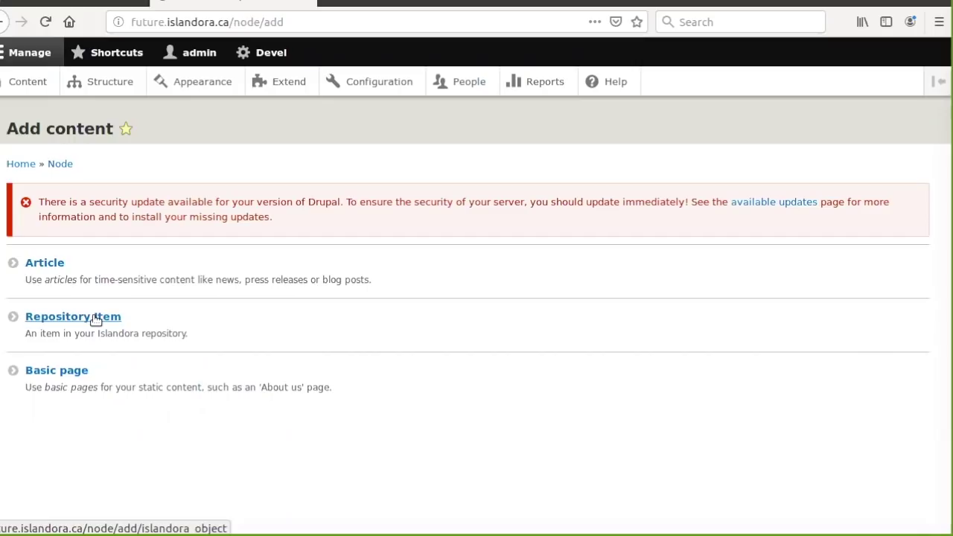
left_click(95, 318)
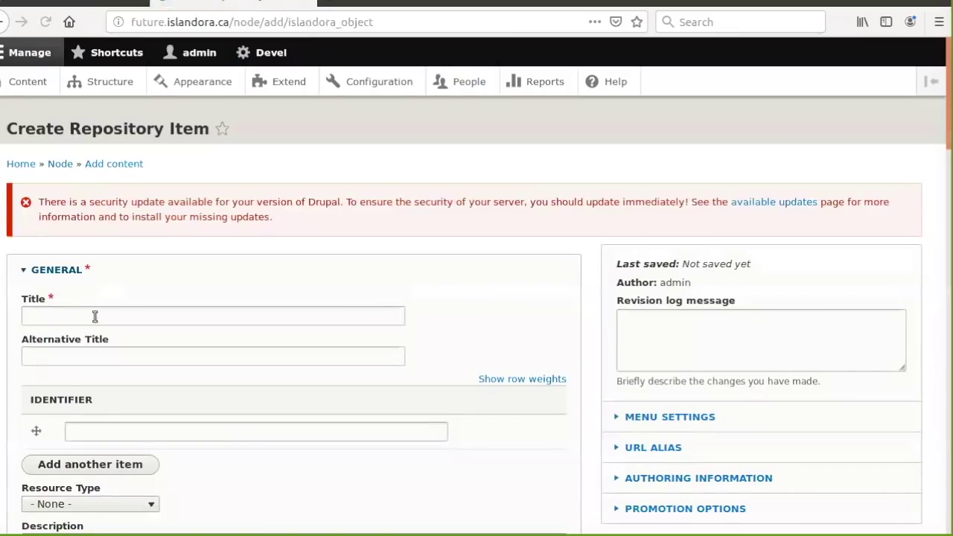
Step: Title the new repository item PDF Collection and review the other general metadata fields
left_click(94, 314)
type("PDF Collection")
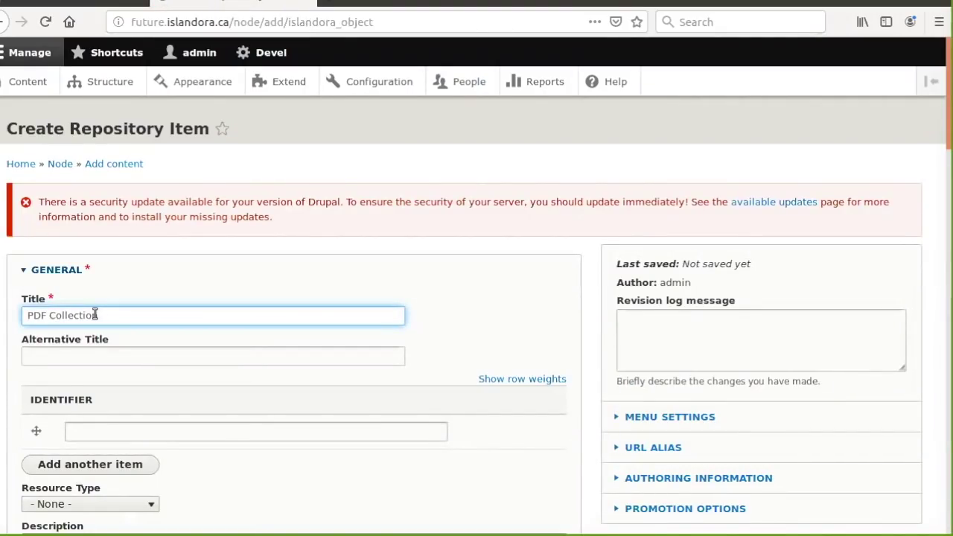
scroll(93, 311, "down", 10)
scroll(93, 311, "up", 7)
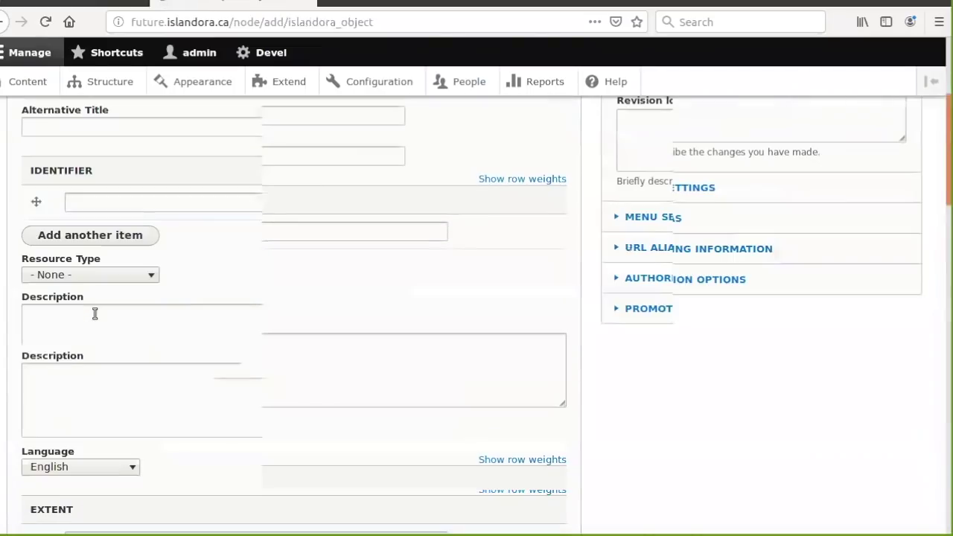
scroll(93, 311, "down", 9)
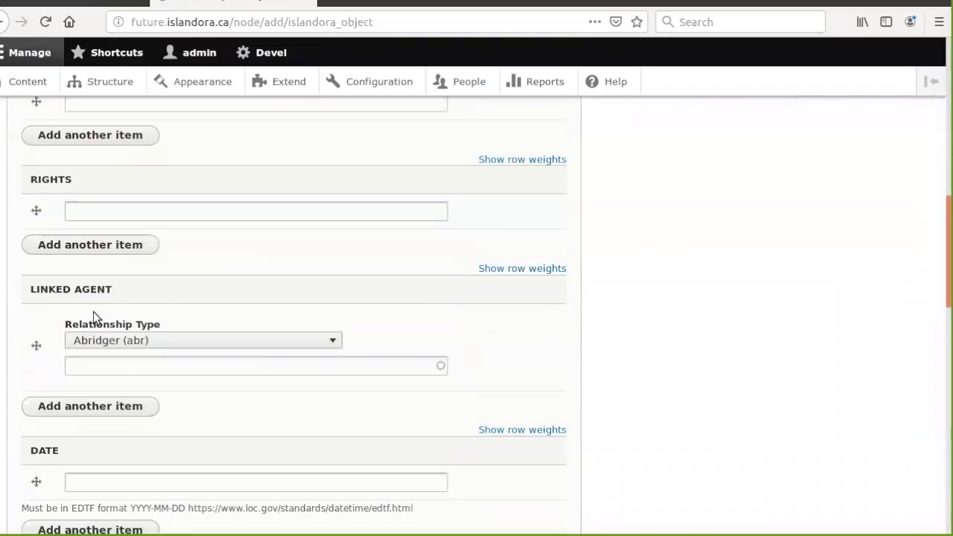
scroll(93, 311, "down", 5)
scroll(93, 311, "up", 10)
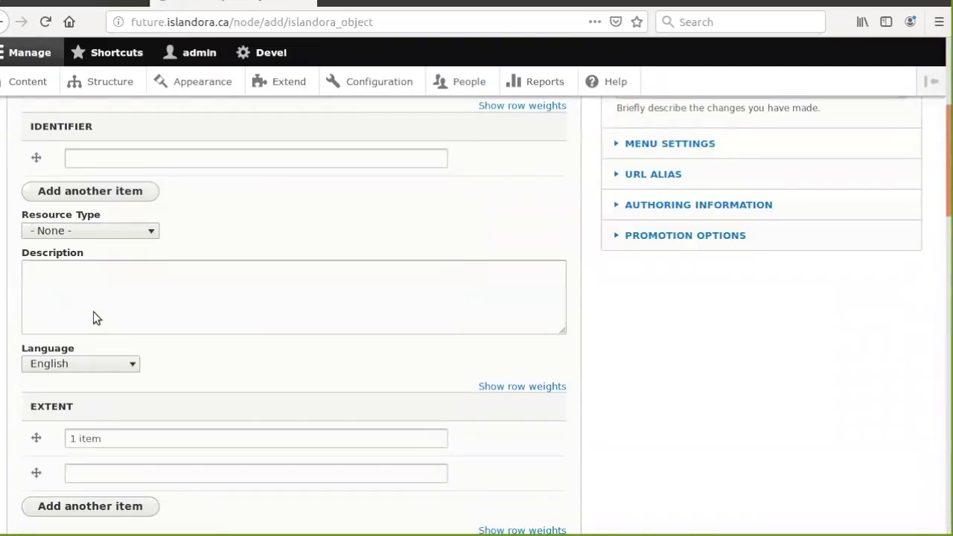
scroll(93, 311, "up", 4)
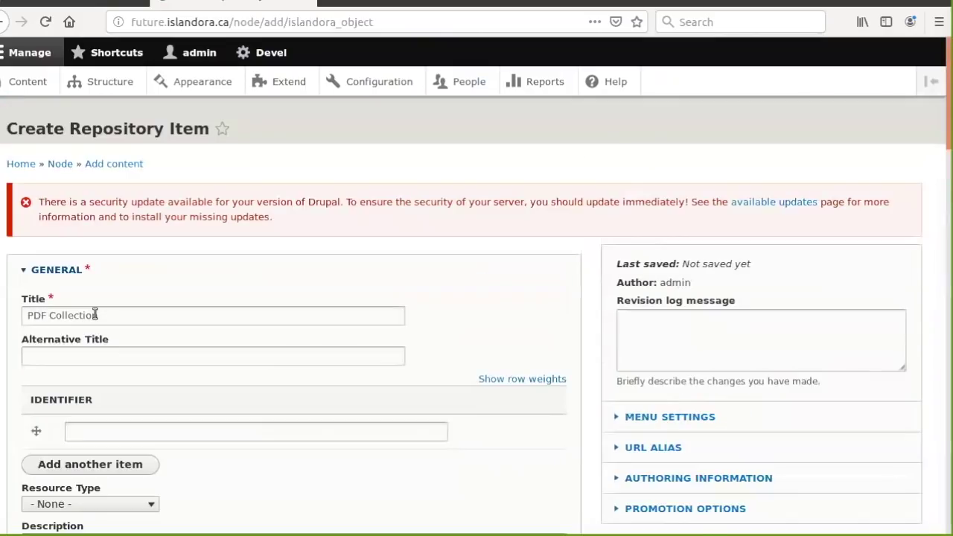
Step: Set the item's system model to Collection and save it as a published item
left_click(22, 272)
scroll(153, 304, "down", 2)
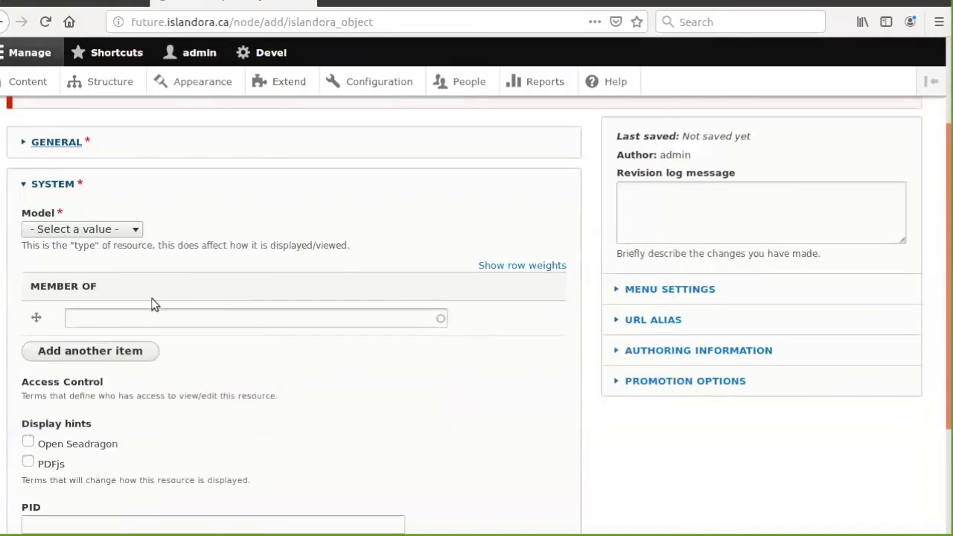
left_click(100, 230)
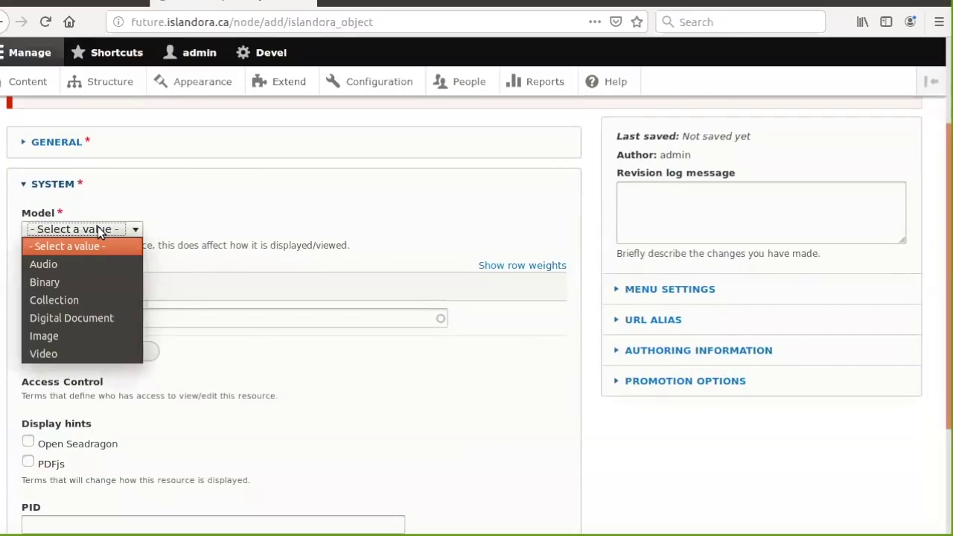
left_click(96, 299)
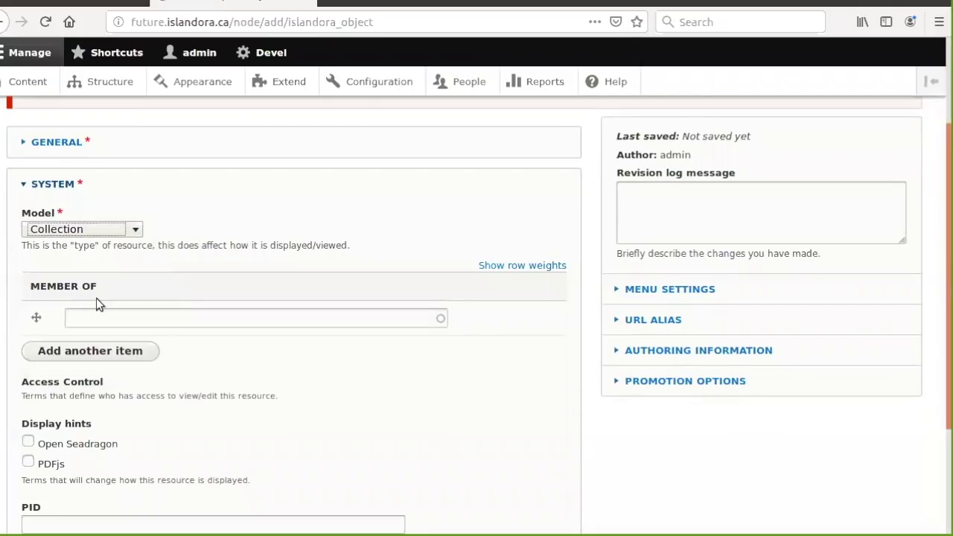
scroll(96, 298, "down", 4)
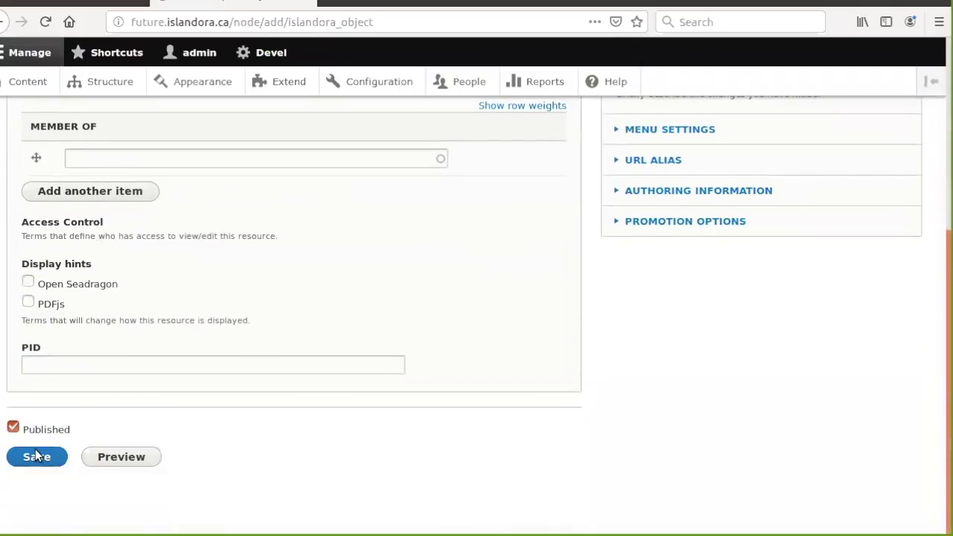
left_click(33, 461)
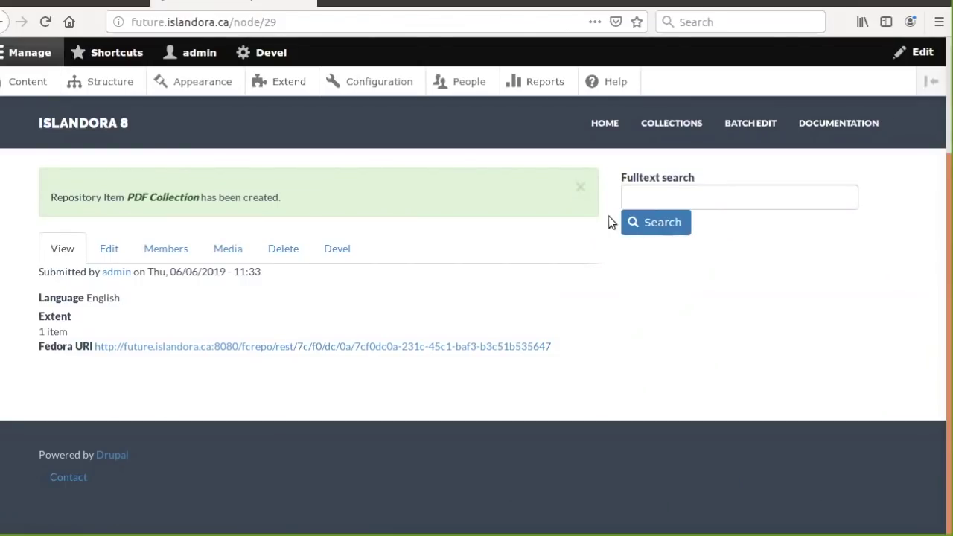
Step: Open the PDF Collection's Fedora record through its Fedora URI
left_click(432, 348)
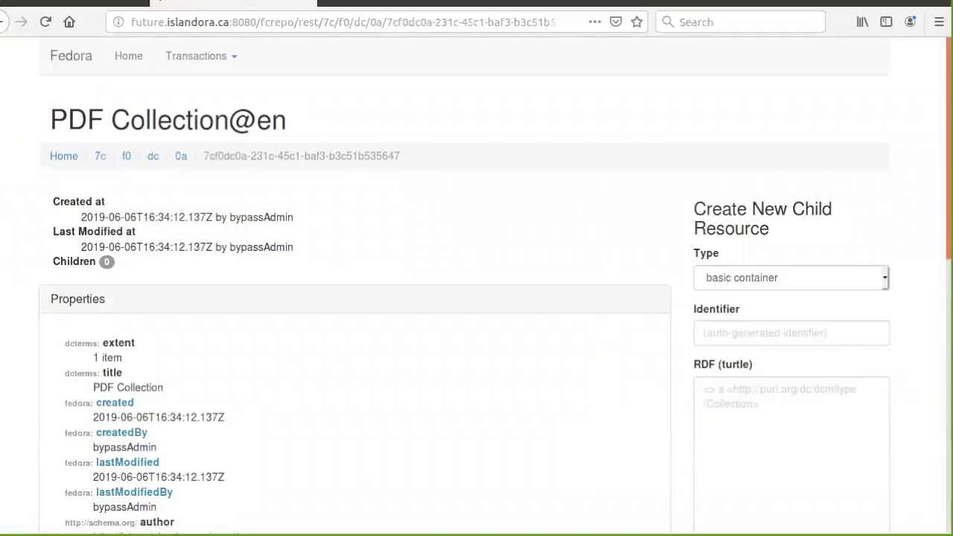
Step: Review the language tag and RDF properties in the PDF Collection's Fedora record, and return to its repository item page
left_click_drag(255, 125, 289, 127)
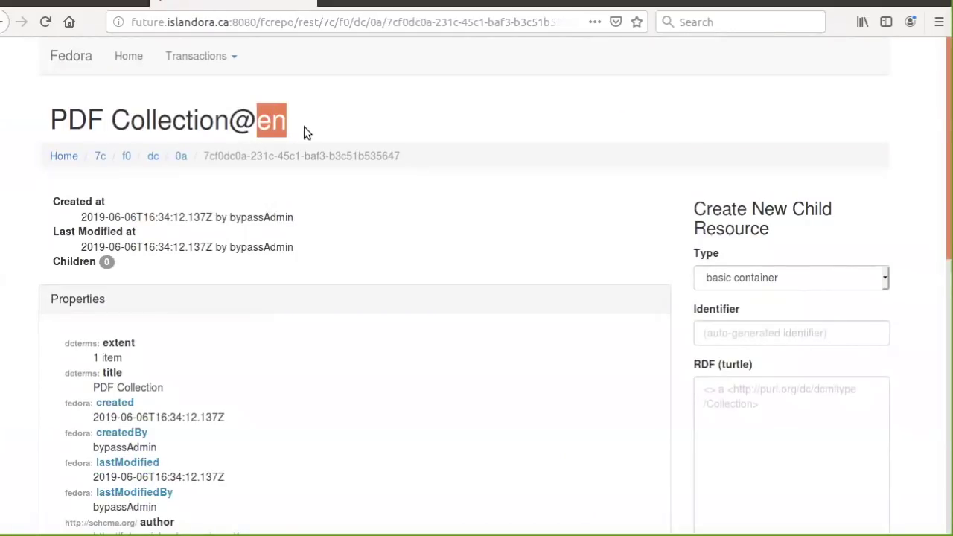
left_click(242, 363)
left_click_drag(254, 125, 292, 130)
scroll(225, 397, "down", 7)
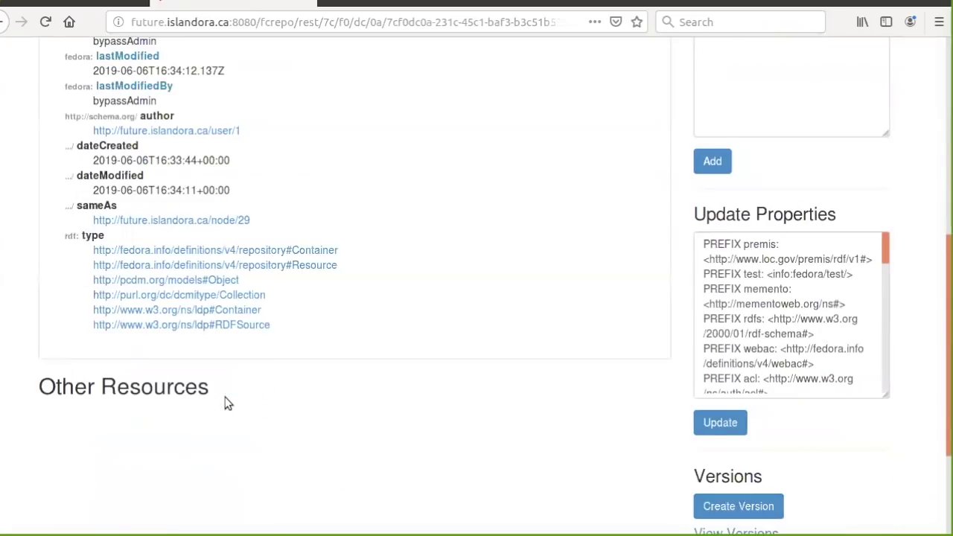
scroll(224, 399, "up", 7)
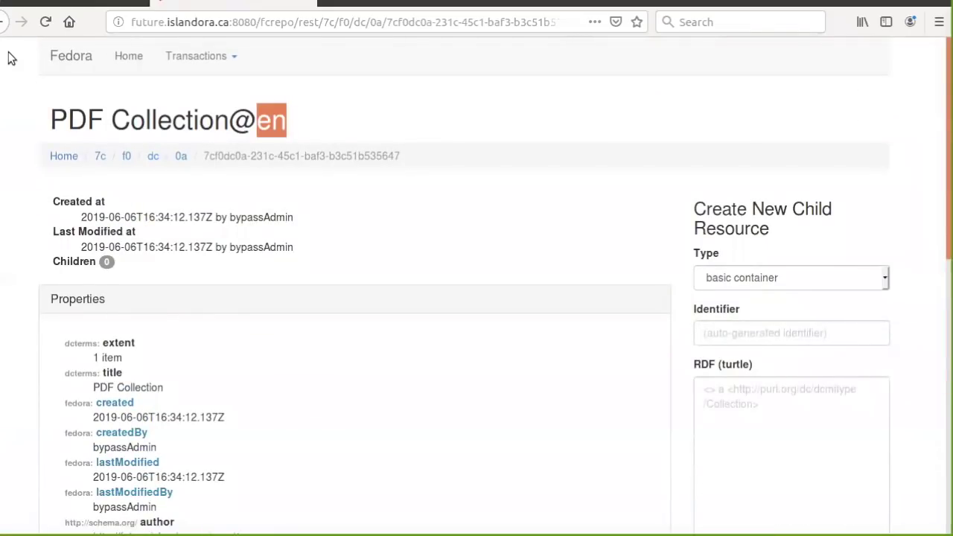
left_click(4, 21)
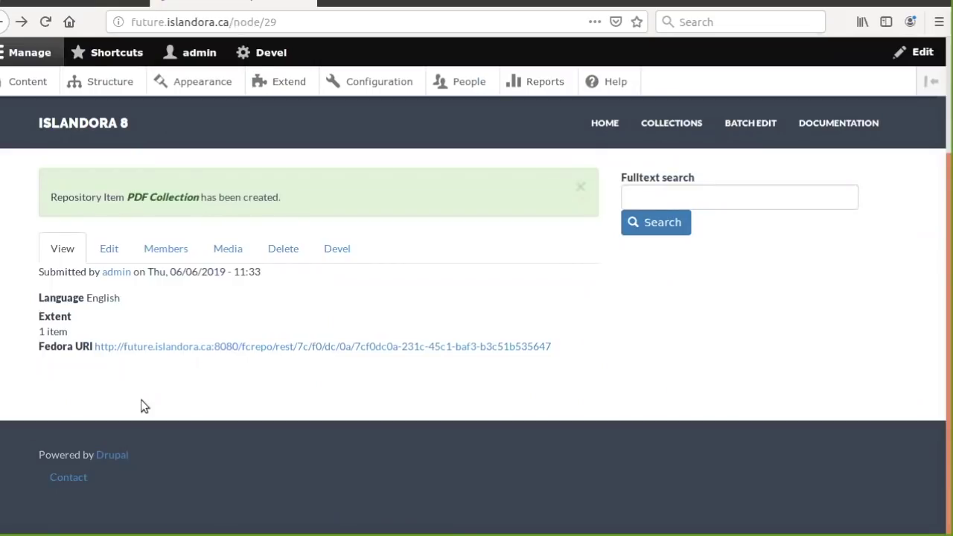
Step: Add a new Repository Item as a member of the PDF Collection and title it Test PDF
left_click(165, 248)
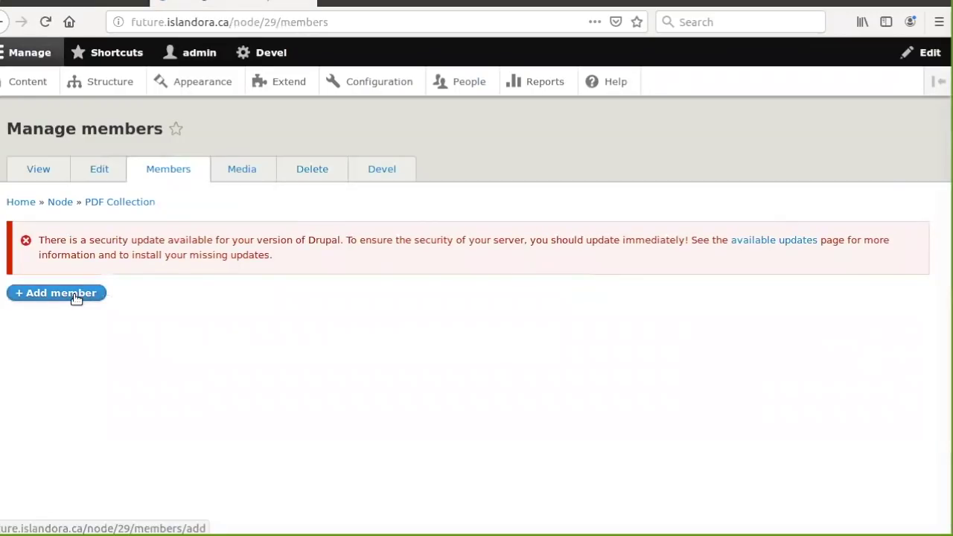
left_click(75, 294)
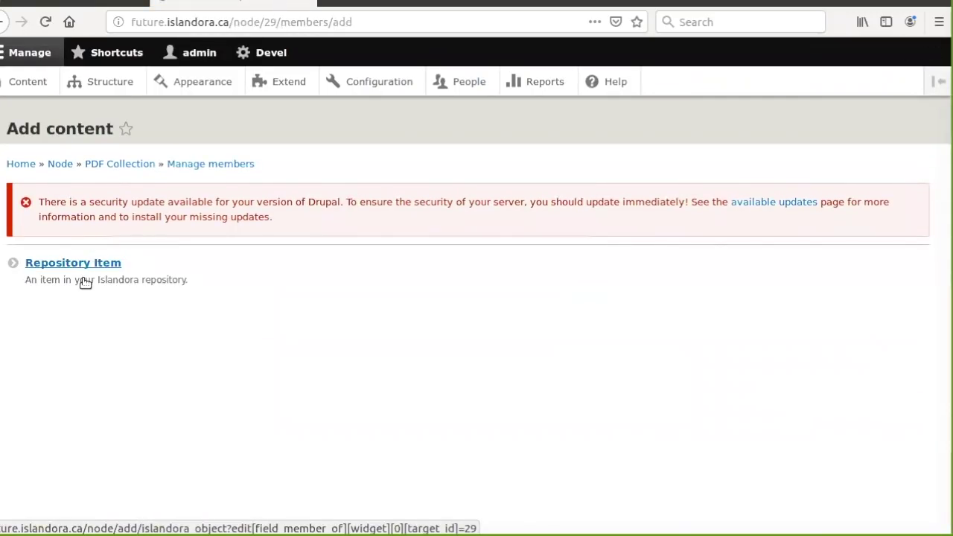
left_click(83, 269)
left_click(73, 314)
type("Test PDF")
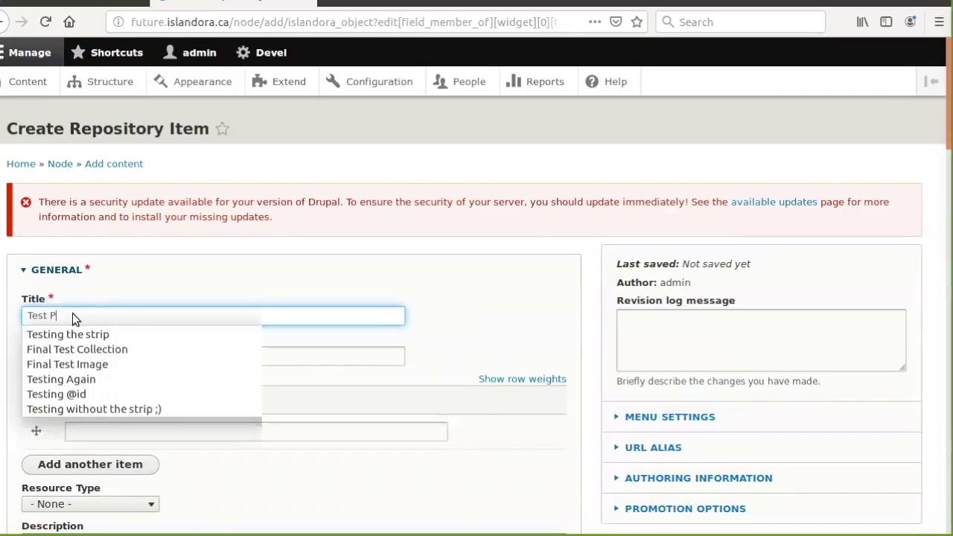
Step: Set the new item's system model to Digital Document and save it as a published member of PDF Collection
left_click(149, 281)
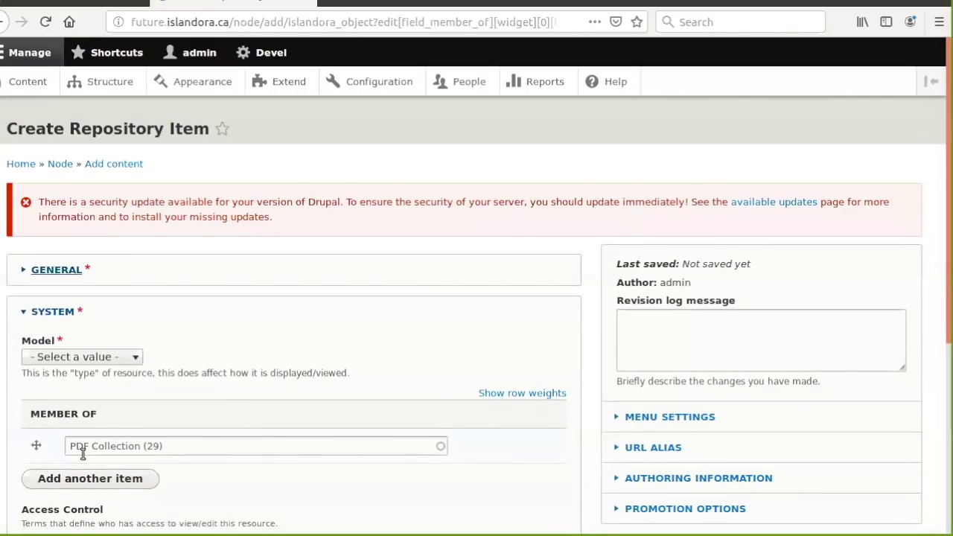
left_click(61, 275)
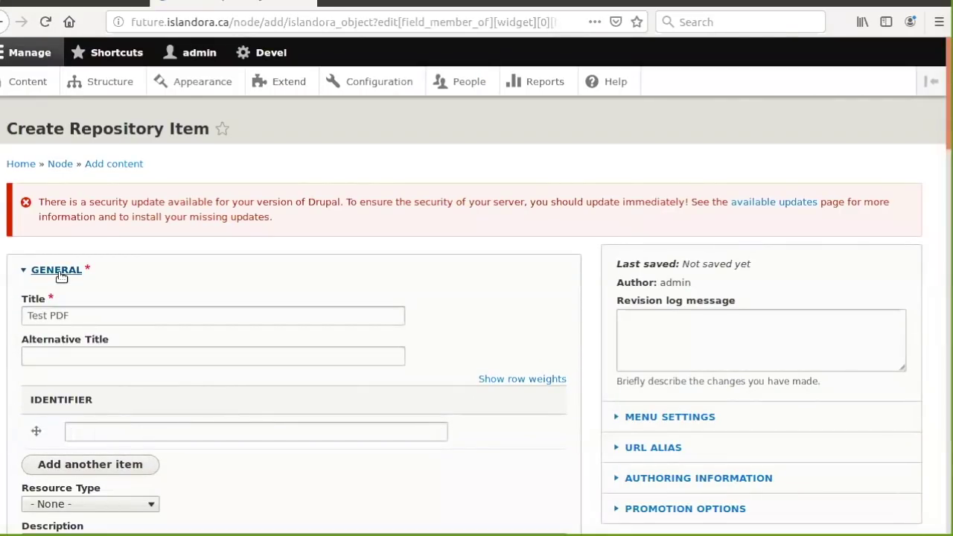
left_click(61, 274)
left_click(100, 357)
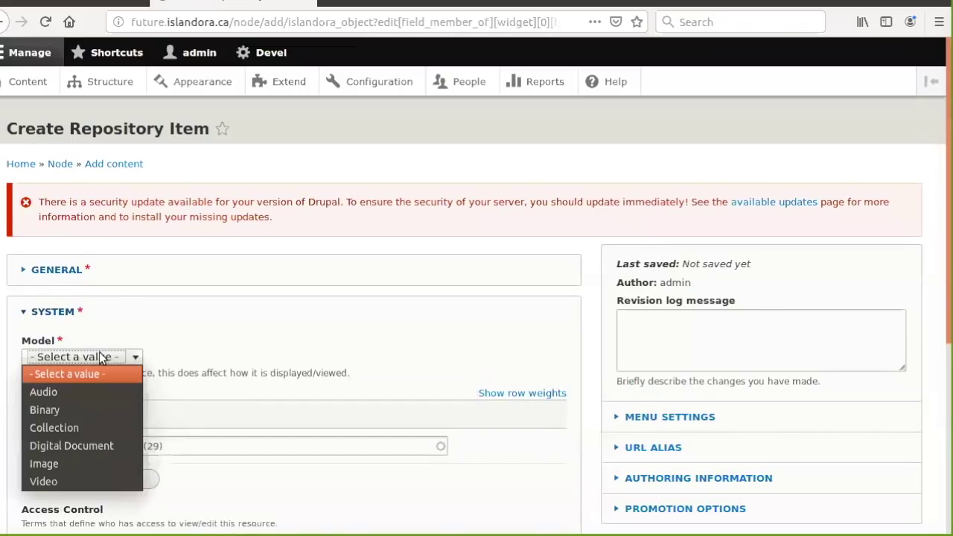
left_click(89, 446)
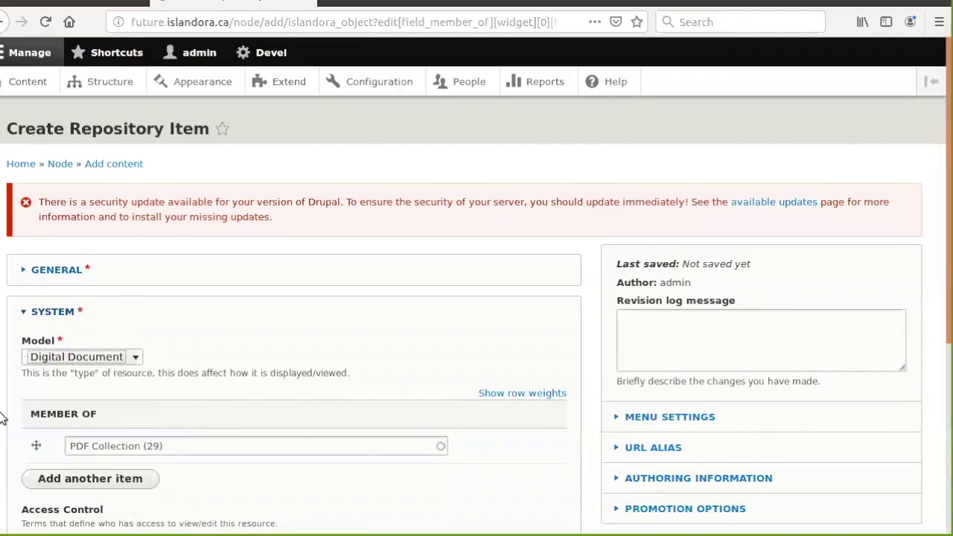
scroll(267, 299, "down", 4)
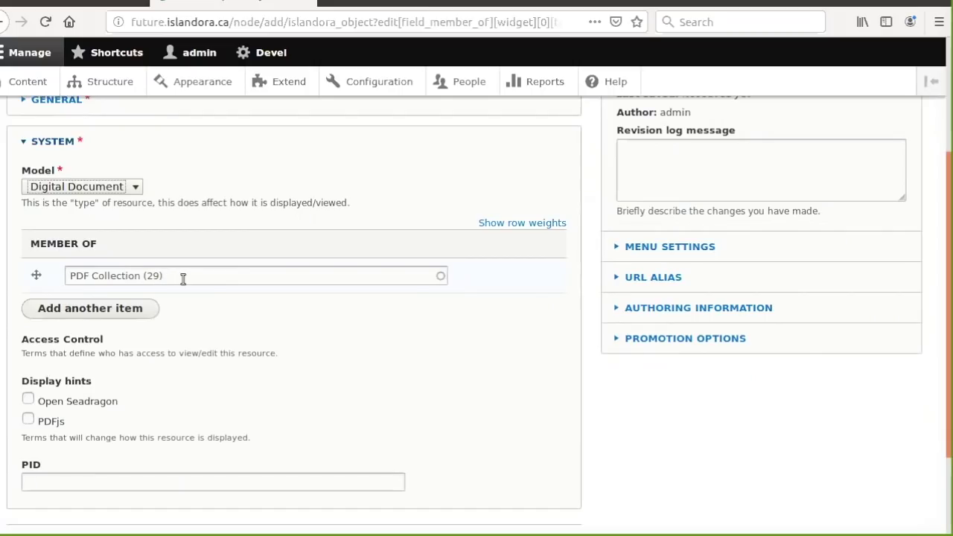
scroll(132, 438, "down", 3)
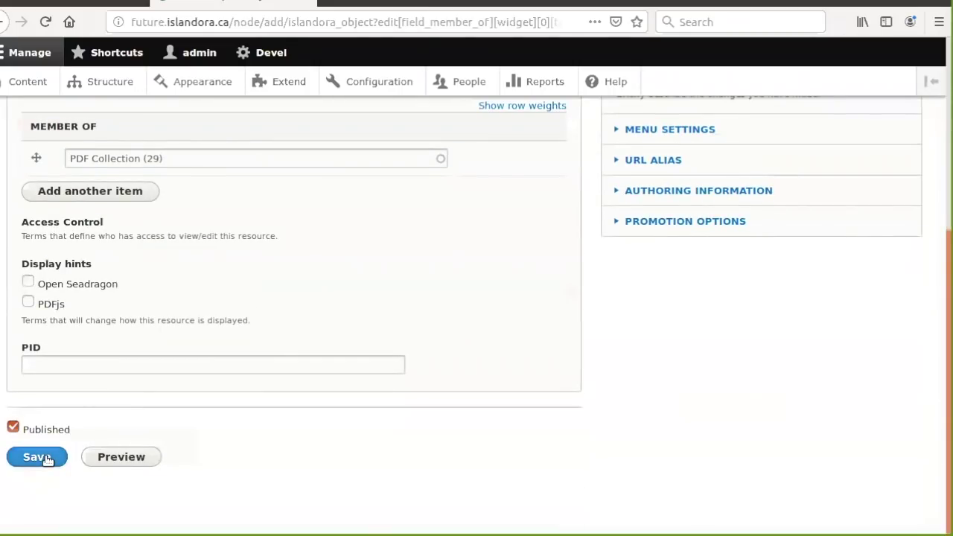
left_click(37, 457)
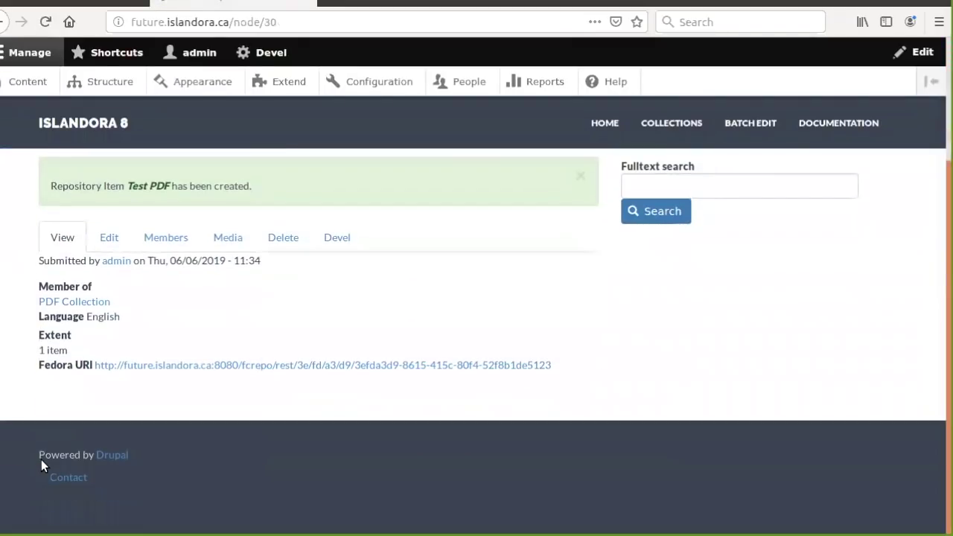
Step: Review Test PDF's Fedora record through its Fedora URI and return to the item page
left_click(192, 371)
scroll(193, 370, "down", 5)
scroll(193, 369, "up", 5)
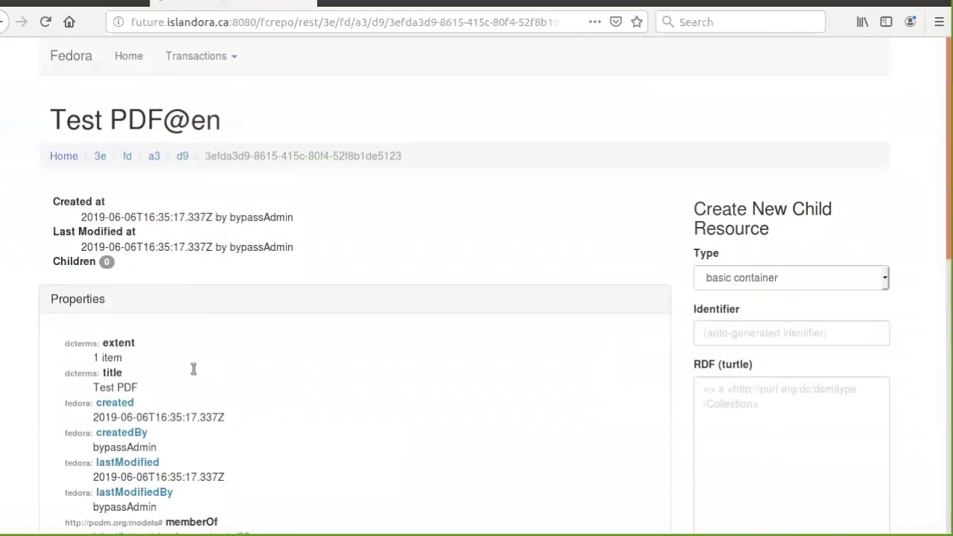
left_click(2, 22)
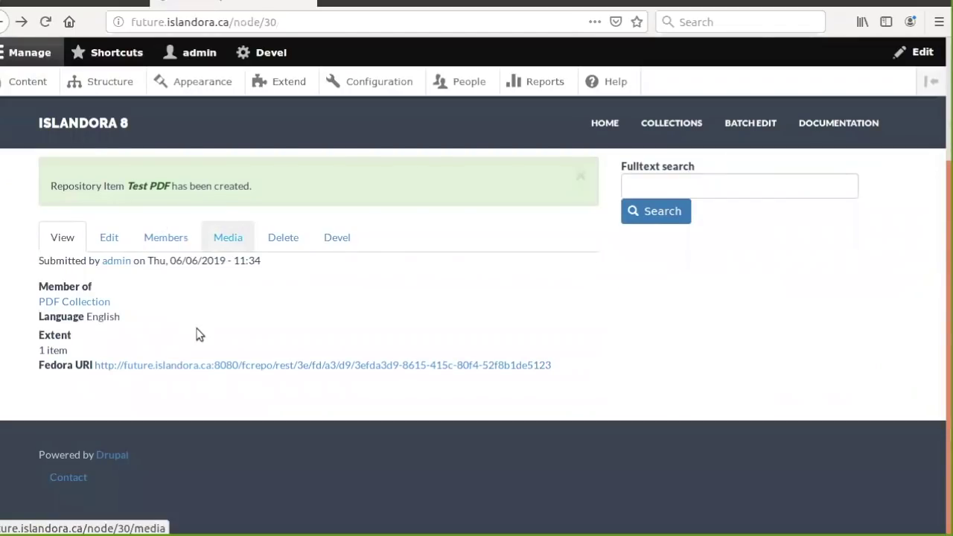
Step: Add a File media to the Test PDF item and upload ConfigSchemaCheatSheet1.5.pdf from the Downloads folder
left_click(227, 238)
left_click(71, 291)
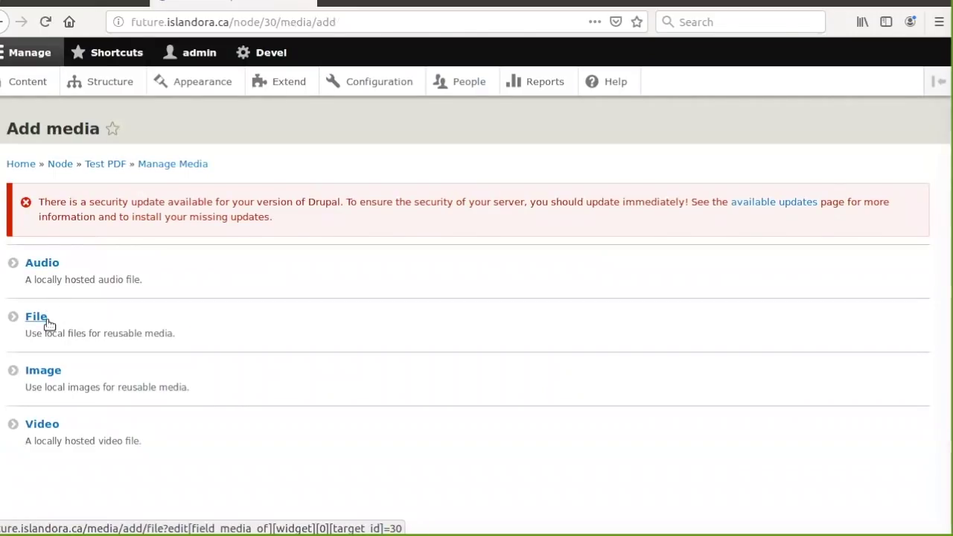
left_click(48, 320)
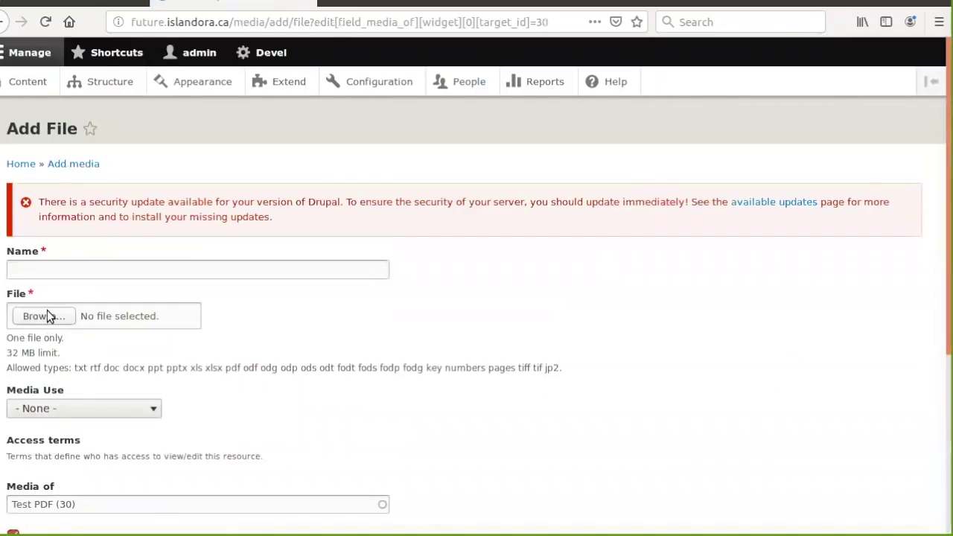
left_click(47, 316)
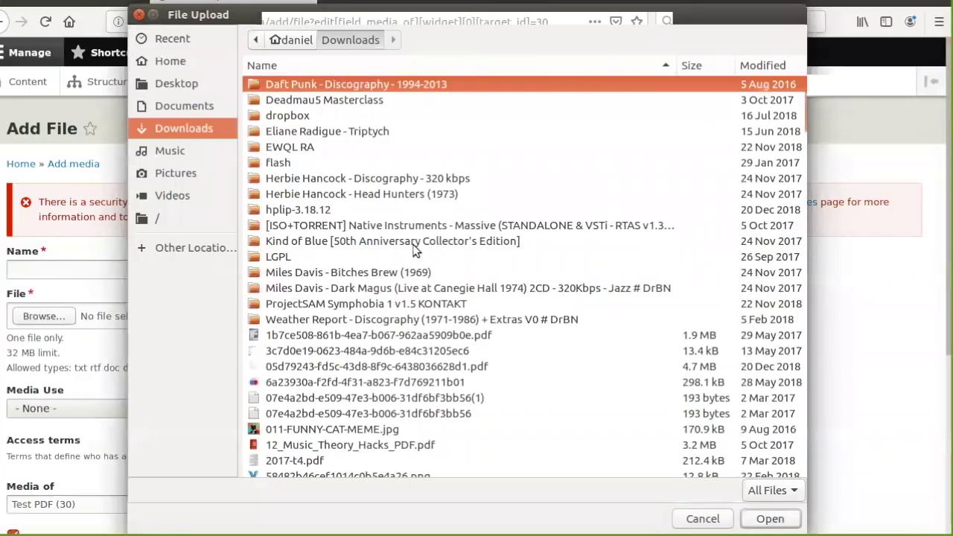
scroll(414, 250, "down", 10)
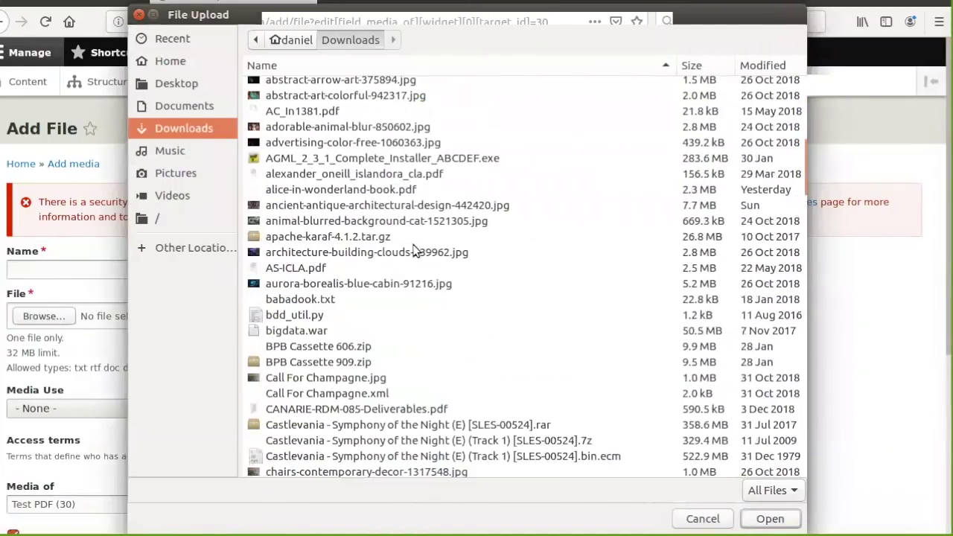
scroll(415, 250, "down", 4)
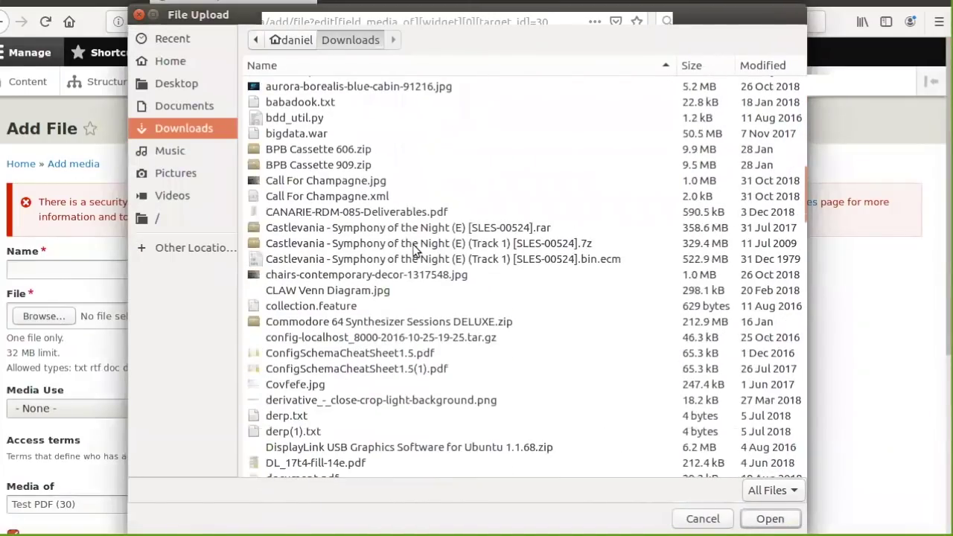
left_click(321, 349)
double_click(320, 346)
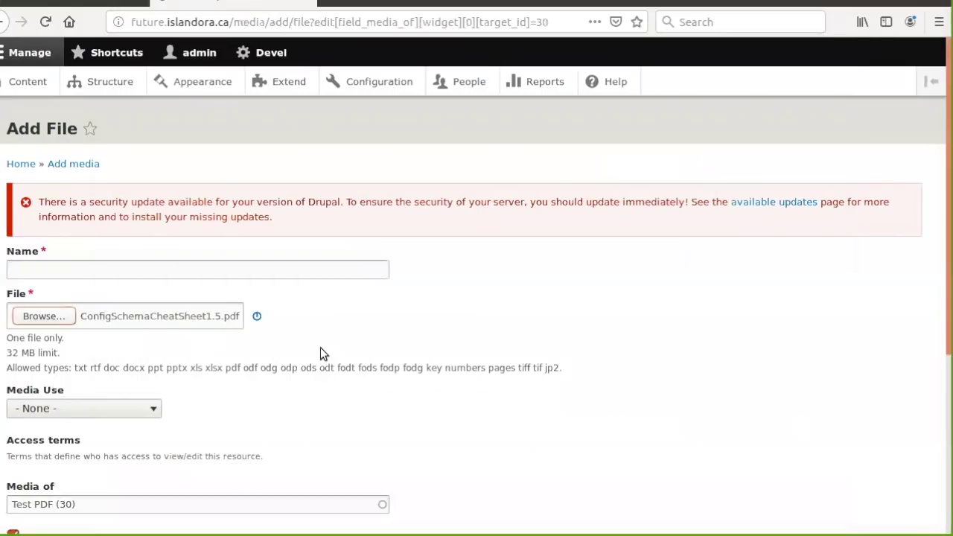
Step: Name the new file media Cheat Sheet
left_click(152, 270)
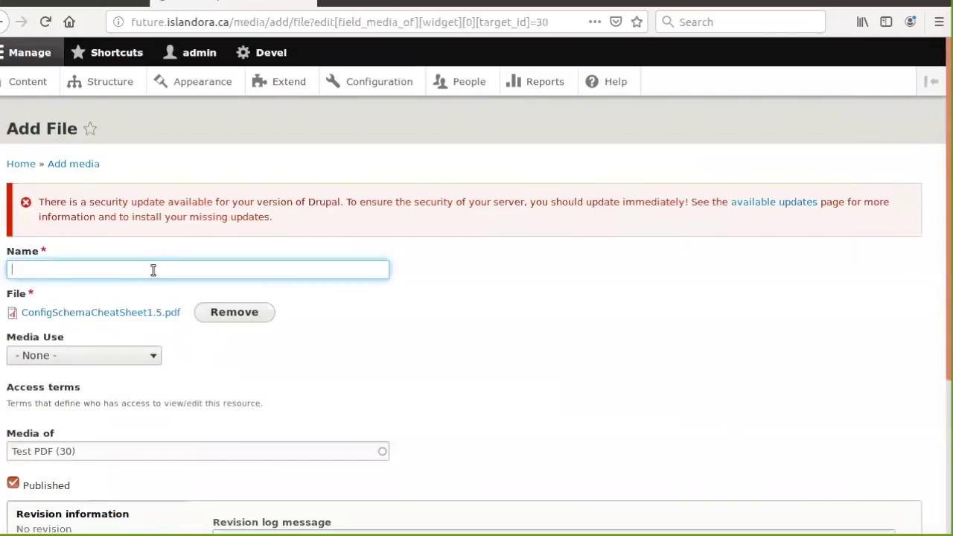
type("Conf")
key("BackSpace")
key("BackSpace")
key("BackSpace")
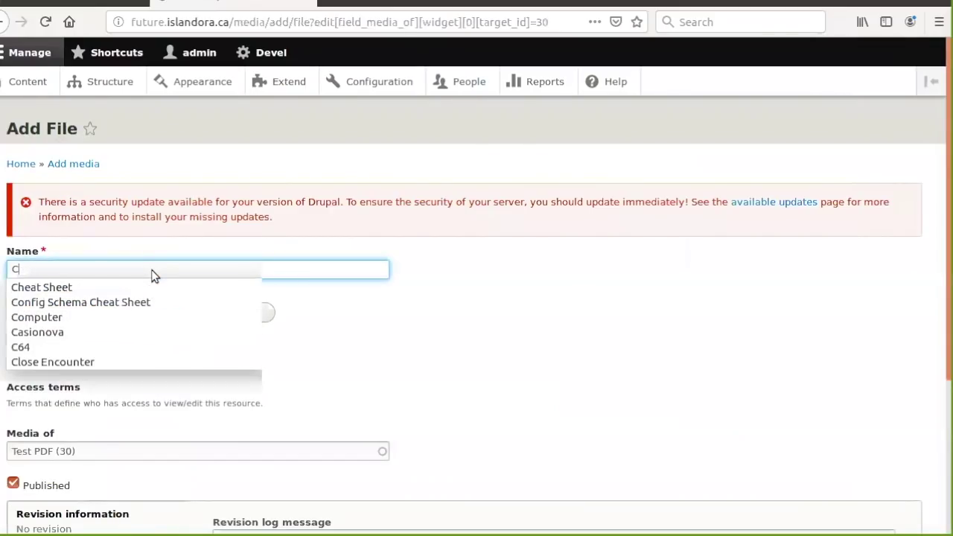
type("heat Sheet")
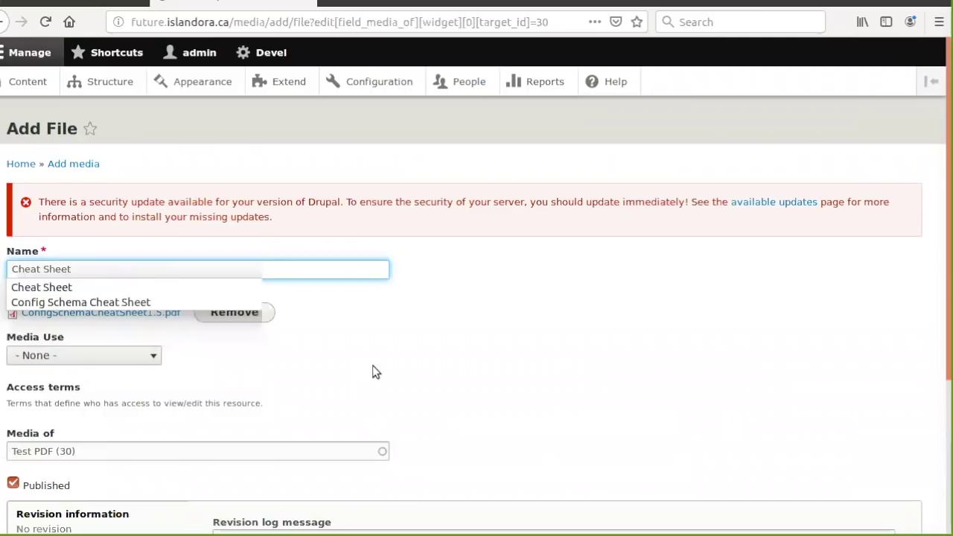
left_click(376, 372)
Step: Set the file's media use to Original File and save it as published media of Test PDF
left_click(111, 358)
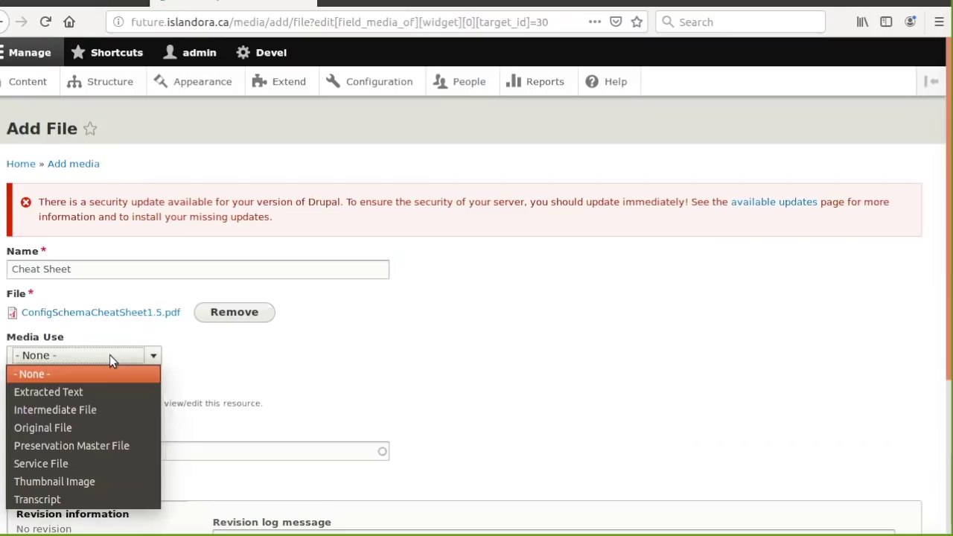
left_click(61, 428)
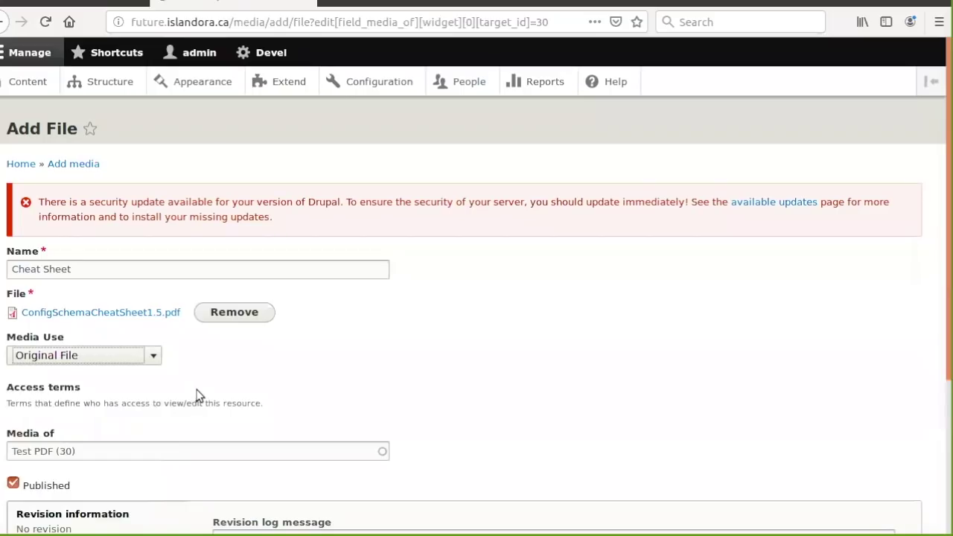
scroll(179, 358, "down", 5)
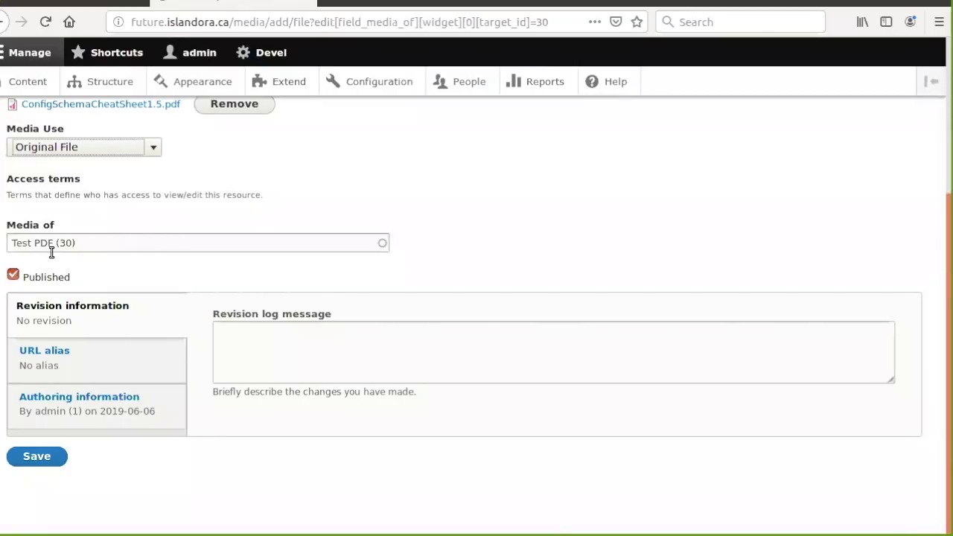
left_click(50, 457)
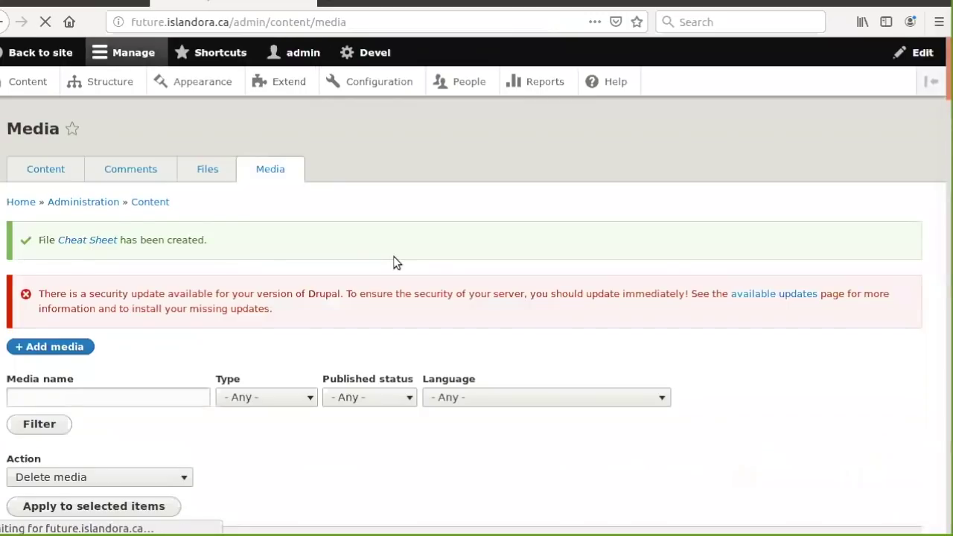
Step: Open the Cheat Sheet media from the media list and view its attached ConfigSchemaCheatSheet1.5.pdf
scroll(297, 256, "down", 5)
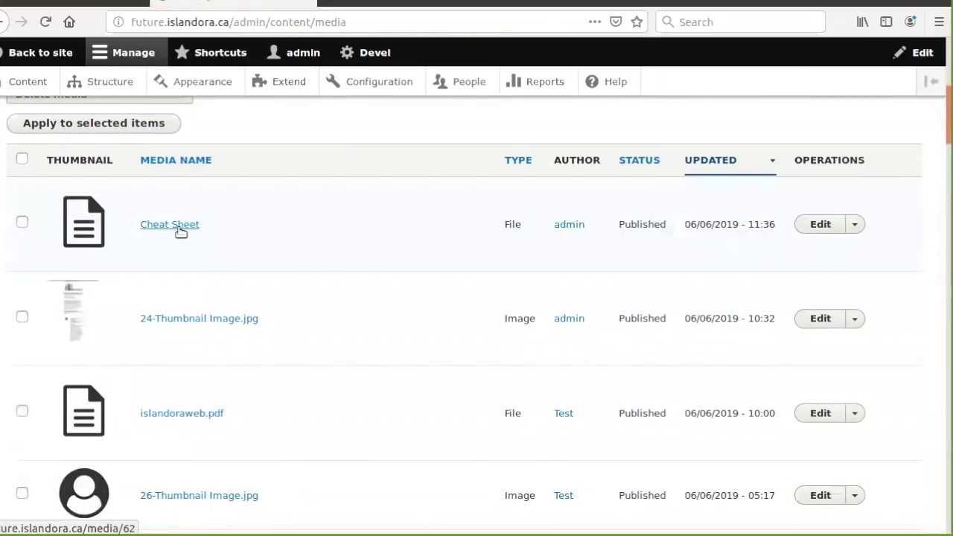
left_click(180, 231)
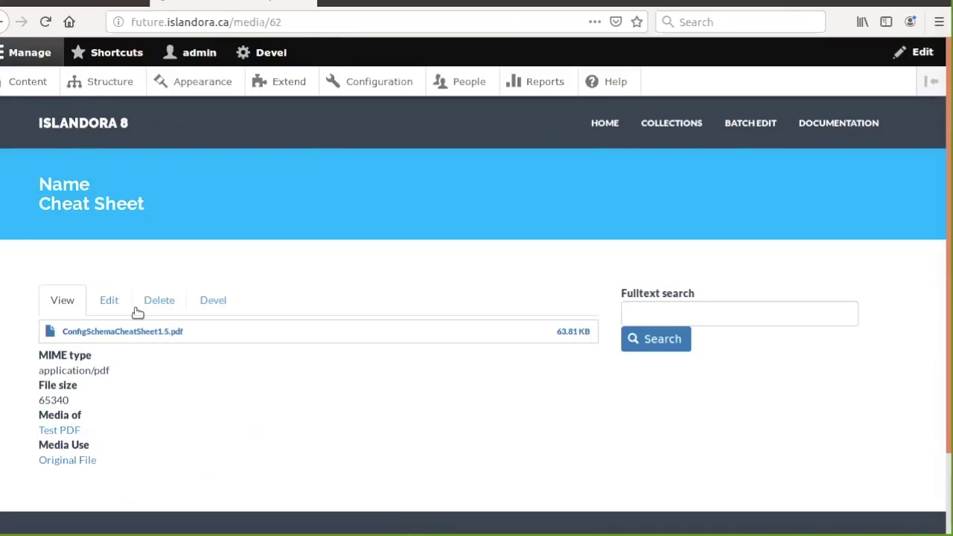
left_click(108, 336)
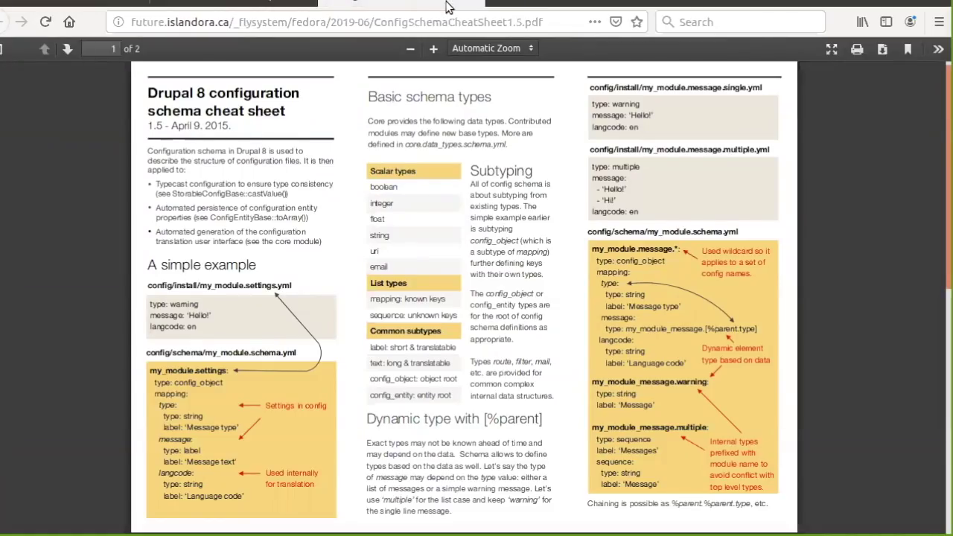
Step: Return from the PDF to the Cheat Sheet media page and open its parent item, Test PDF
key("alt+v")
key("Escape")
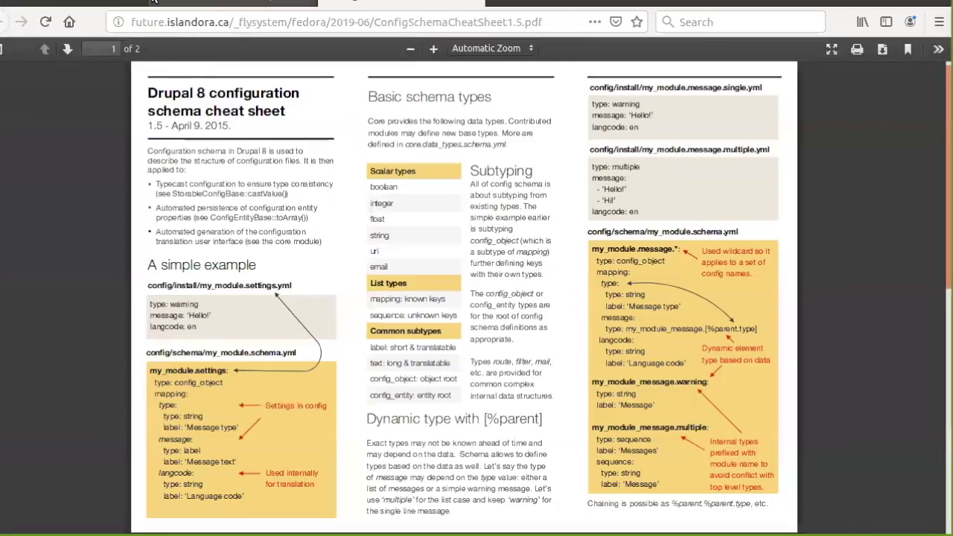
left_click(154, 2)
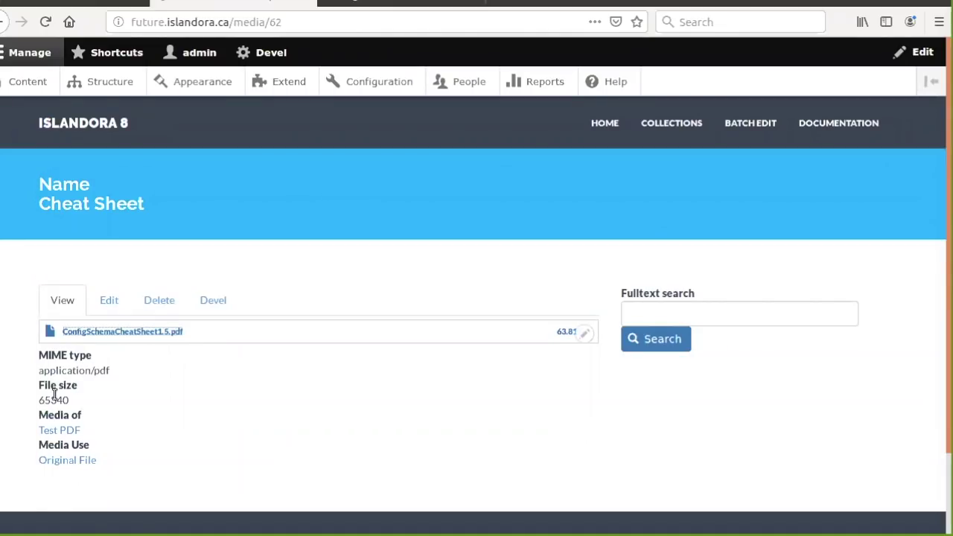
left_click(69, 431)
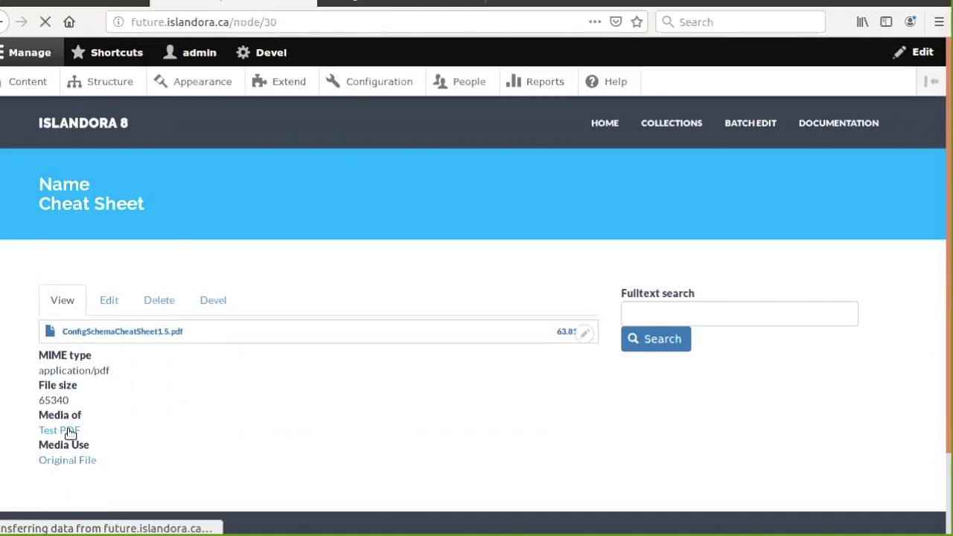
Step: Look through the Test PDF page, from the page preview down to its metadata fields
scroll(69, 431, "down", 10)
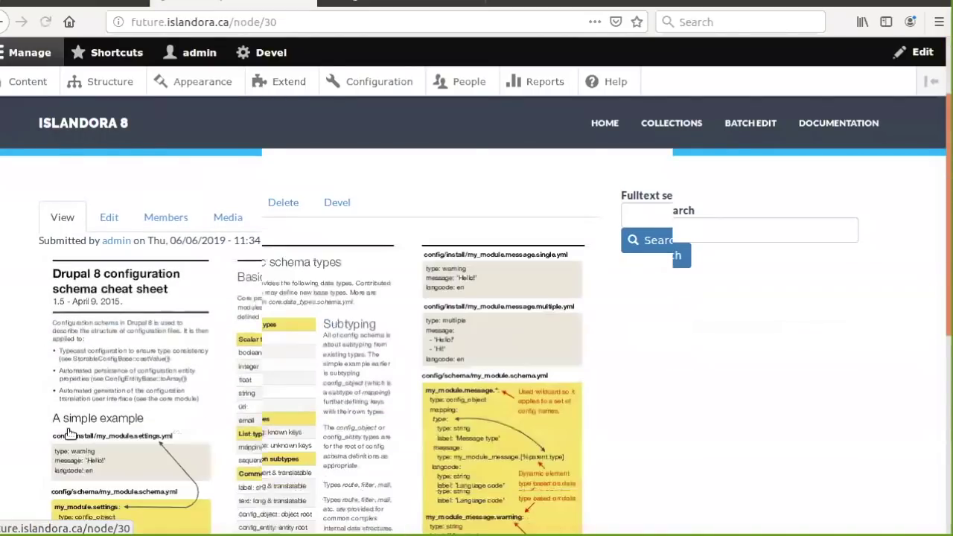
scroll(69, 431, "up", 8)
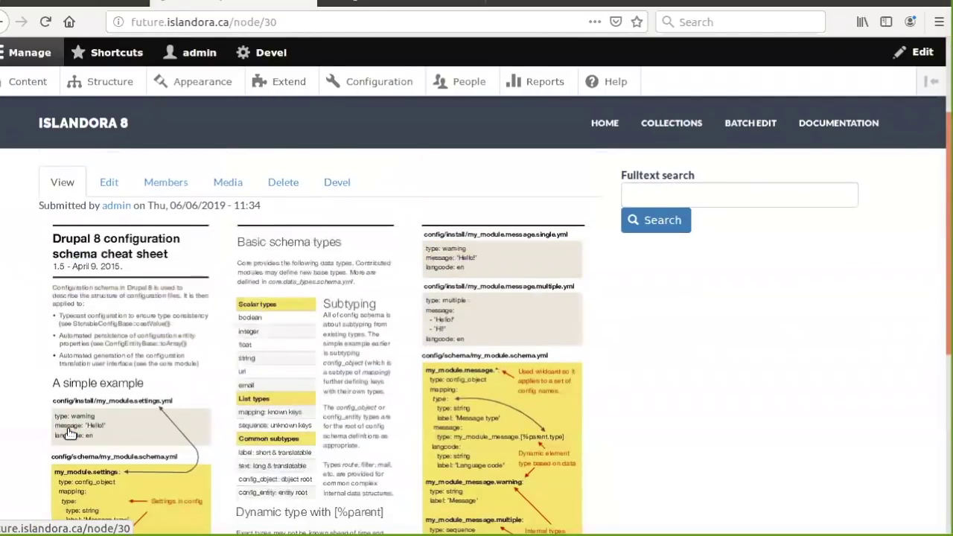
scroll(69, 431, "up", 3)
scroll(69, 433, "down", 1)
scroll(69, 432, "down", 5)
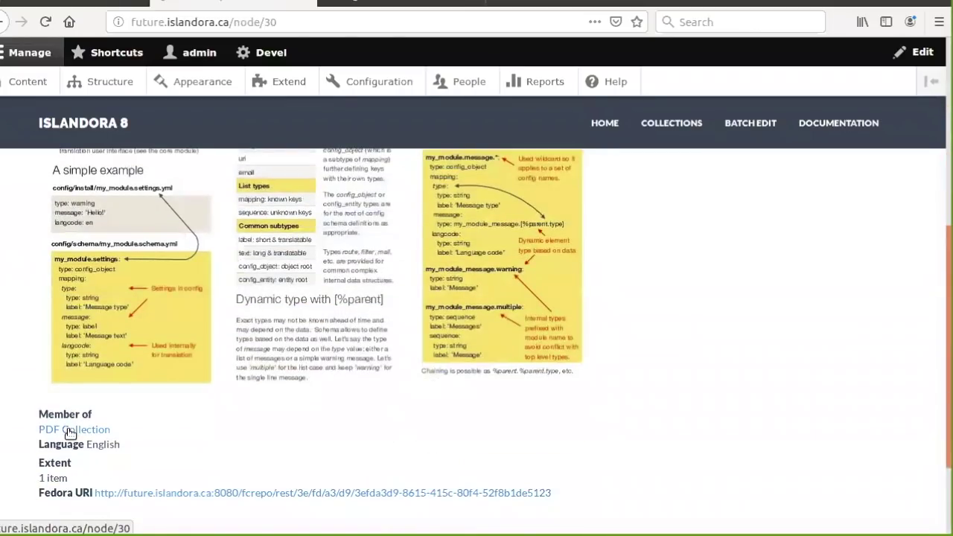
Step: Open the media list of Test PDF and examine its original, service and thumbnail files
scroll(69, 432, "up", 5)
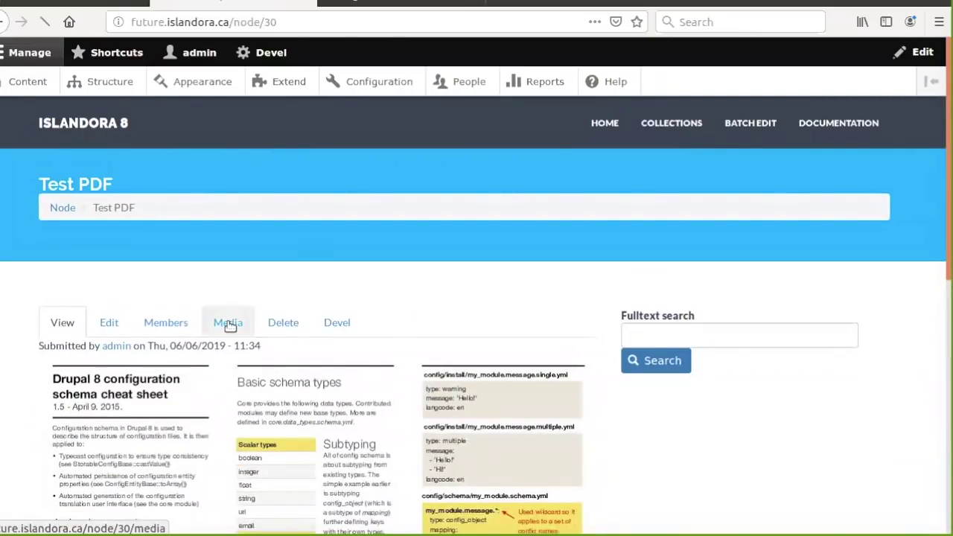
scroll(207, 382, "down", 1)
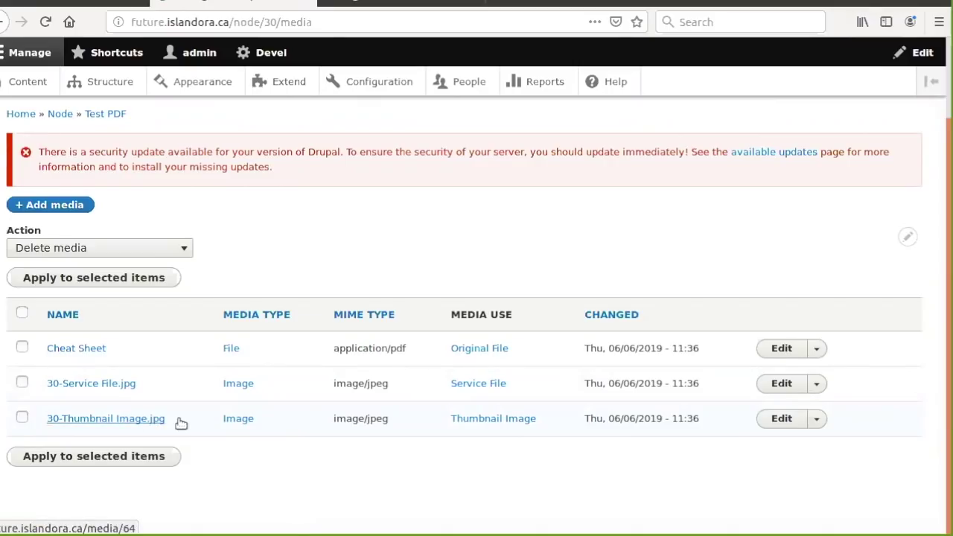
left_click_drag(121, 419, 117, 393)
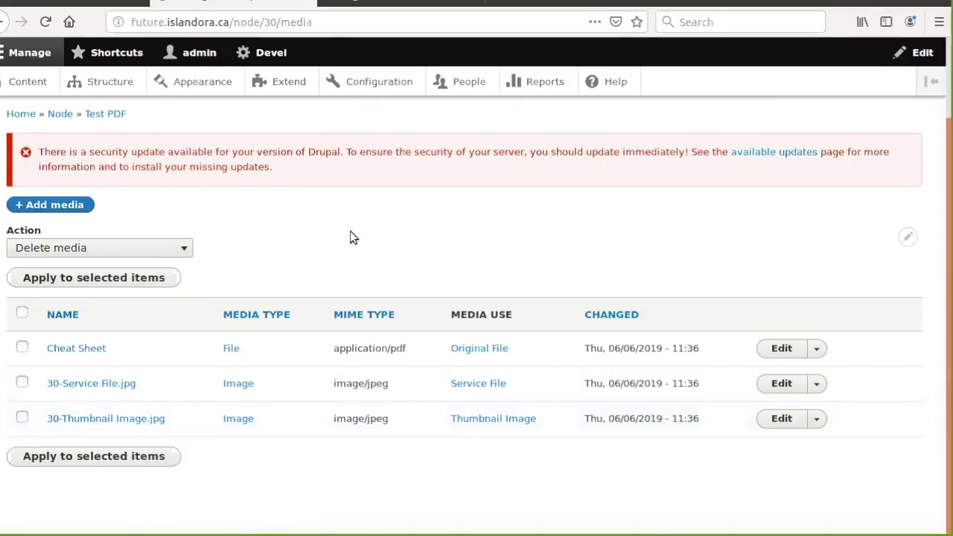
scroll(228, 209, "up", 2)
scroll(229, 209, "down", 2)
scroll(226, 202, "up", 2)
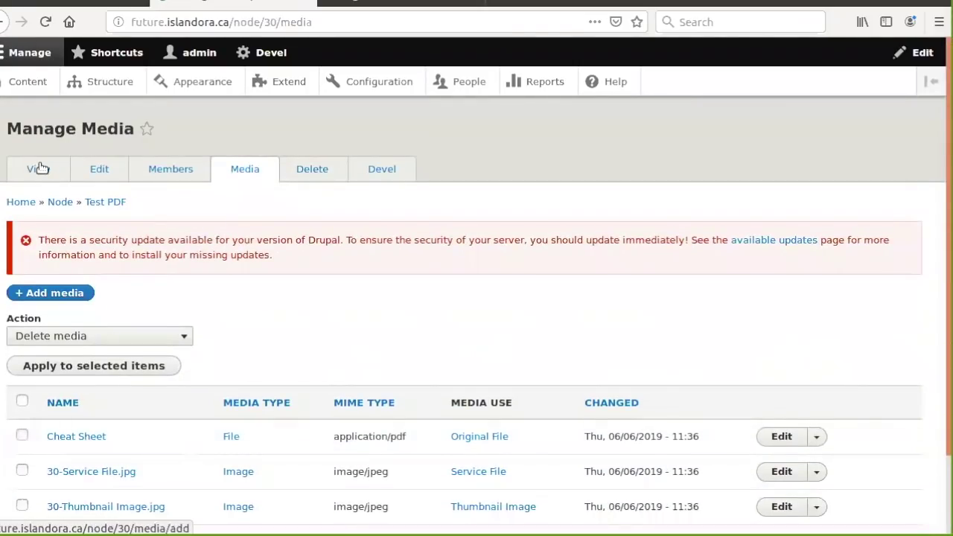
Step: Return to the Test PDF page and open its parent, PDF Collection, to view the collection's members
left_click(102, 207)
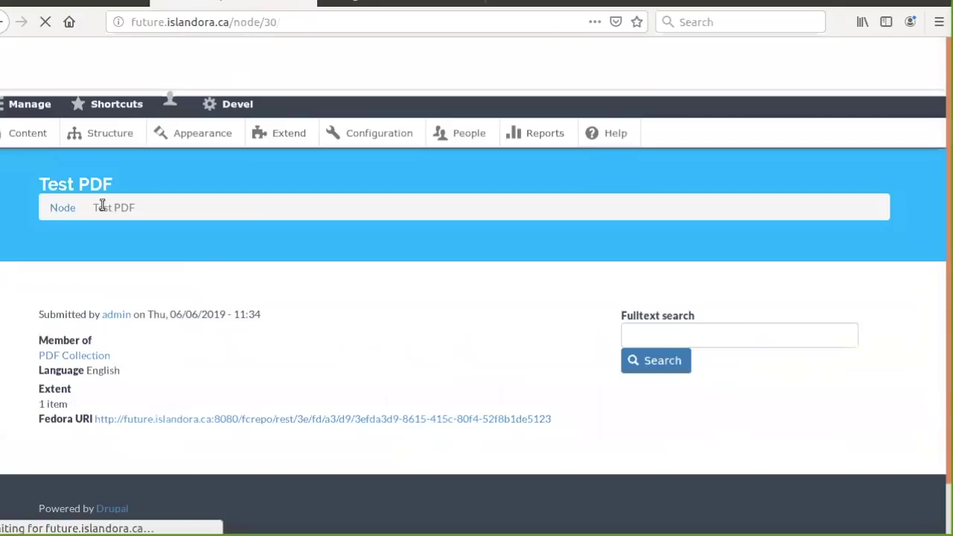
scroll(102, 204, "down", 5)
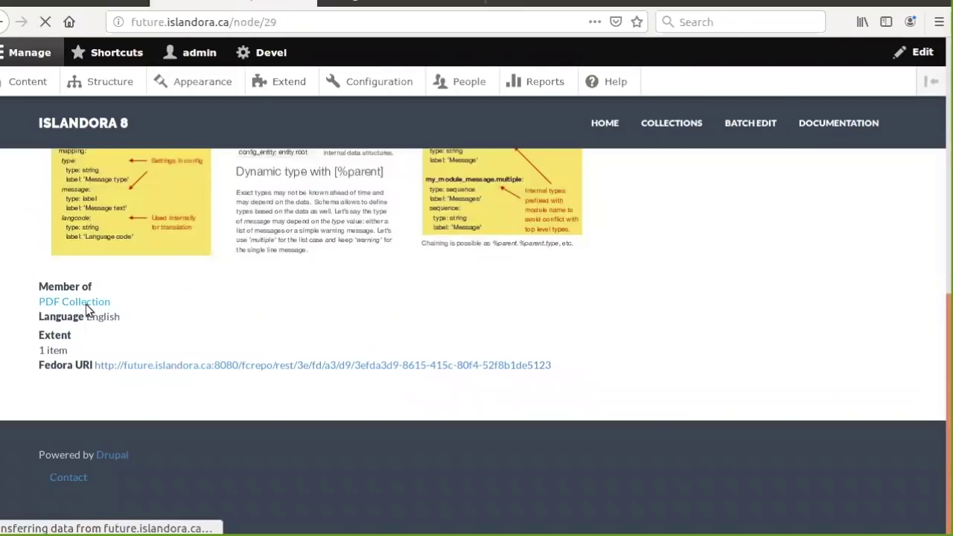
scroll(85, 320, "down", 5)
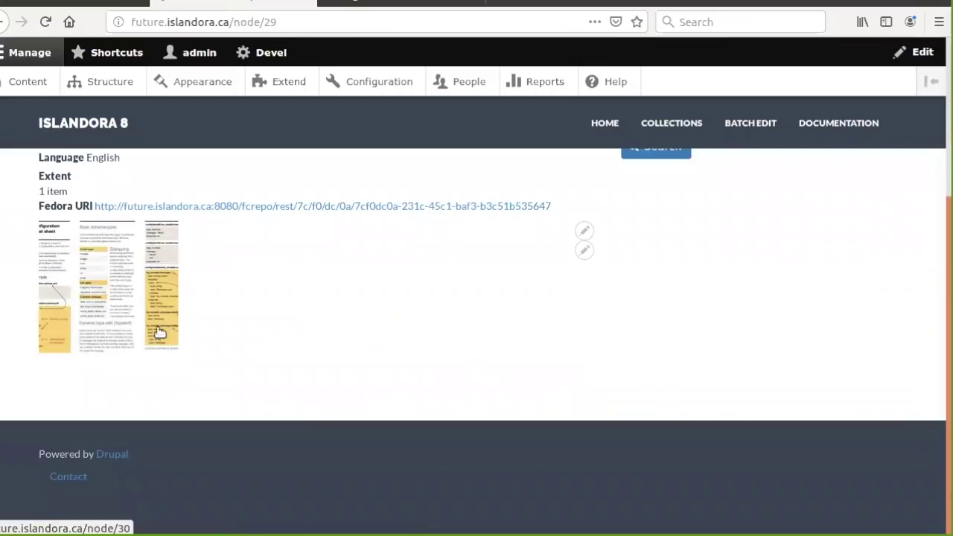
Step: Examine the PDF Collection page's metadata and the thumbnail of its member item
scroll(198, 323, "up", 3)
scroll(198, 321, "down", 3)
scroll(198, 322, "up", 3)
scroll(198, 321, "down", 3)
scroll(198, 323, "up", 3)
scroll(197, 323, "down", 3)
scroll(198, 323, "up", 3)
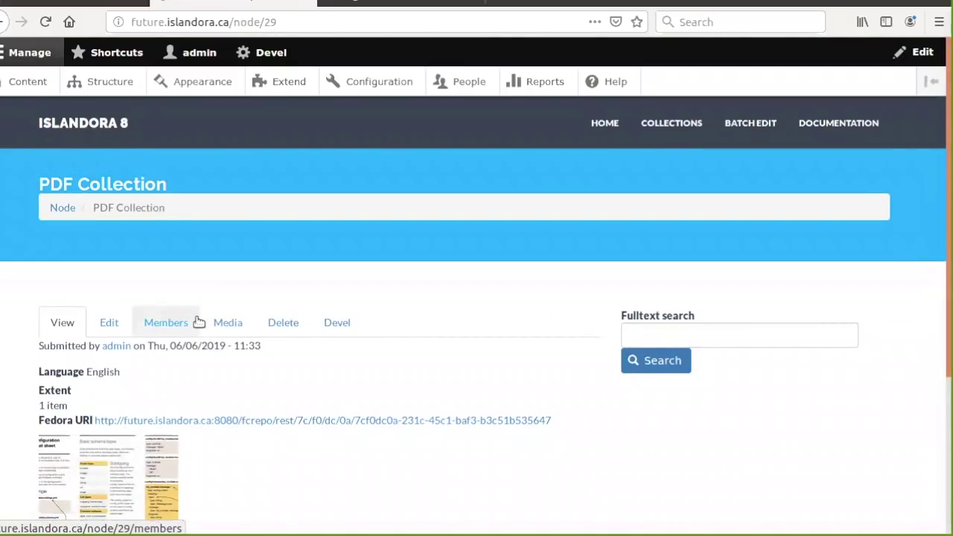
scroll(198, 322, "down", 3)
scroll(197, 322, "up", 3)
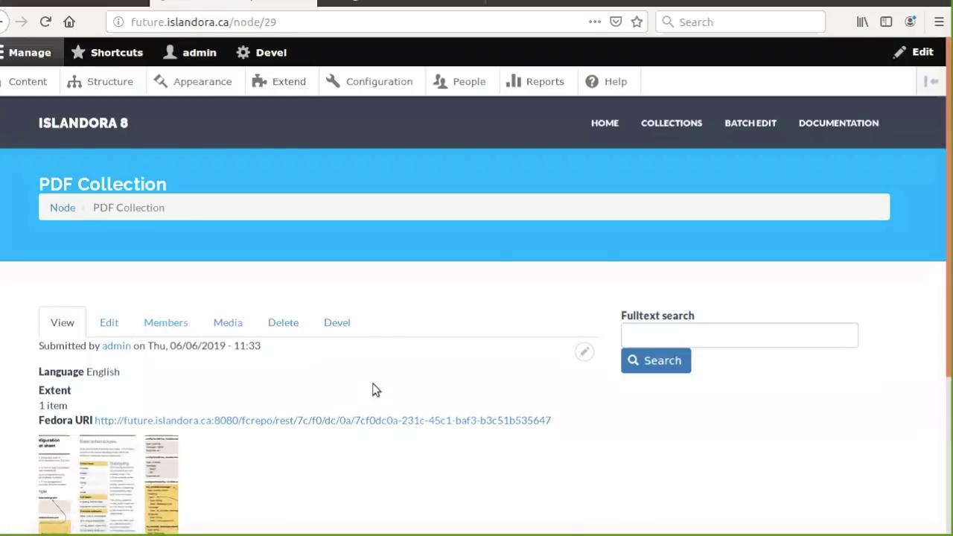
scroll(267, 362, "down", 3)
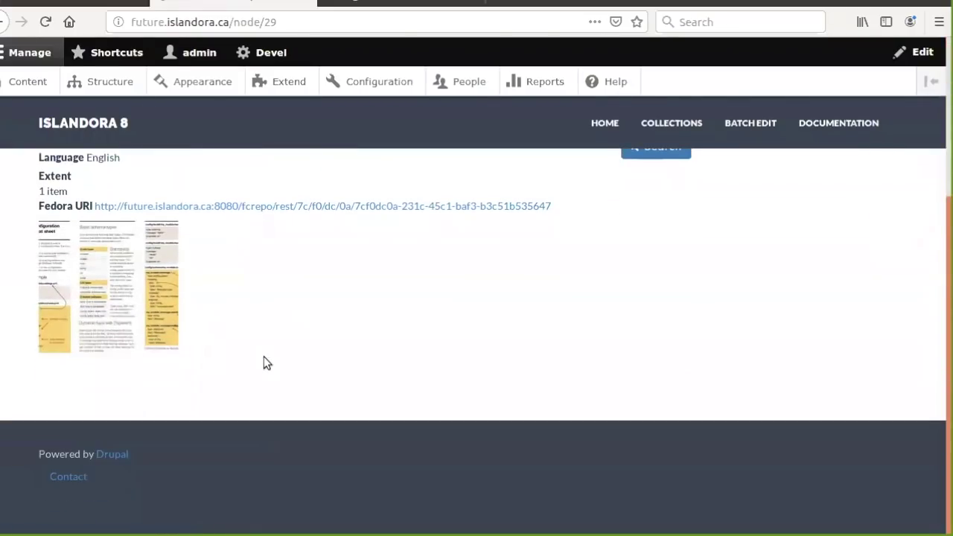
scroll(267, 362, "up", 3)
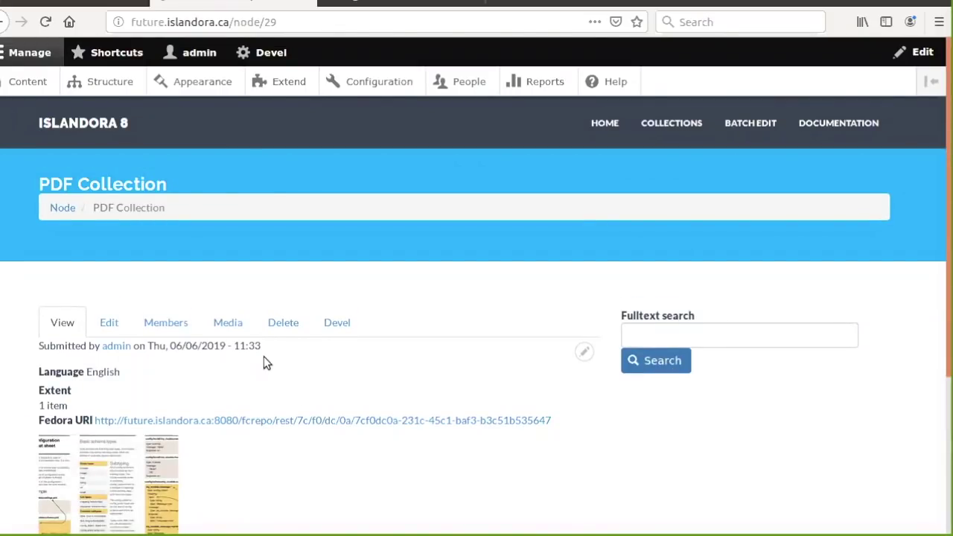
scroll(265, 361, "down", 3)
scroll(266, 361, "up", 3)
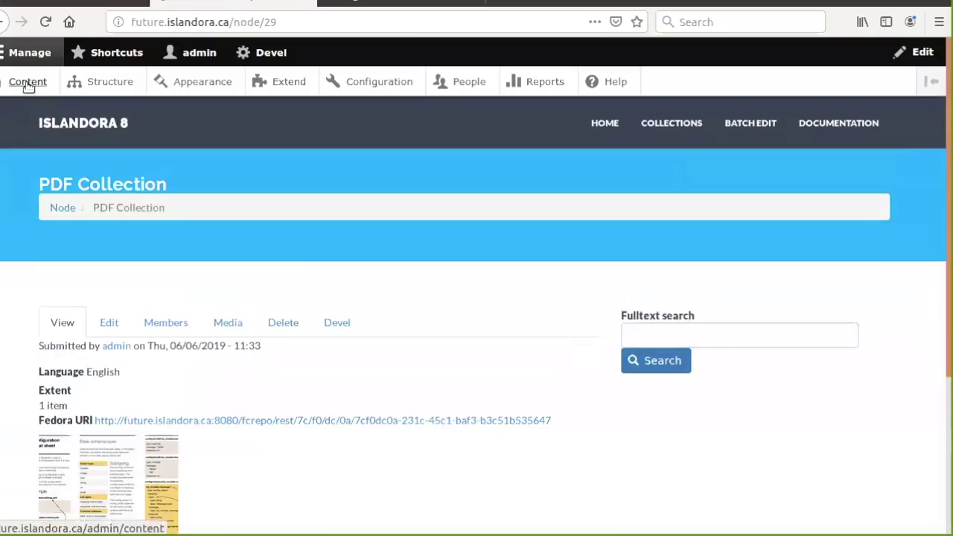
scroll(263, 370, "down", 3)
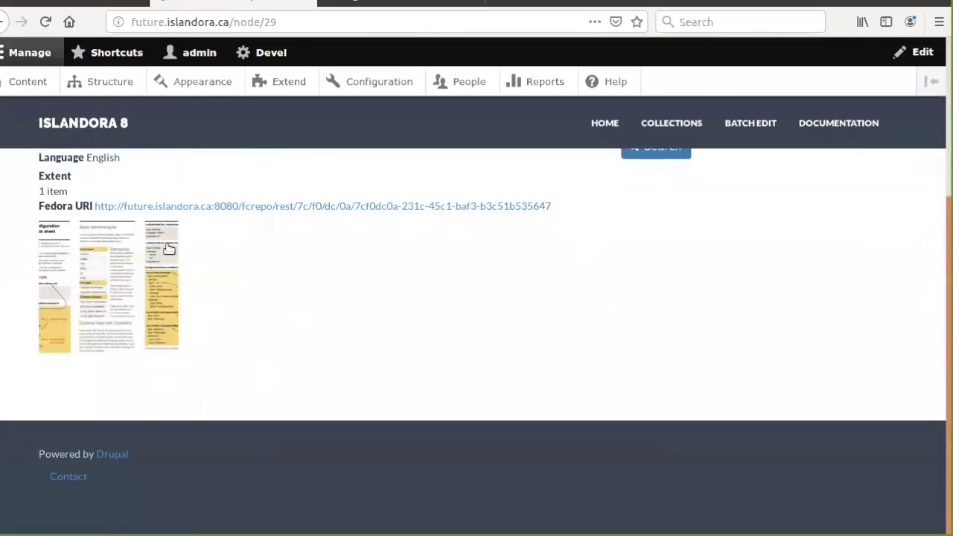
scroll(222, 235, "up", 3)
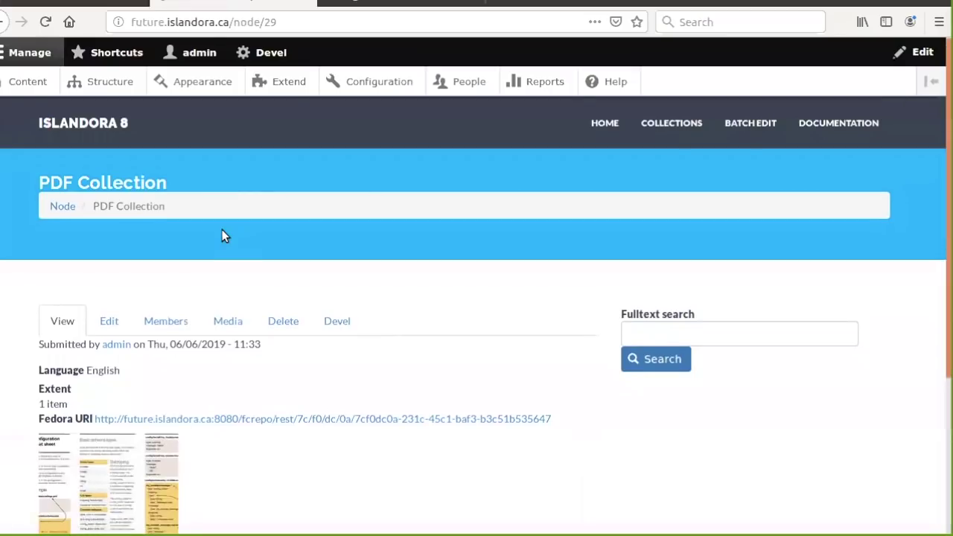
scroll(222, 235, "down", 2)
scroll(221, 235, "up", 2)
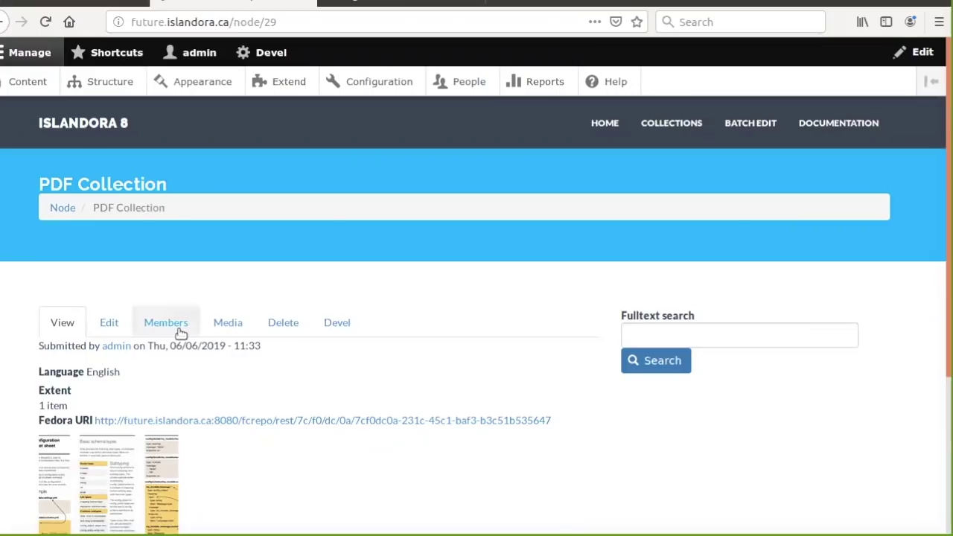
Step: Open PDF Collection for editing, examine its model and display hint settings, and return to the collection page
left_click(125, 333)
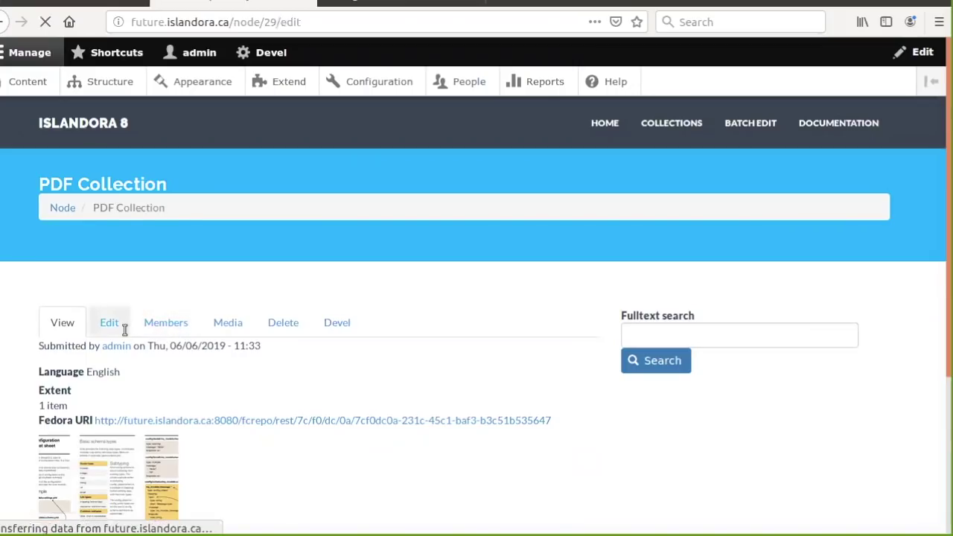
scroll(125, 335, "down", 6)
scroll(124, 334, "down", 15)
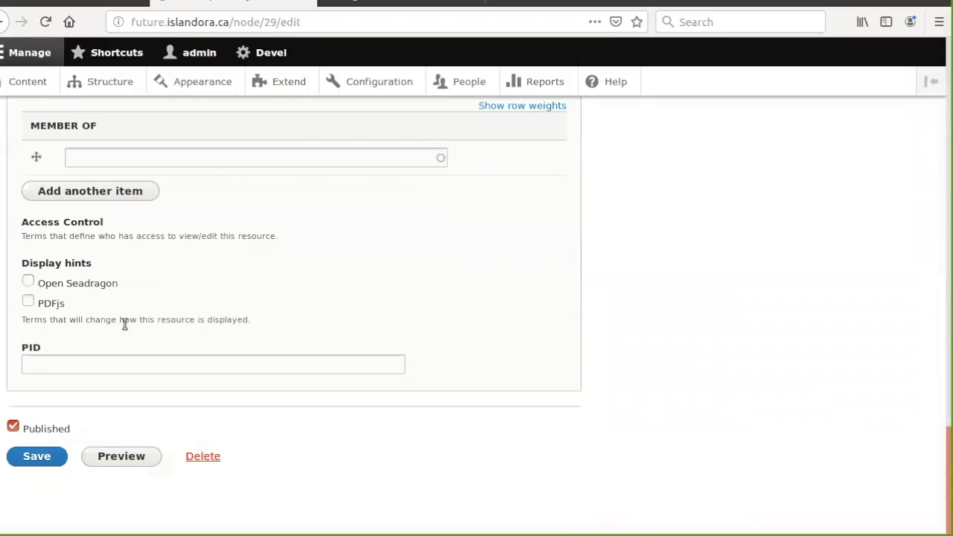
scroll(170, 258, "up", 5)
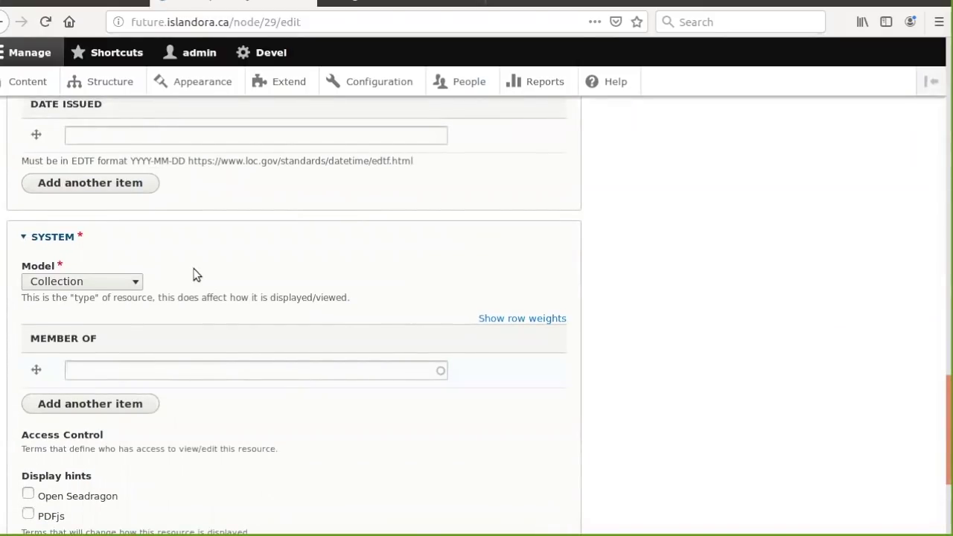
scroll(193, 275, "up", 15)
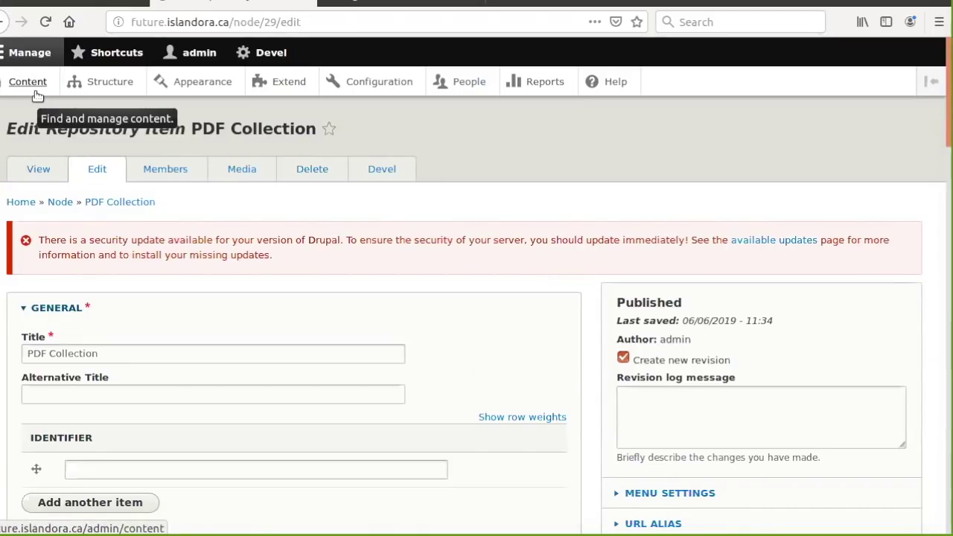
left_click(31, 172)
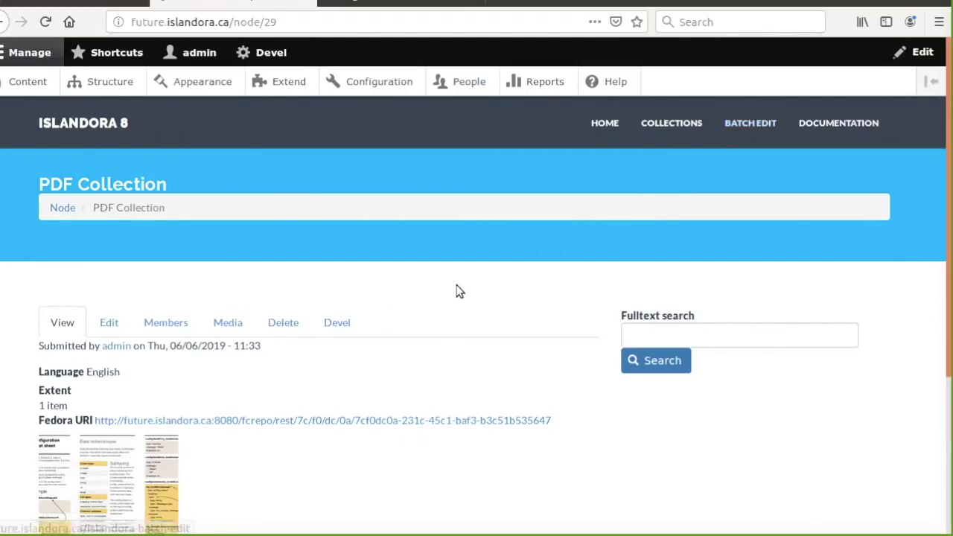
scroll(460, 291, "down", 5)
scroll(455, 319, "up", 5)
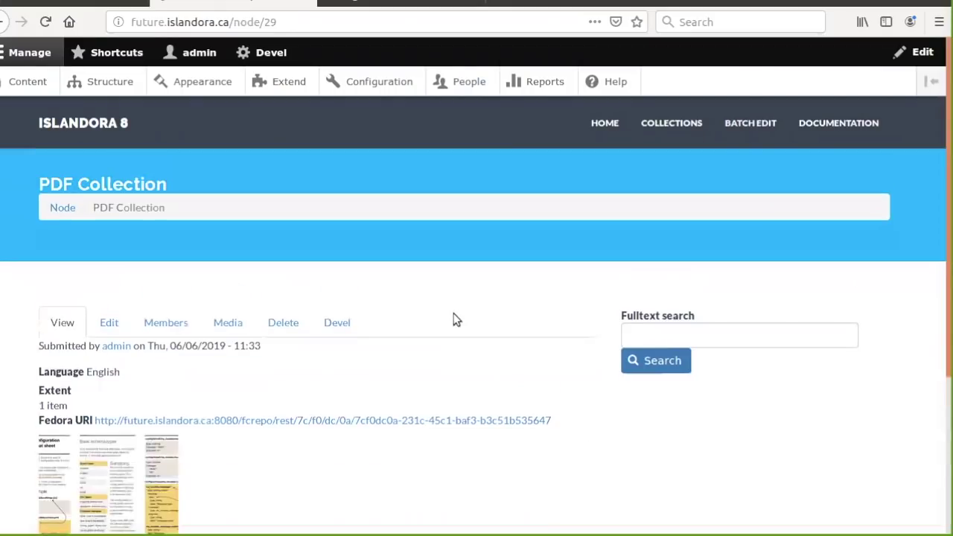
Step: Open the Batch Edit page and look over its action selector and list of repository items
left_click(747, 123)
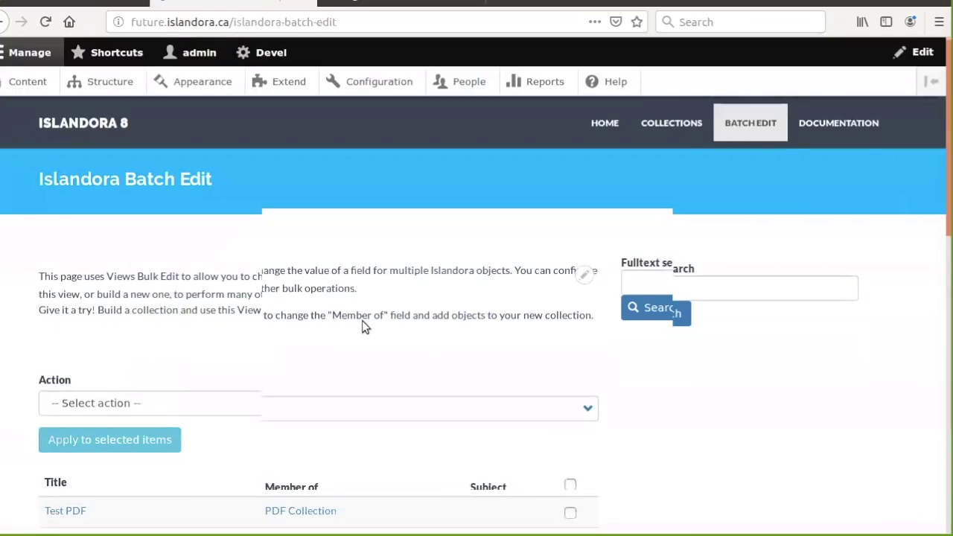
scroll(365, 325, "down", 5)
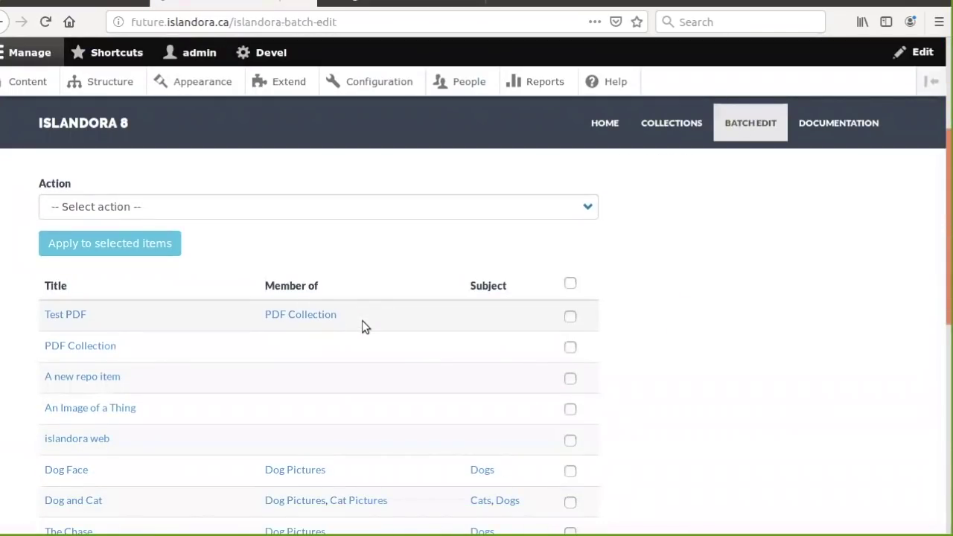
scroll(363, 323, "up", 5)
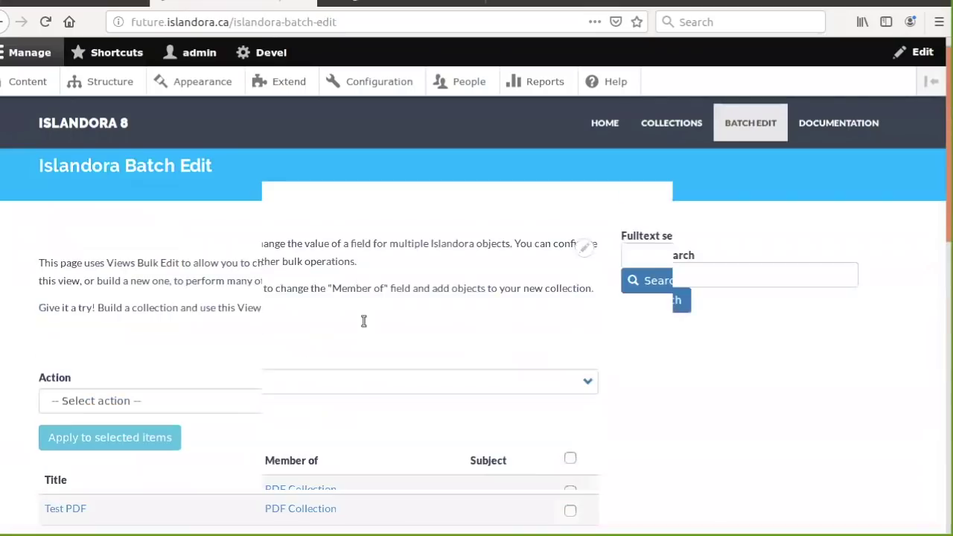
scroll(363, 324, "down", 3)
scroll(362, 325, "down", 2)
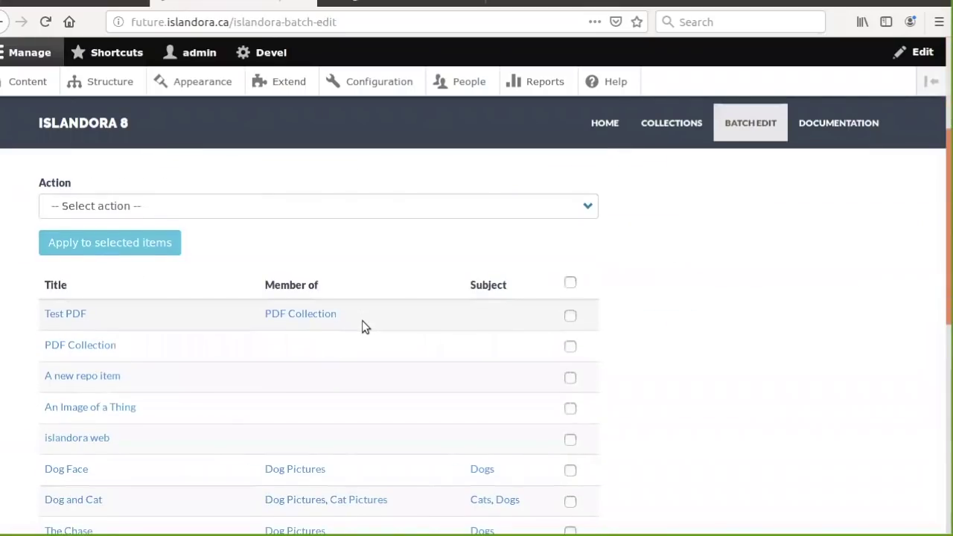
scroll(361, 325, "down", 1)
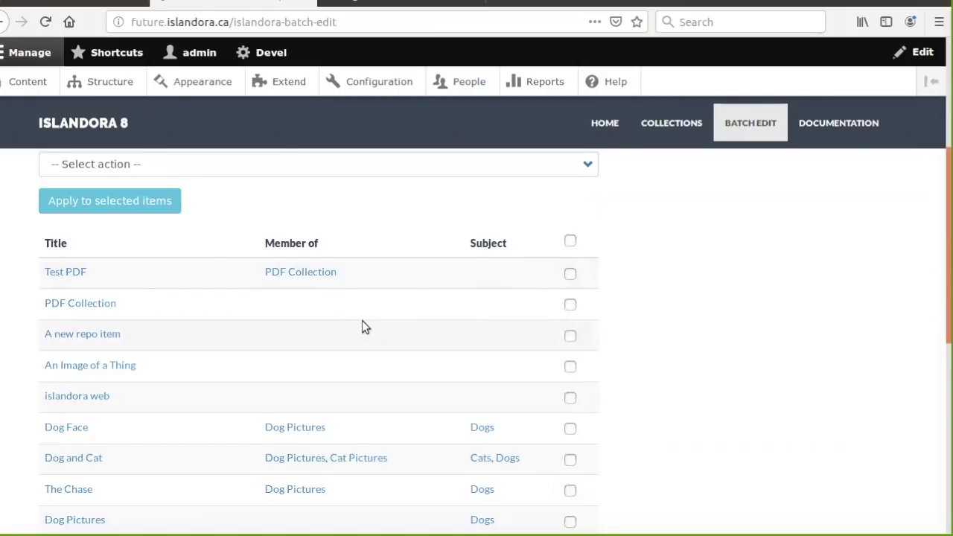
Step: View the item An Image of a Thing from the batch edit list, and return to the list
left_click(119, 366)
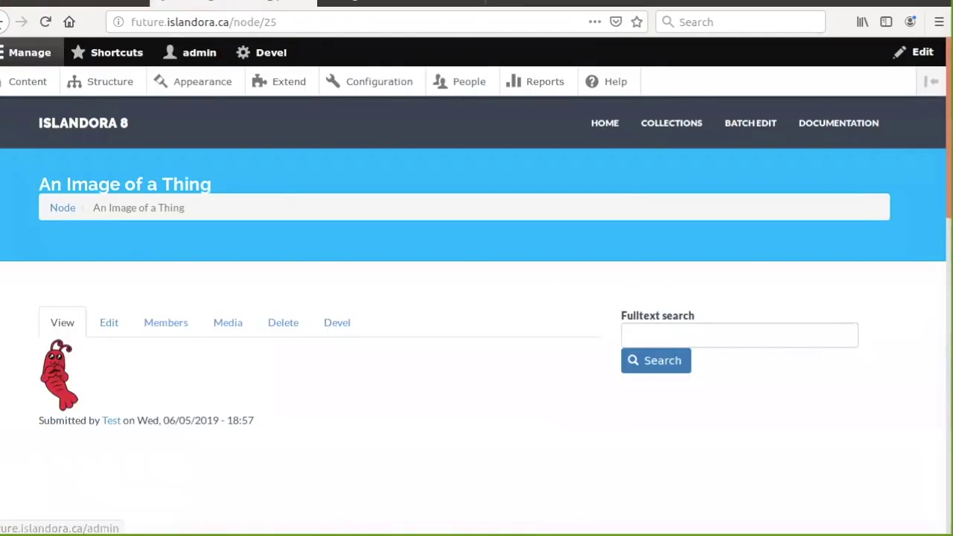
key("alt+Left")
scroll(127, 355, "down", 3)
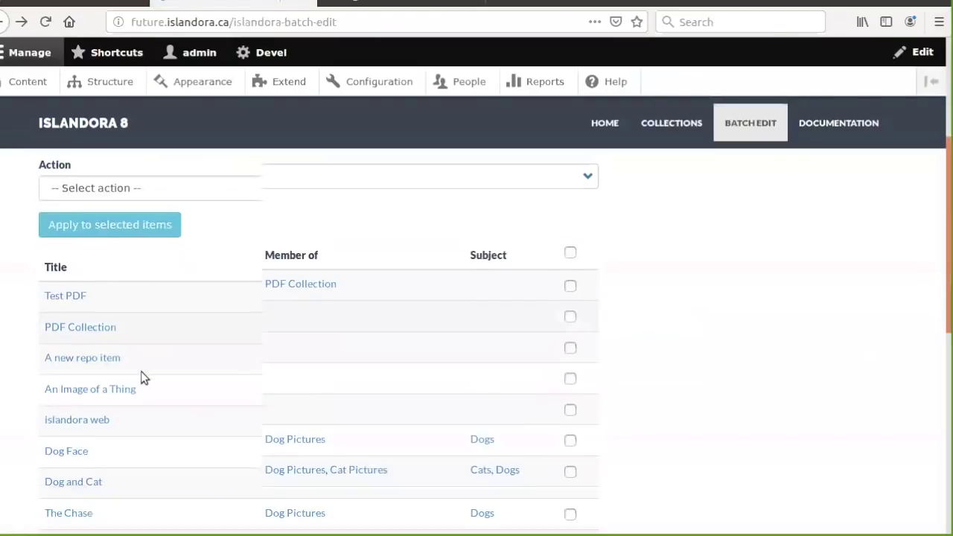
Step: Open the islandora web item from the batch edit list and read through its embedded PDF
left_click(87, 329)
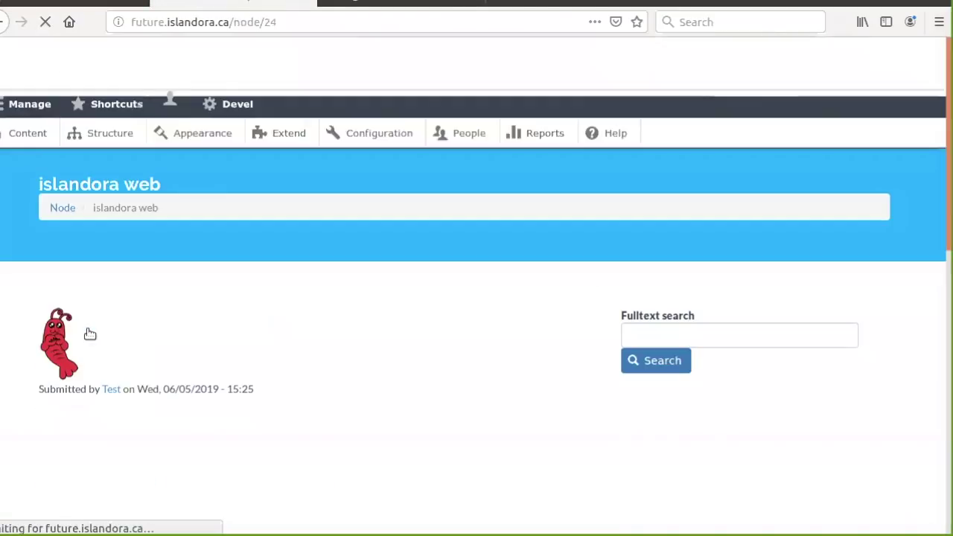
scroll(328, 359, "down", 5)
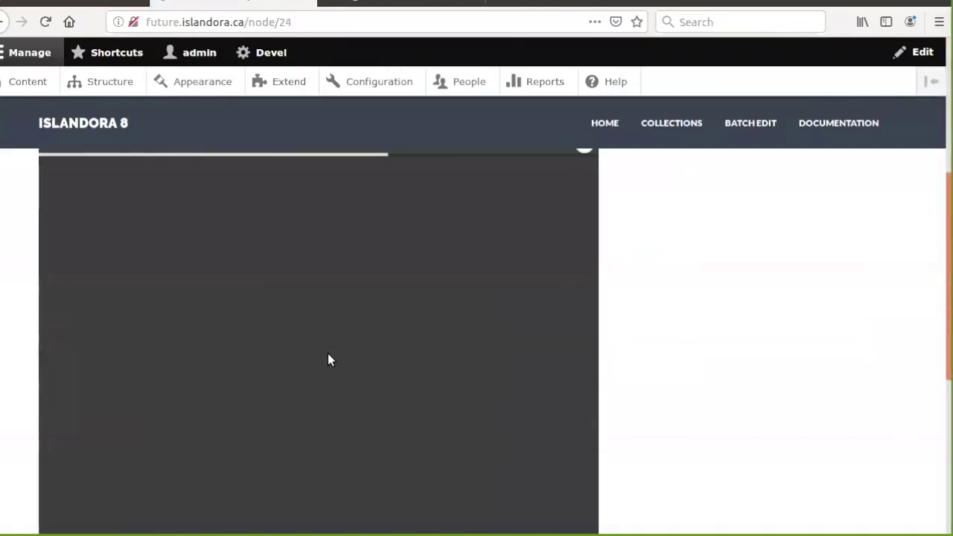
scroll(327, 353, "down", 10)
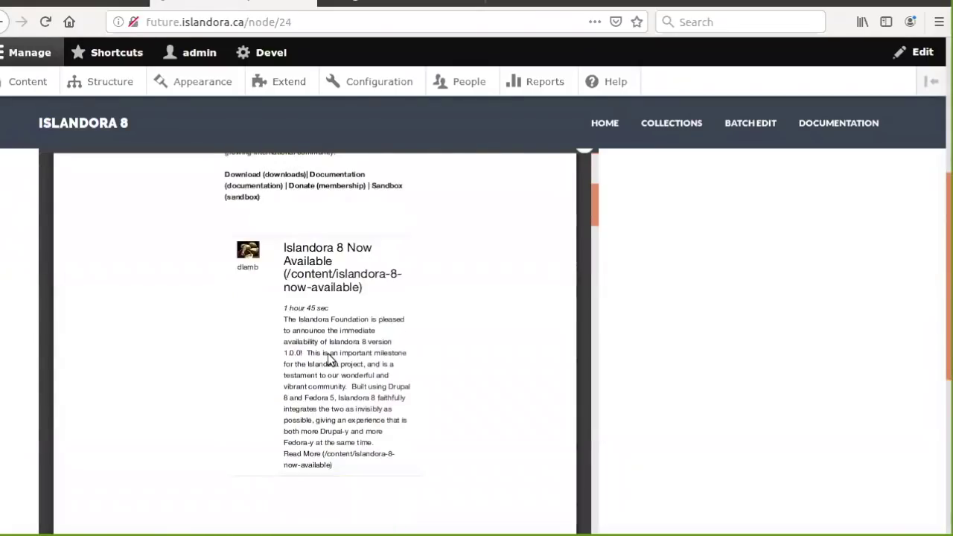
scroll(327, 352, "up", 7)
scroll(327, 357, "up", 3)
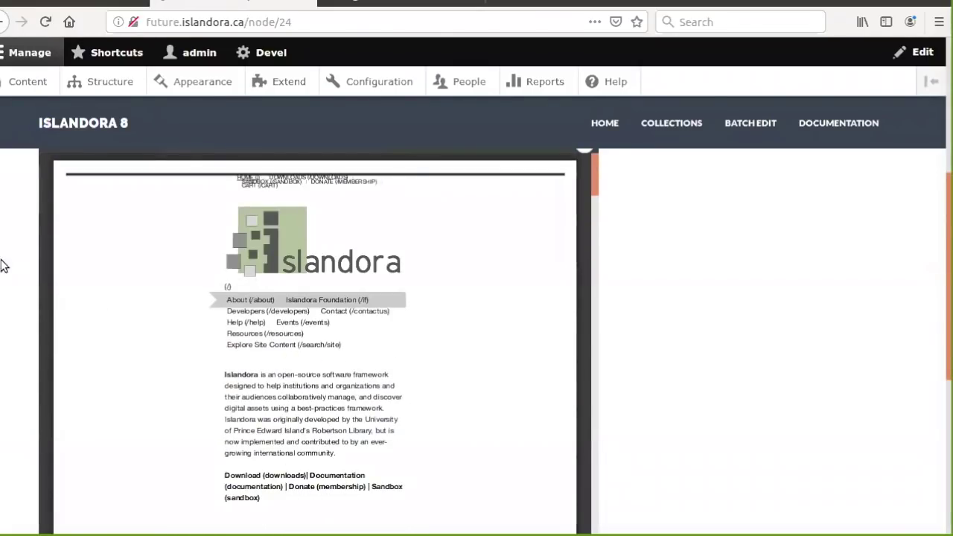
Step: Return to the batch edit list and select A new repo item, An Image of a Thing and islandora web
scroll(9, 245, "up", 5)
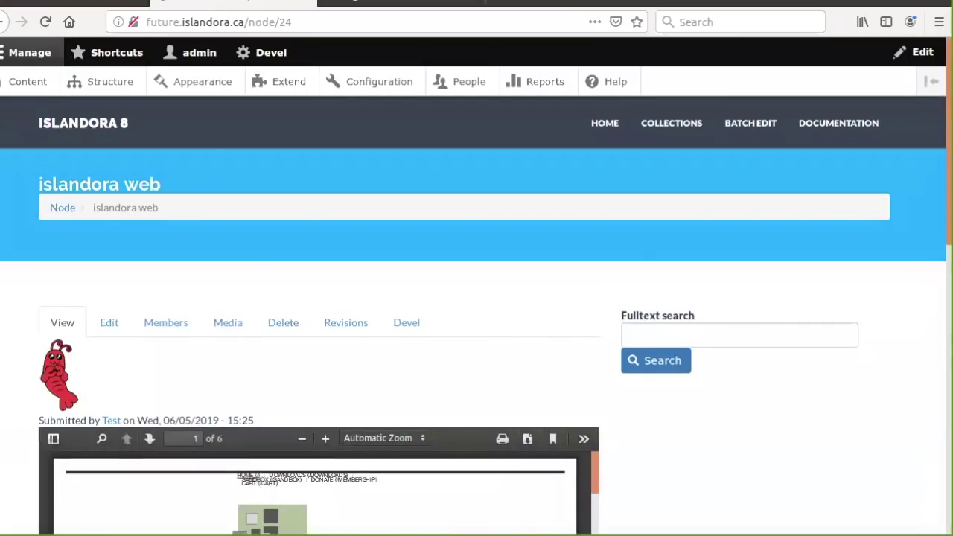
left_click(3, 22)
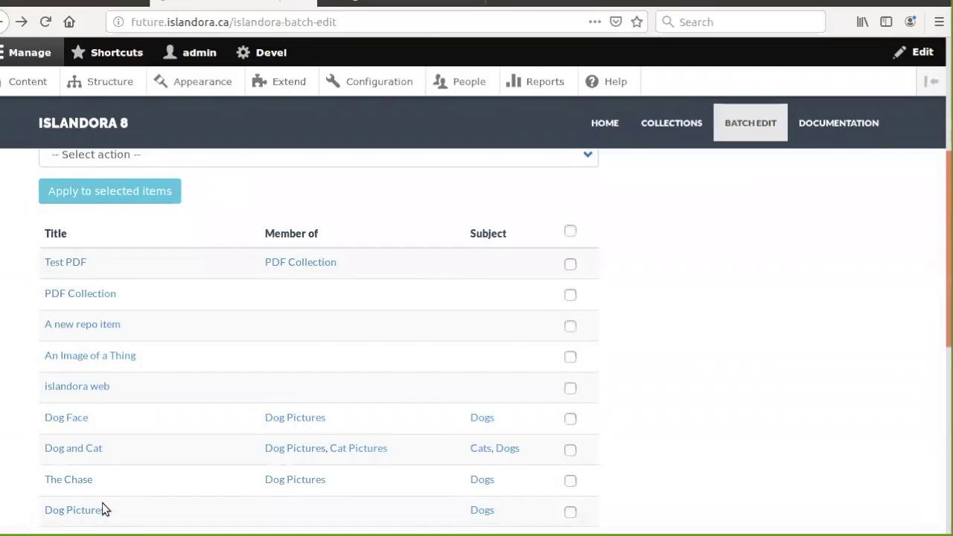
left_click(569, 326)
left_click(570, 359)
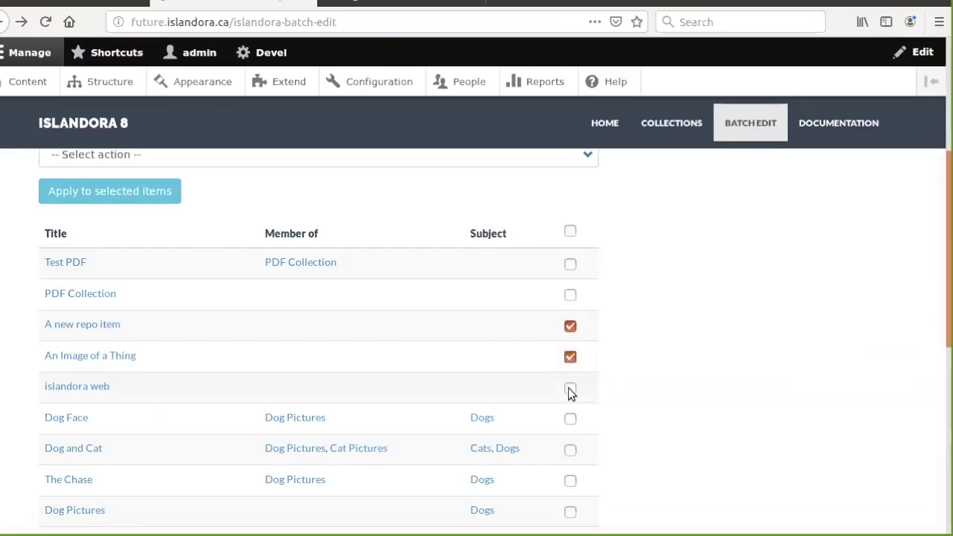
left_click(570, 390)
Step: Apply the Modify field values action to the three selected repository items
scroll(633, 345, "up", 3)
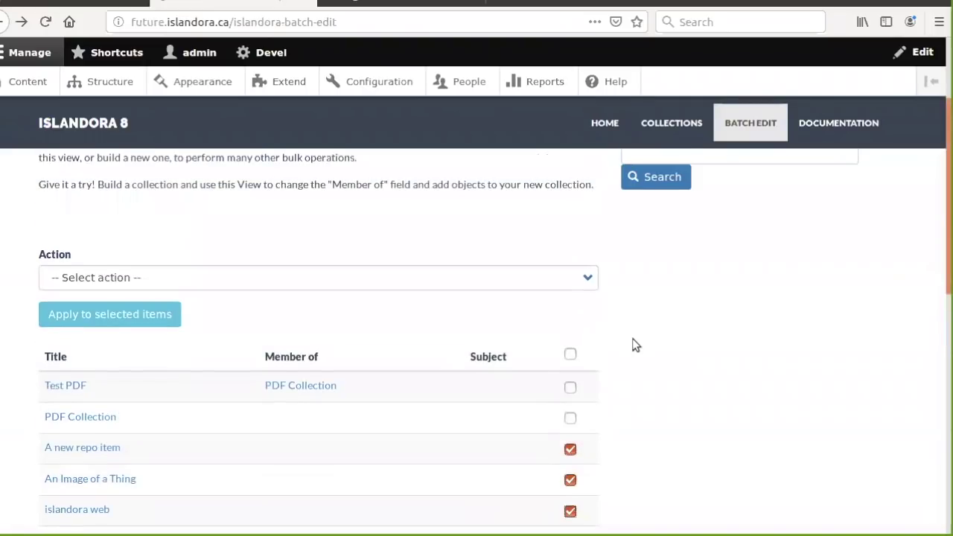
left_click(571, 286)
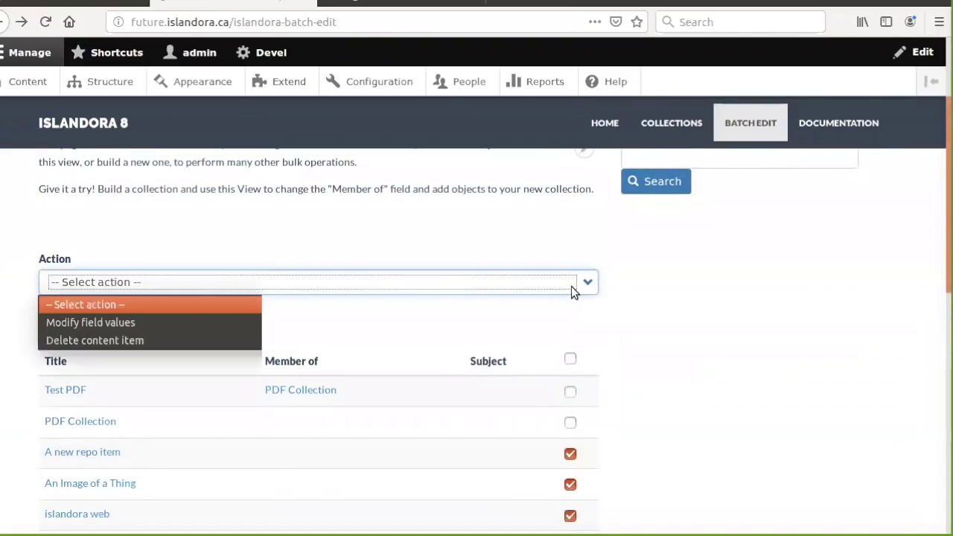
left_click(154, 323)
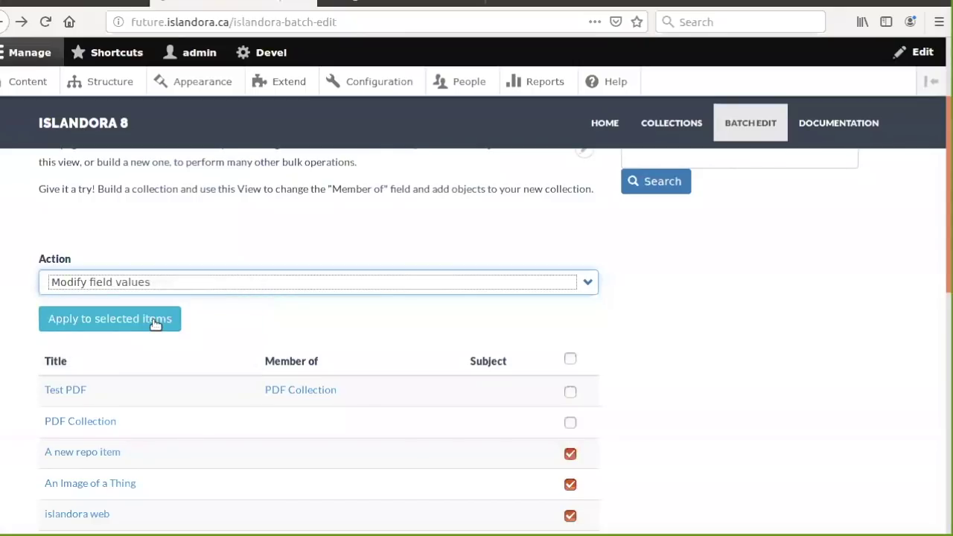
left_click(154, 323)
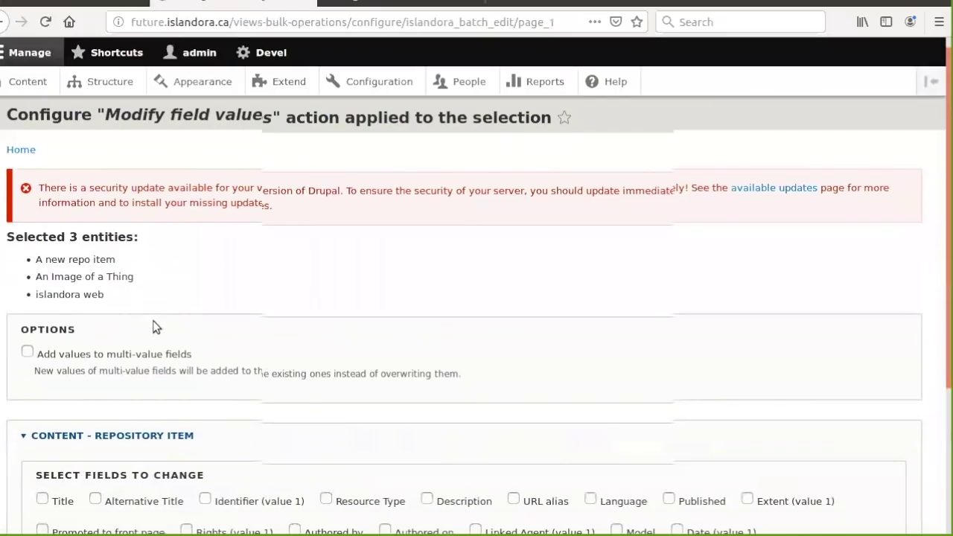
Step: Choose Member of as the field to change, set it to PDF Collection, and apply the bulk modification
scroll(154, 326, "down", 5)
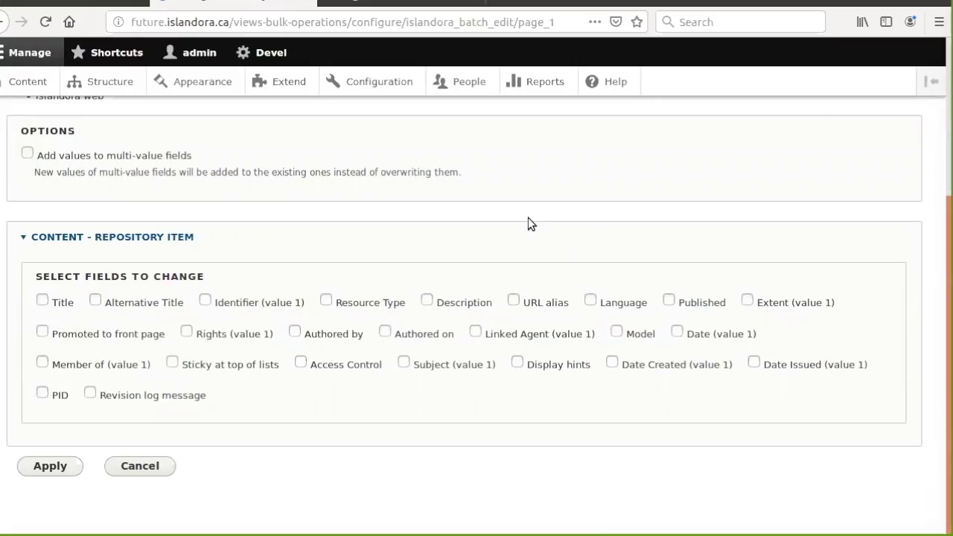
left_click(42, 363)
scroll(89, 353, "down", 3)
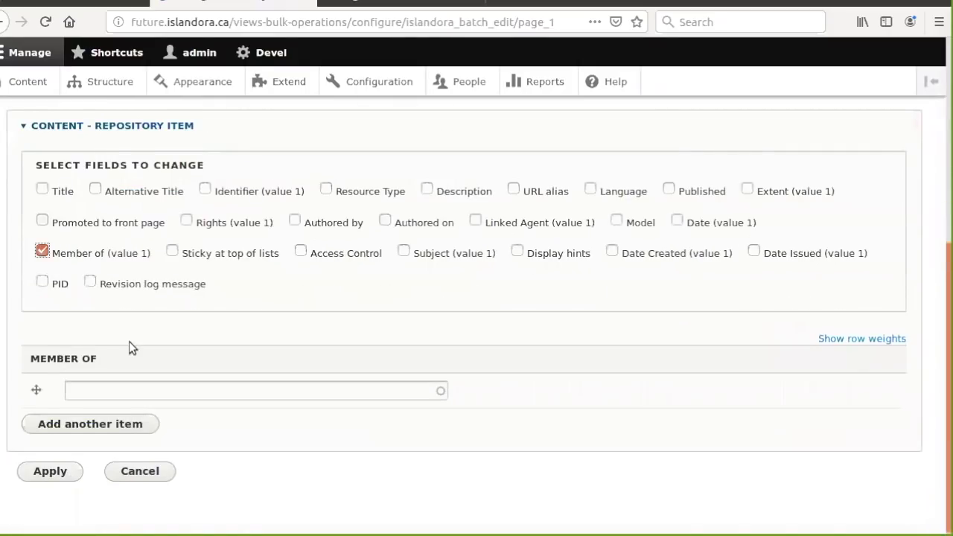
left_click(118, 381)
type("PDF")
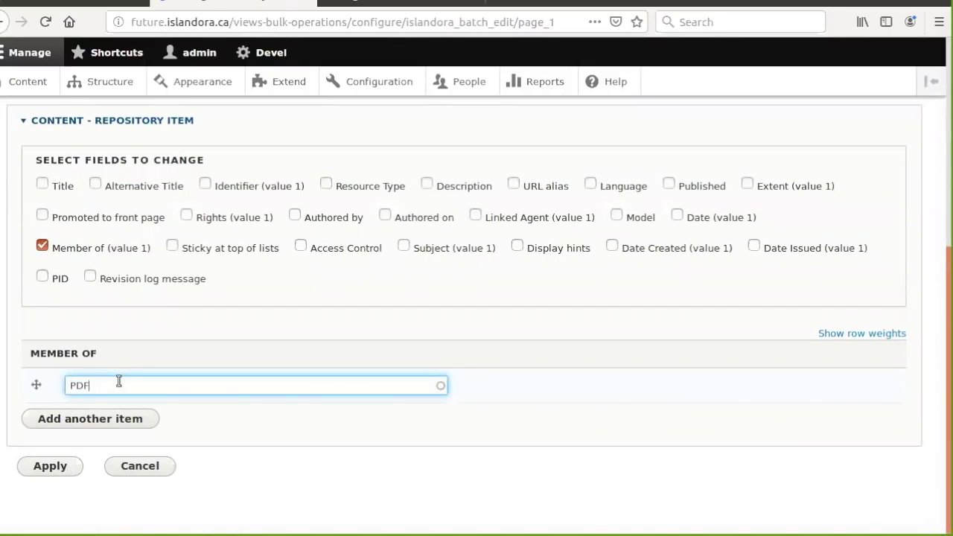
key("Down")
key("Return")
left_click(59, 465)
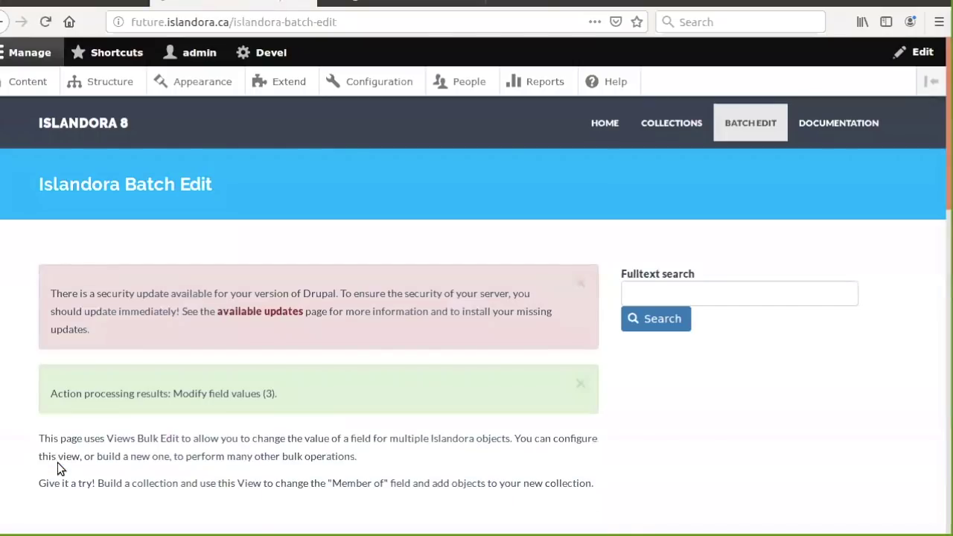
Step: Check the Member of column in the batch edit list, and open PDF Collection to view its members
scroll(221, 340, "down", 4)
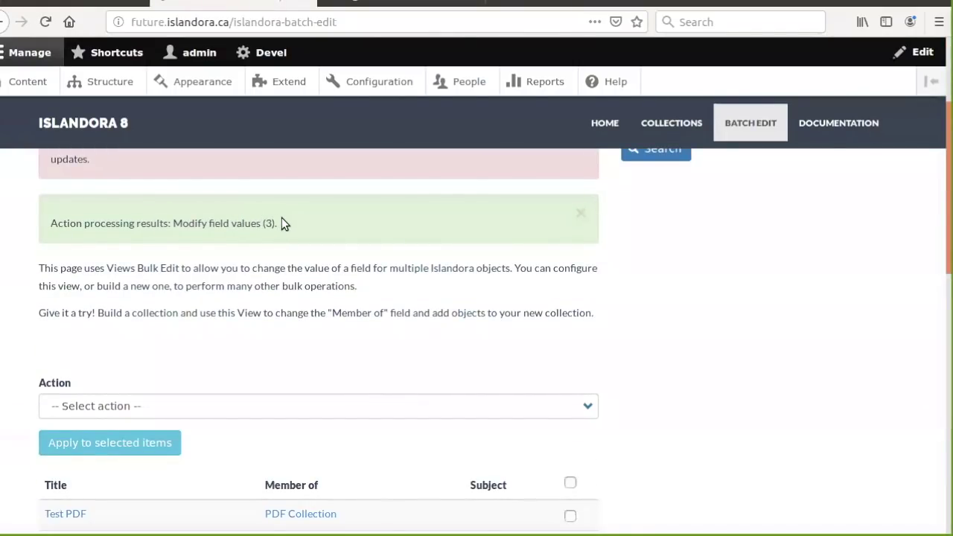
scroll(86, 301, "down", 8)
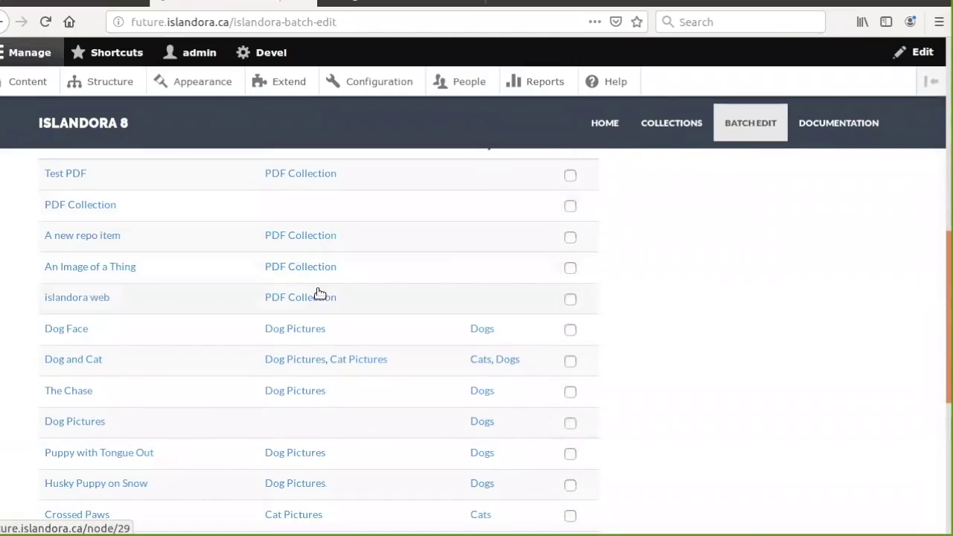
left_click(313, 232)
scroll(312, 236, "down", 5)
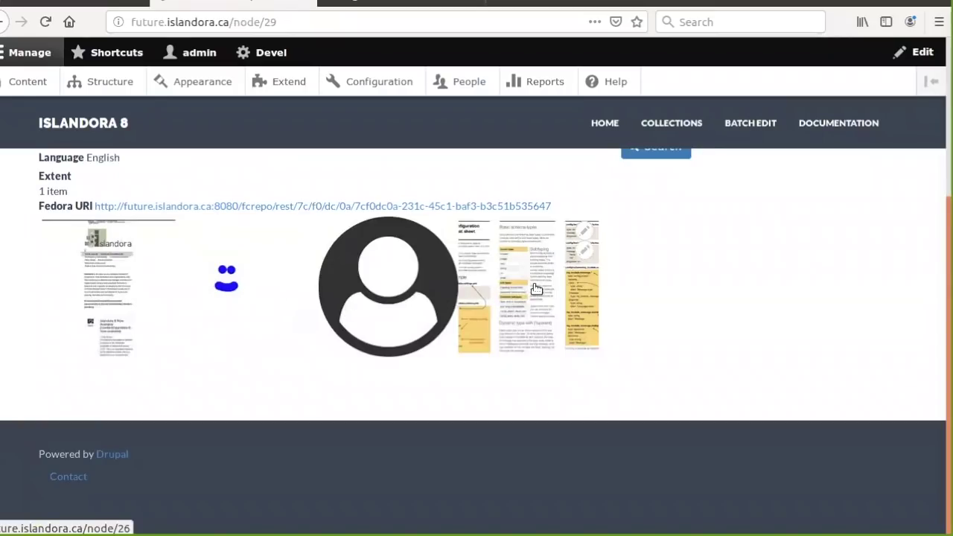
Step: Open An Image of a Thing from the collection, enable its Open Seadragon display hint, and save the item
left_click(260, 296)
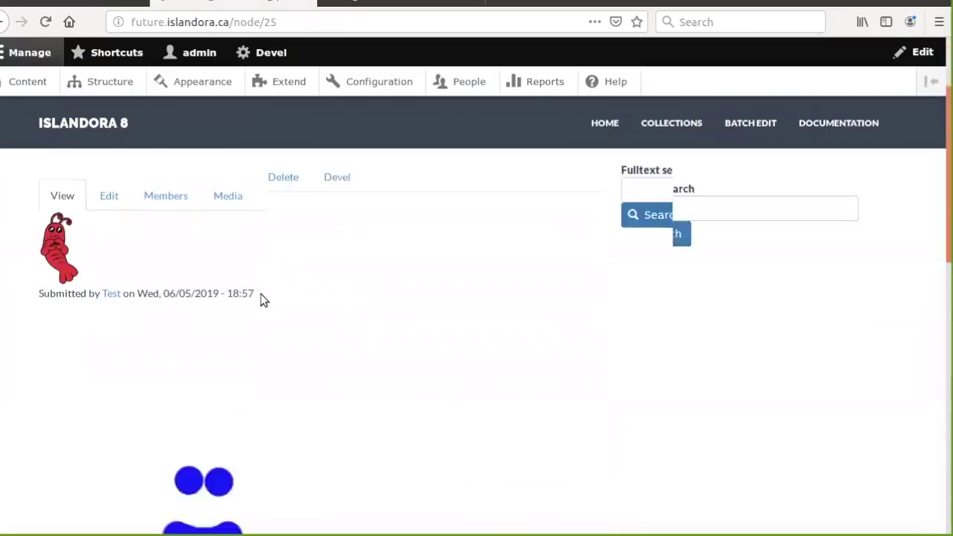
left_click(110, 325)
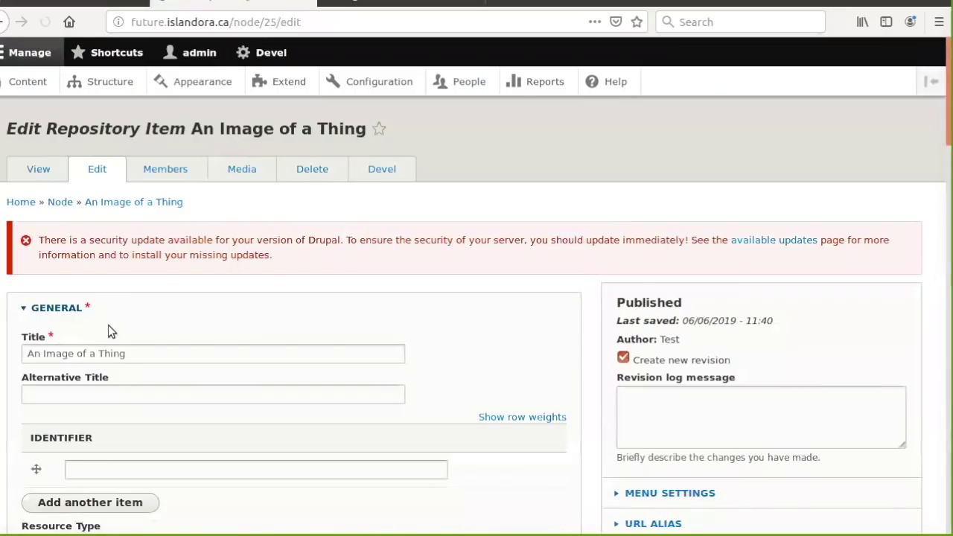
scroll(108, 324, "down", 5)
scroll(108, 324, "down", 6)
scroll(108, 325, "down", 10)
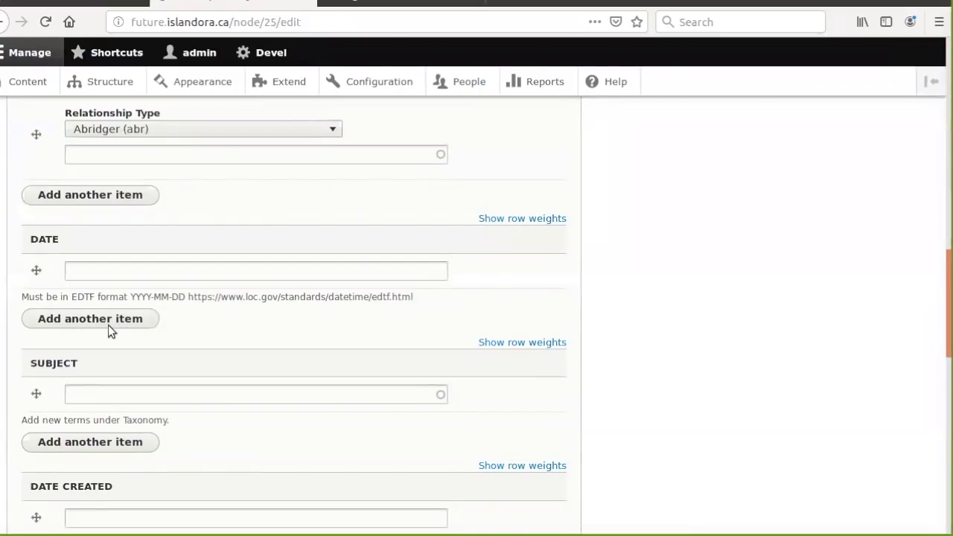
scroll(108, 325, "down", 10)
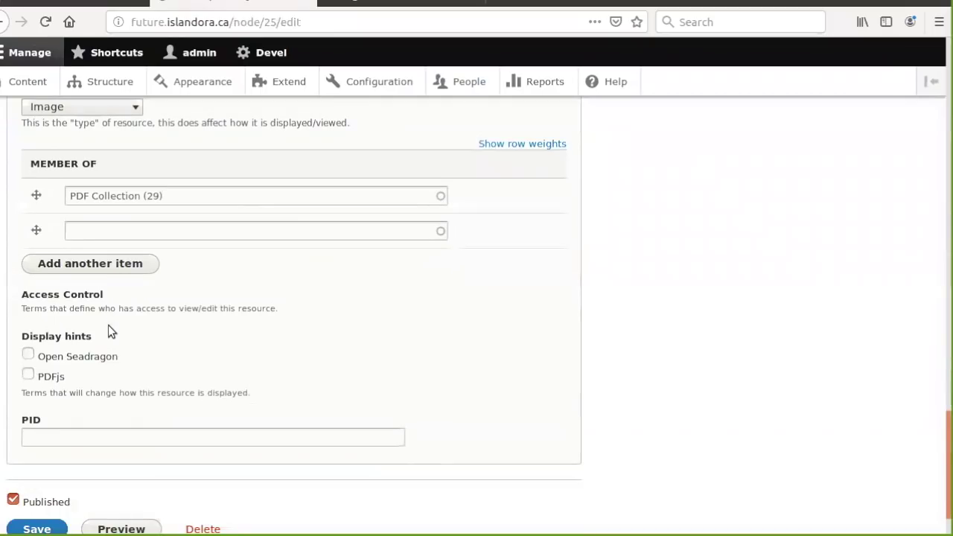
left_click(27, 356)
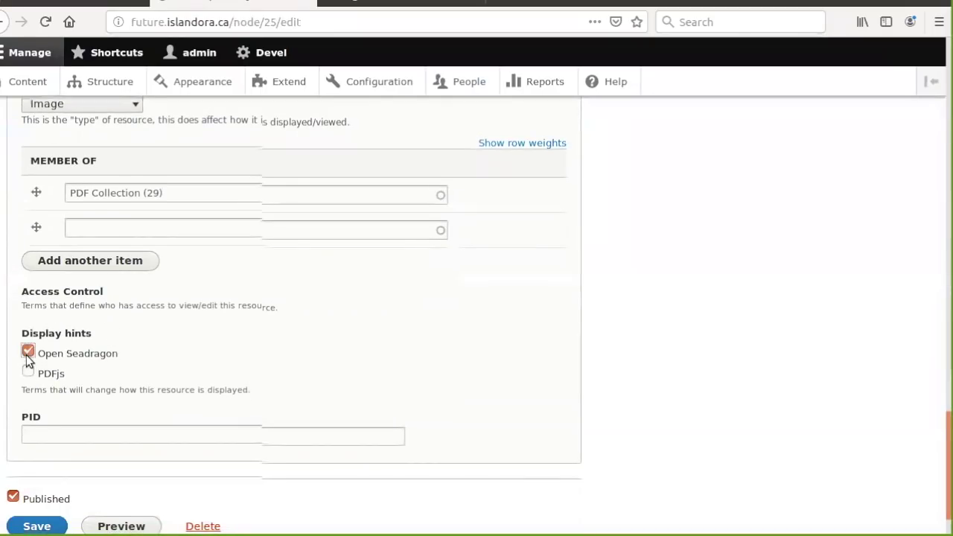
scroll(33, 417, "down", 2)
left_click(37, 456)
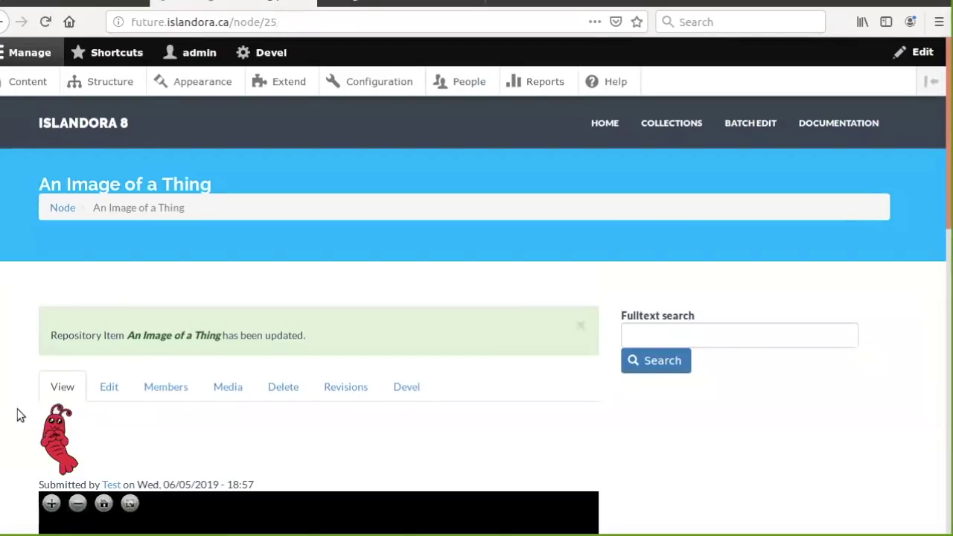
Step: Examine An Image of a Thing in the Open Seadragon viewer at different zoom levels and read the metadata below it
scroll(17, 409, "down", 5)
scroll(17, 409, "up", 2)
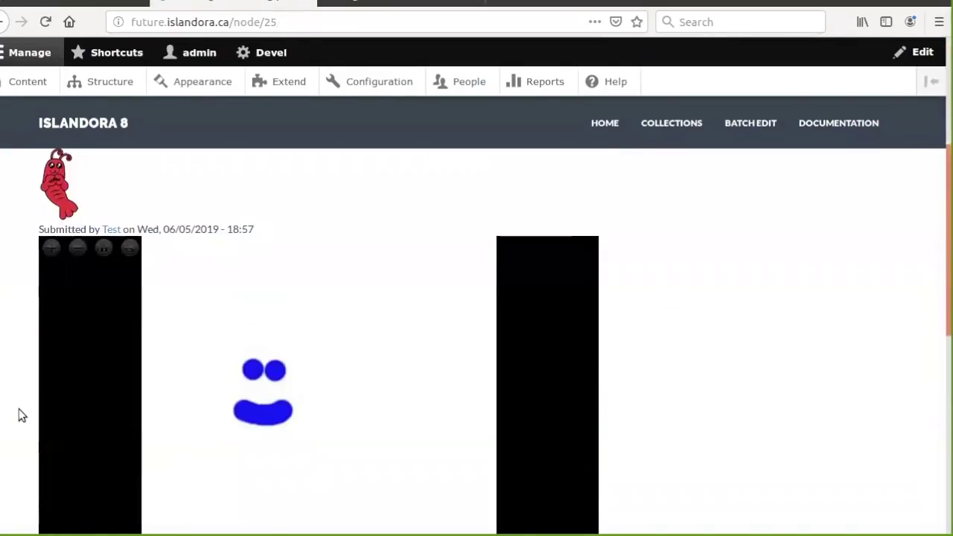
scroll(284, 396, "down", 1)
scroll(284, 396, "up", 1)
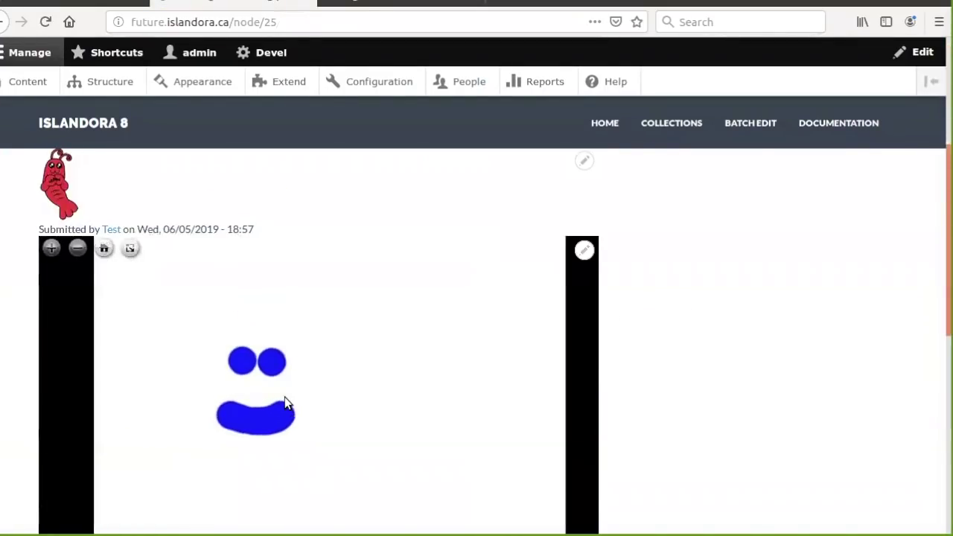
scroll(284, 397, "down", 1)
scroll(284, 396, "up", 1)
scroll(284, 396, "down", 1)
scroll(0, 357, "down", 3)
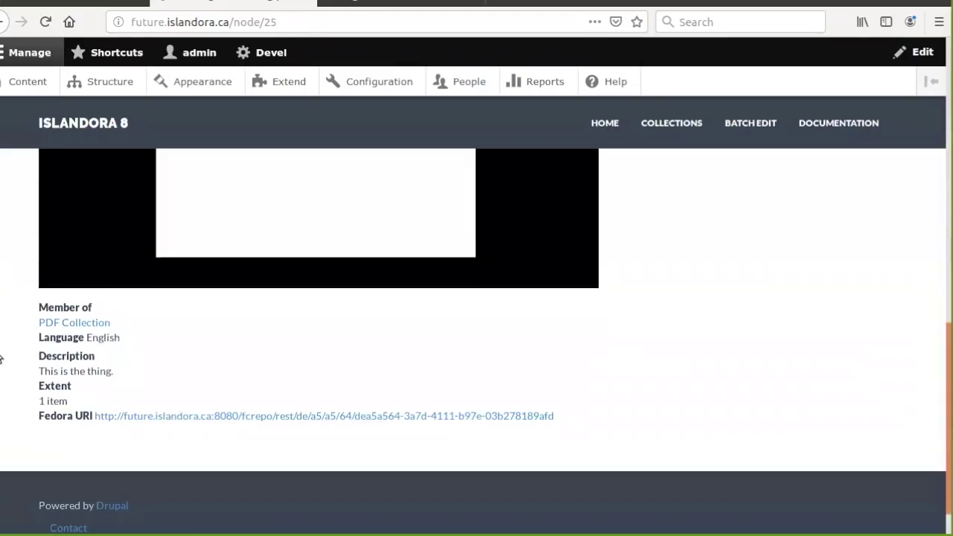
scroll(0, 357, "up", 6)
scroll(0, 359, "up", 1)
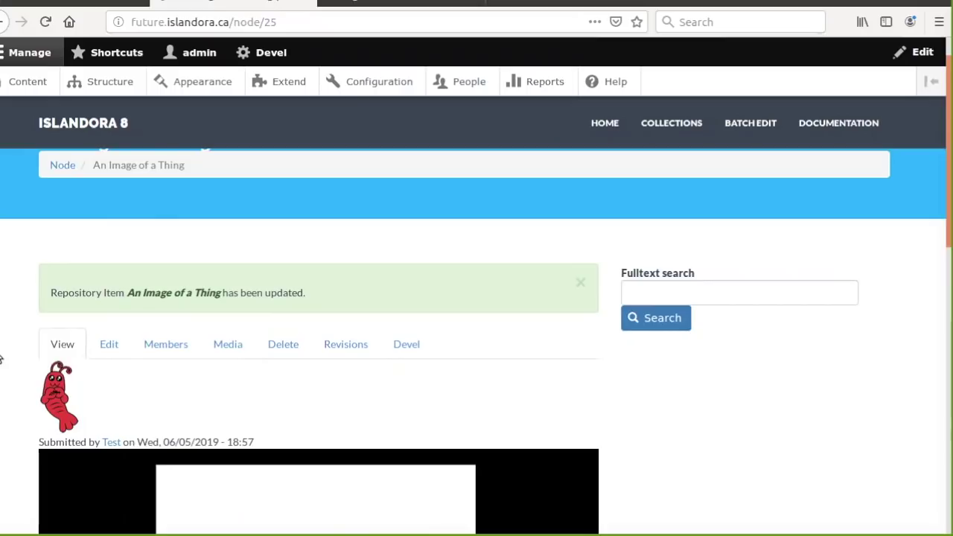
scroll(0, 359, "down", 5)
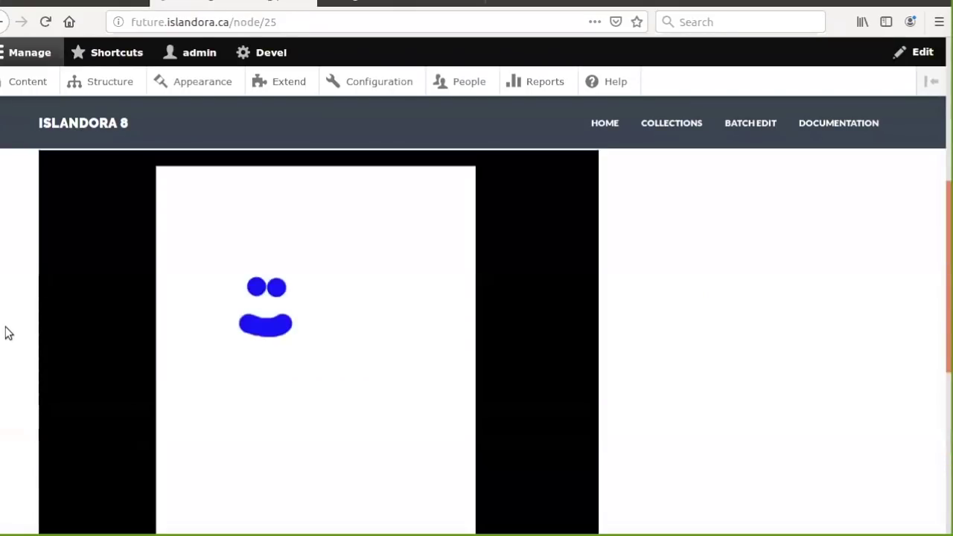
scroll(7, 333, "up", 5)
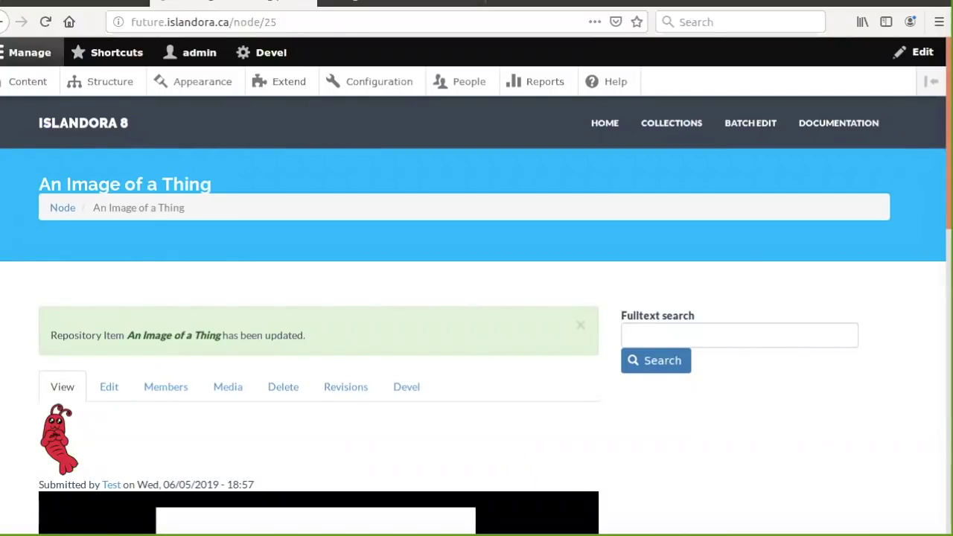
scroll(585, 291, "down", 5)
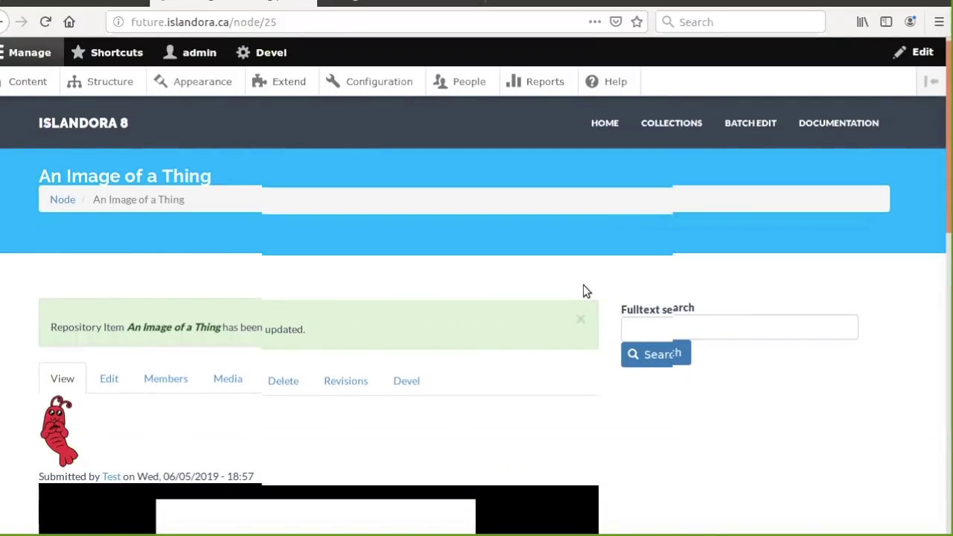
scroll(762, 346, "down", 5)
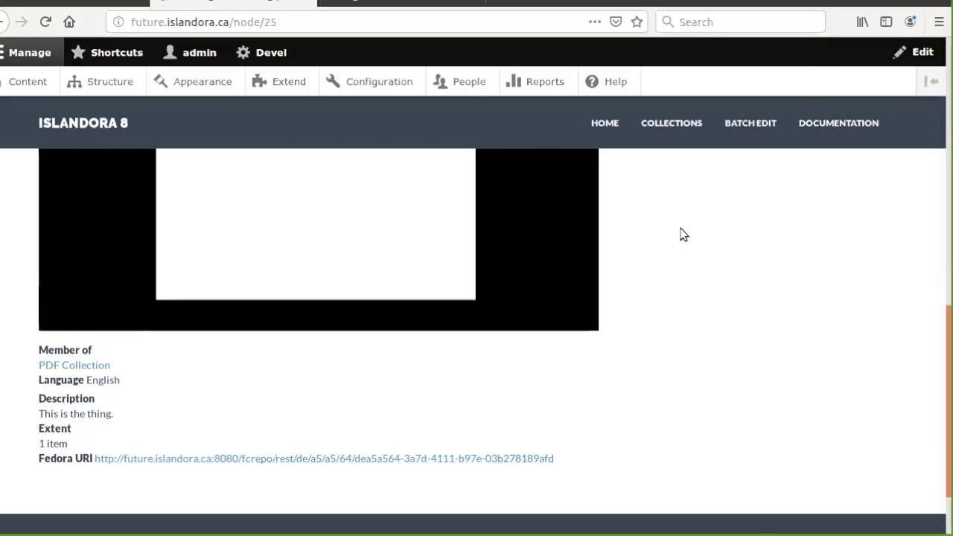
scroll(662, 262, "up", 3)
scroll(663, 261, "up", 8)
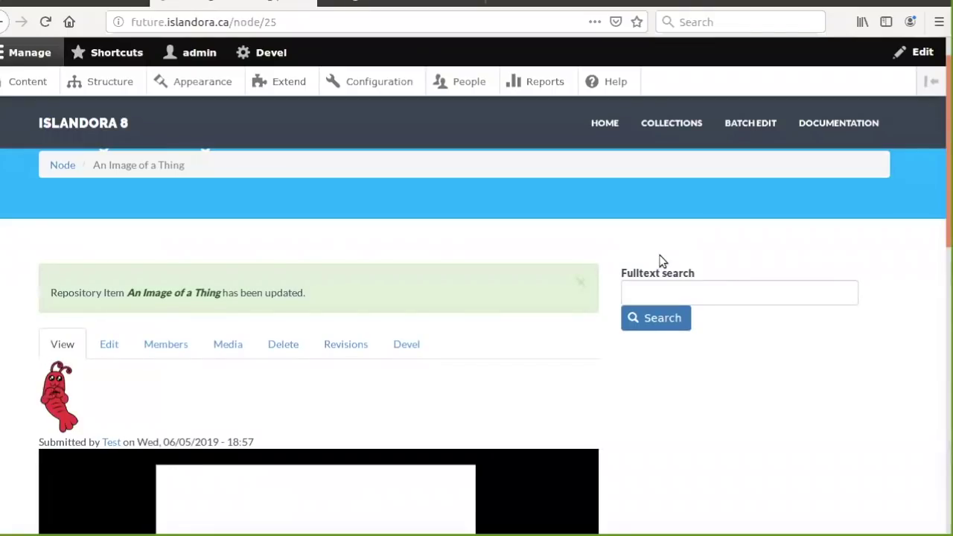
scroll(468, 253, "up", 1)
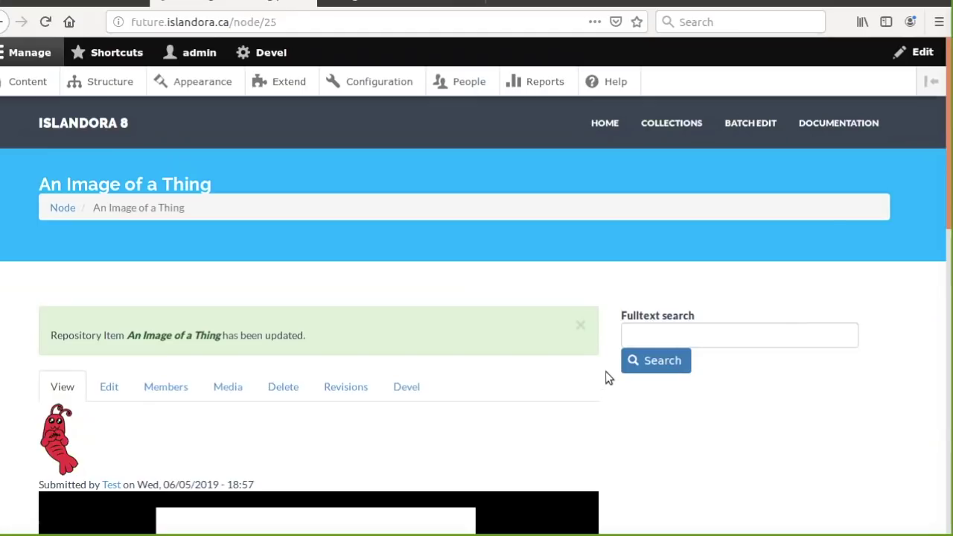
scroll(607, 378, "down", 6)
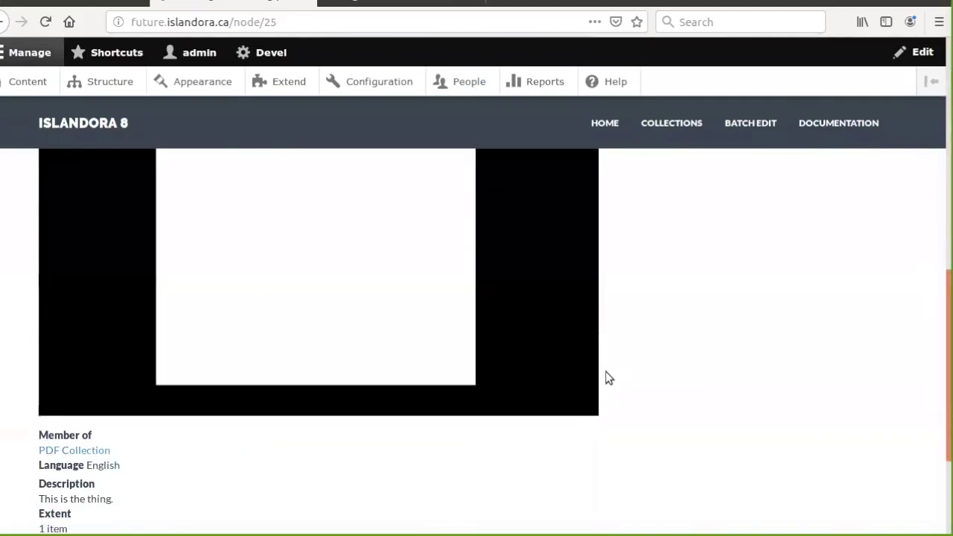
scroll(607, 378, "down", 3)
scroll(607, 378, "up", 5)
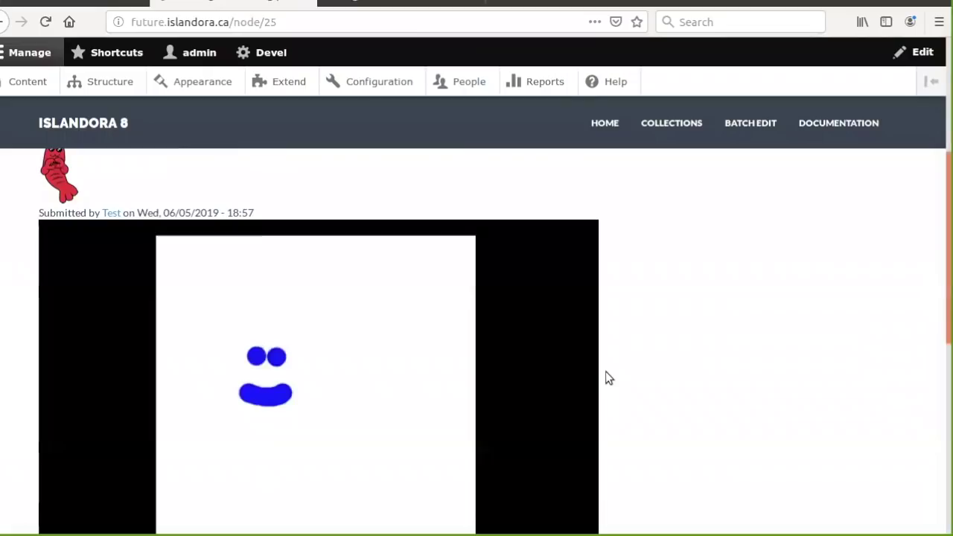
scroll(607, 378, "up", 4)
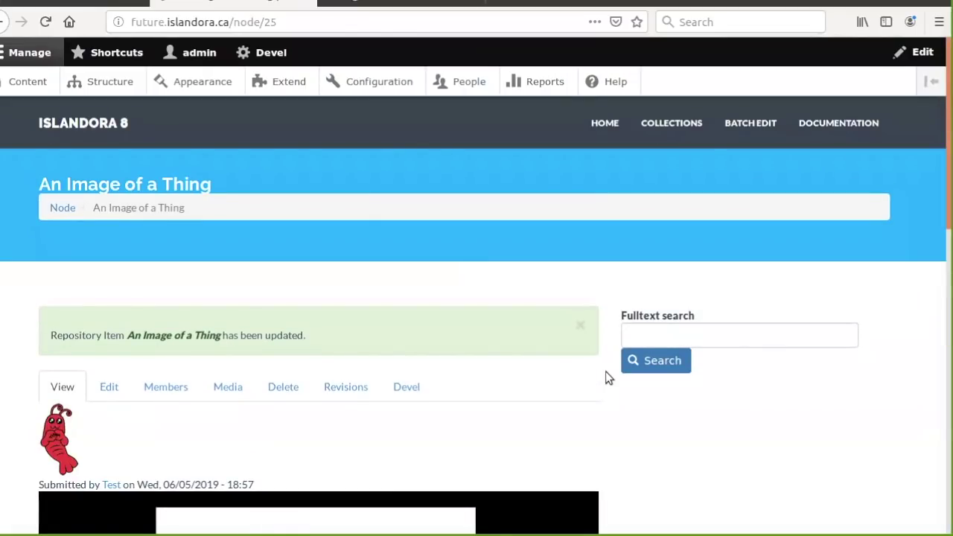
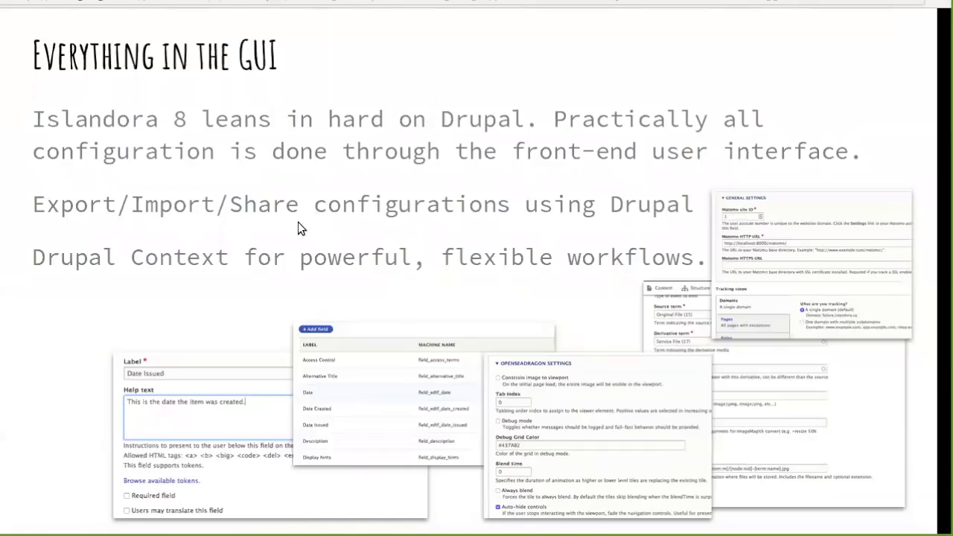
Step: Exit the Google Slides slideshow at the Everything in the GUI slide and return to the presentation editor
key("Escape")
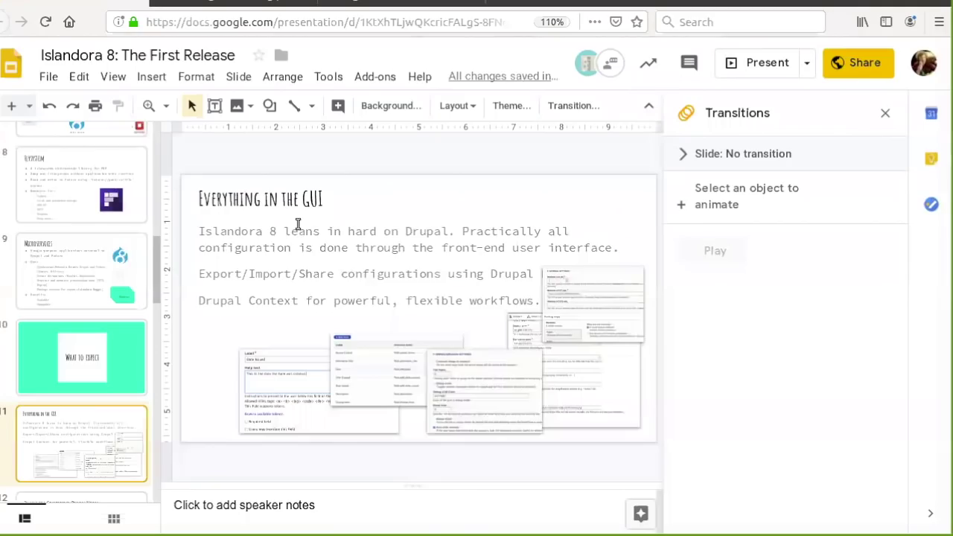
Step: Switch to the Islandora 8 site, go to the Views list under site structure, and open the Sandbox Members Image Gallery view for editing
left_click(159, 1)
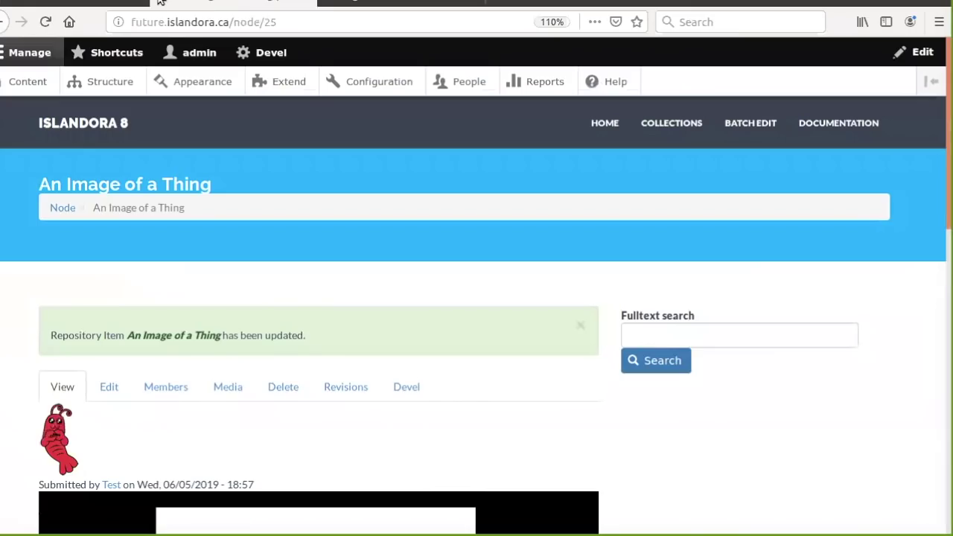
left_click(83, 81)
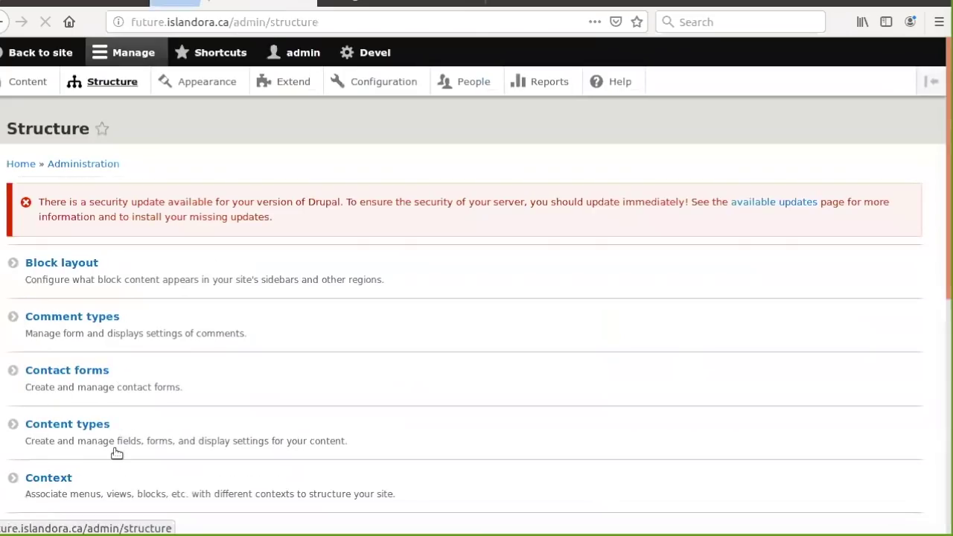
scroll(117, 453, "down", 5)
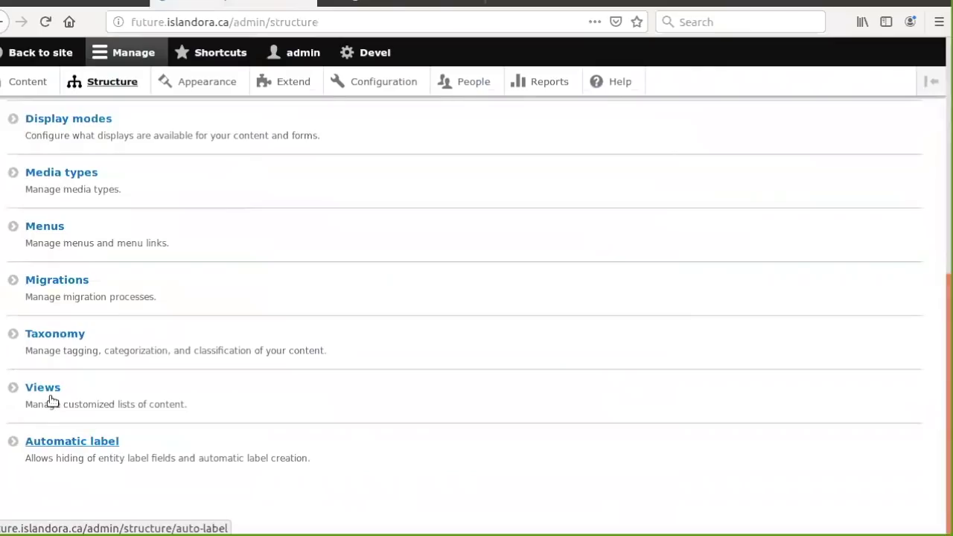
left_click(51, 400)
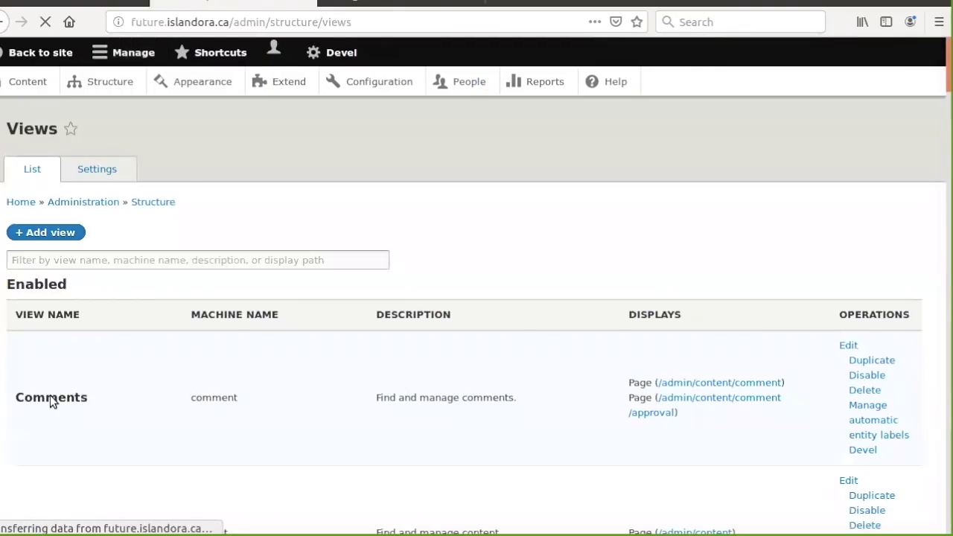
scroll(50, 397, "down", 4)
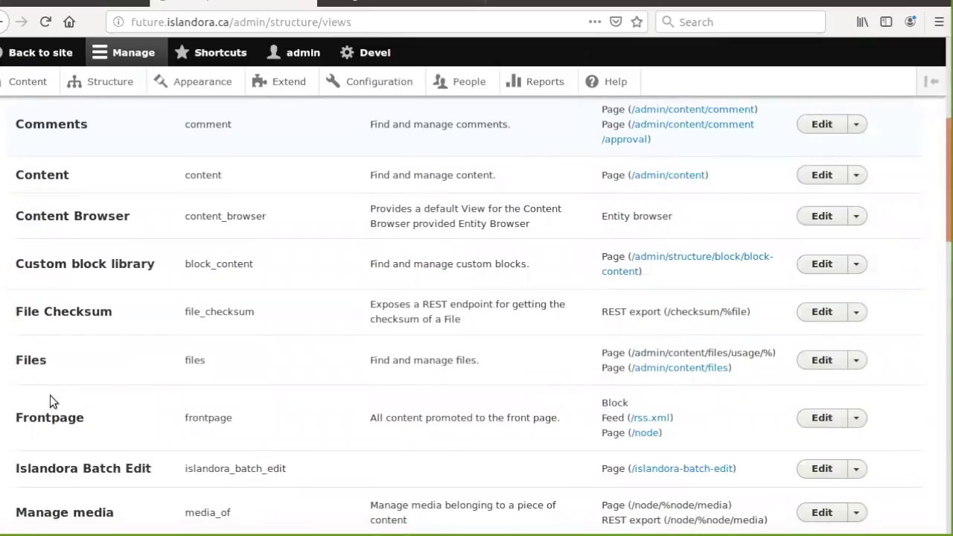
scroll(50, 396, "down", 2)
scroll(50, 395, "down", 7)
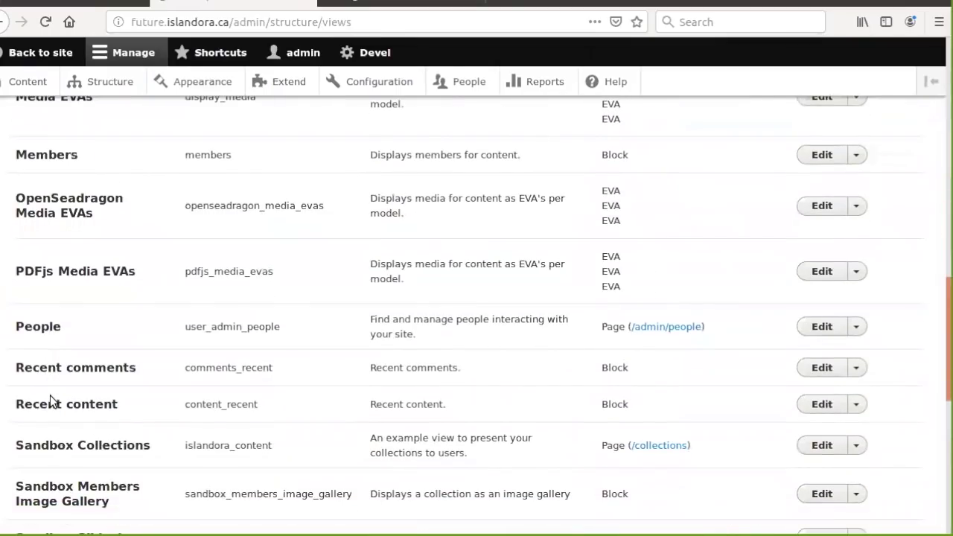
scroll(50, 399, "down", 1)
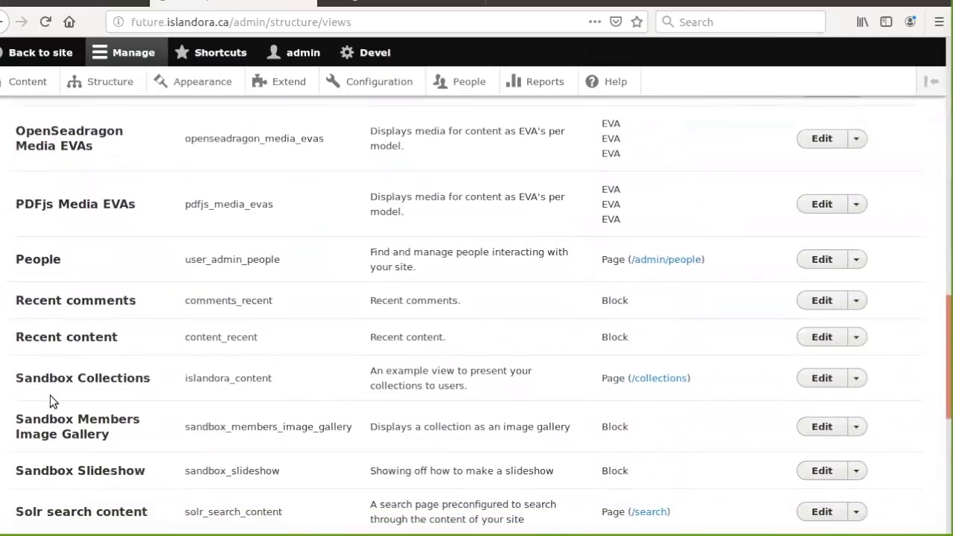
scroll(49, 396, "down", 1)
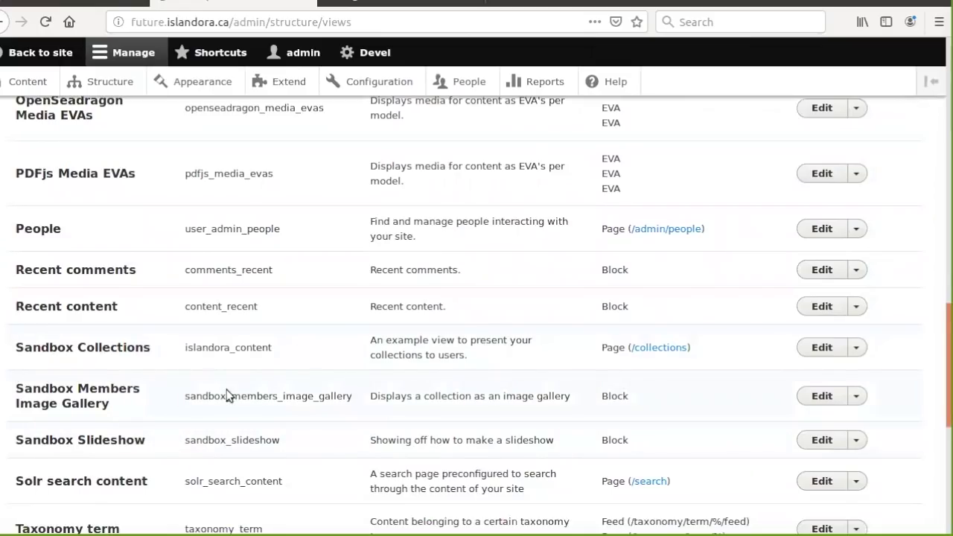
left_click(818, 398)
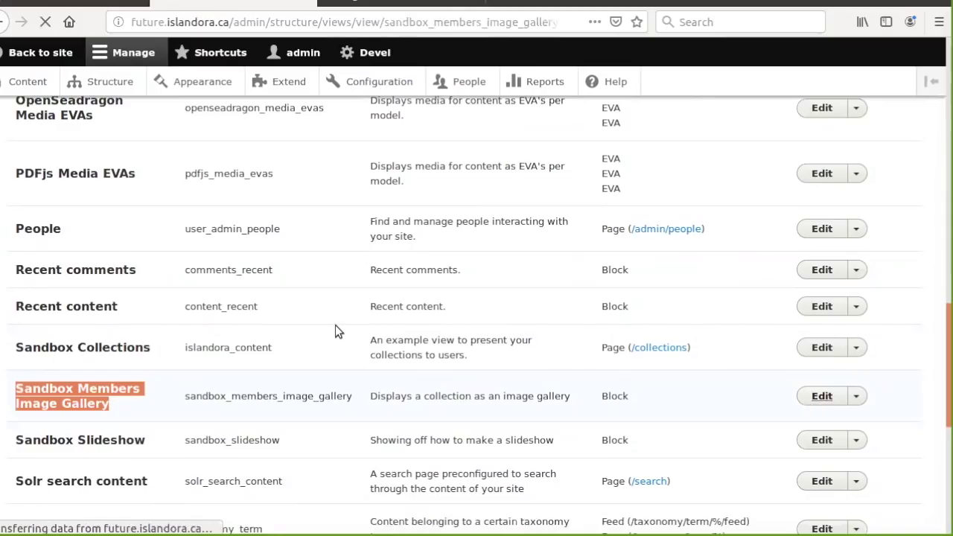
Step: Add the Title field from the Content category to the view's fields with its default settings, and save the view
scroll(53, 291, "down", 4)
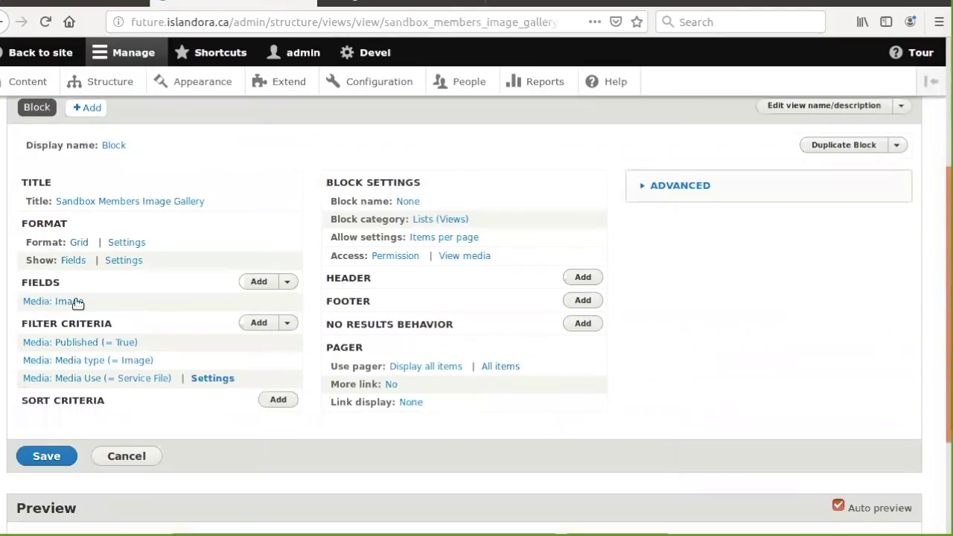
left_click(258, 282)
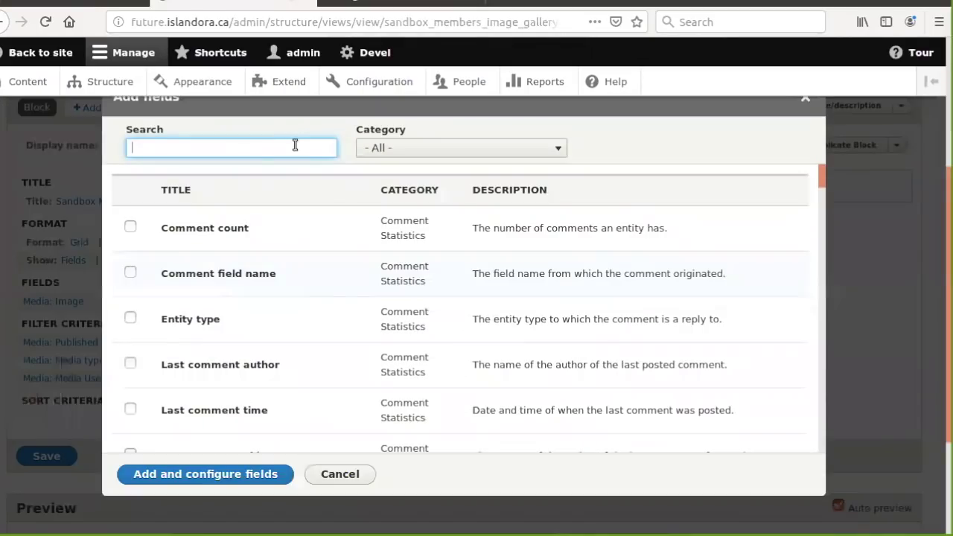
left_click(295, 145)
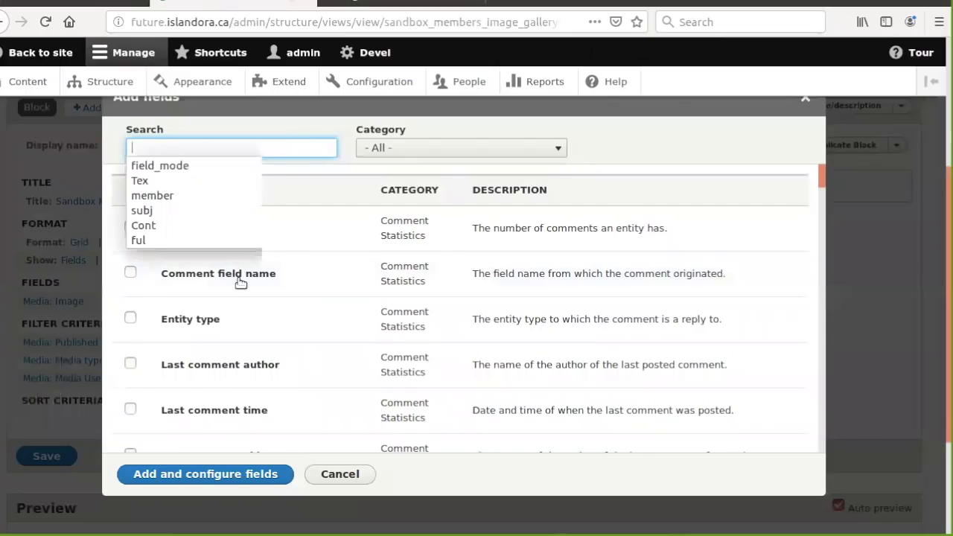
type("Tit")
scroll(240, 282, "down", 4)
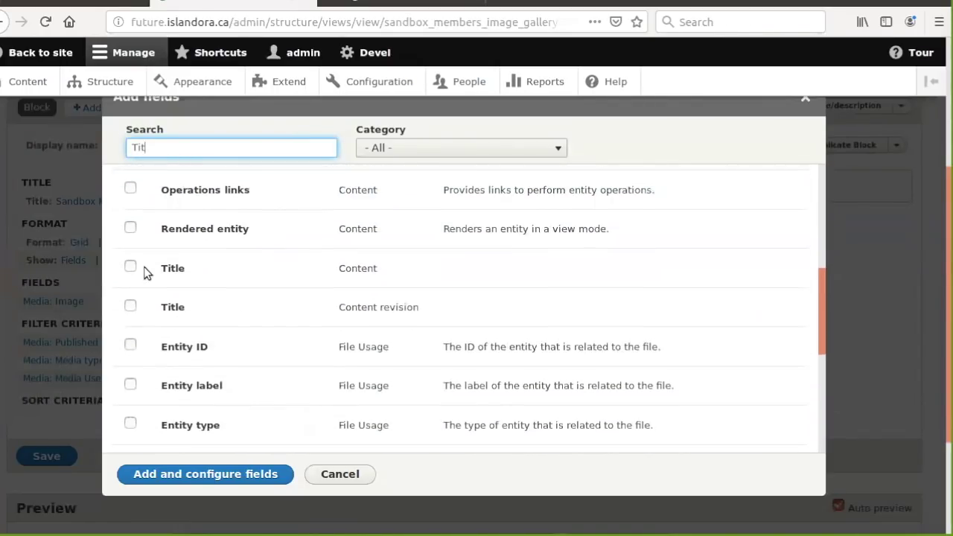
left_click(130, 270)
left_click(195, 475)
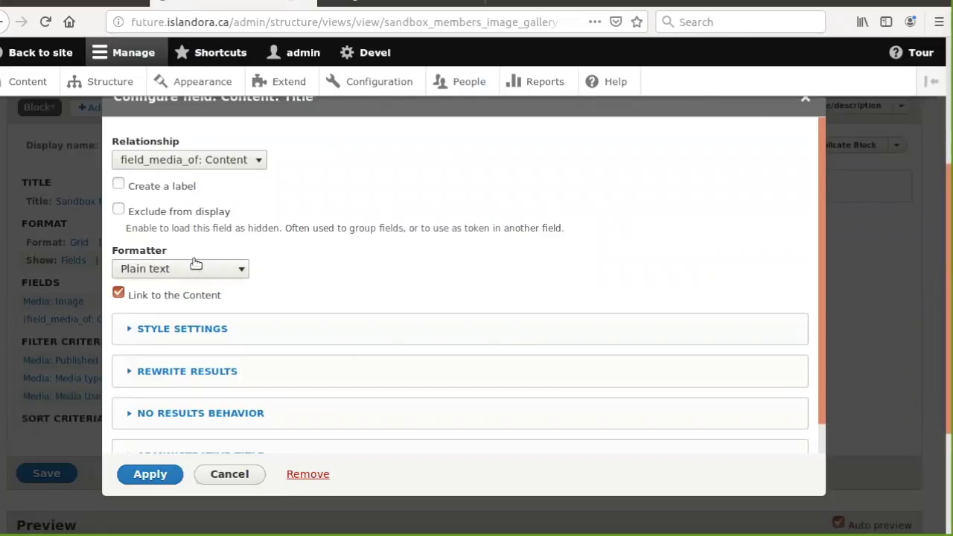
left_click(149, 480)
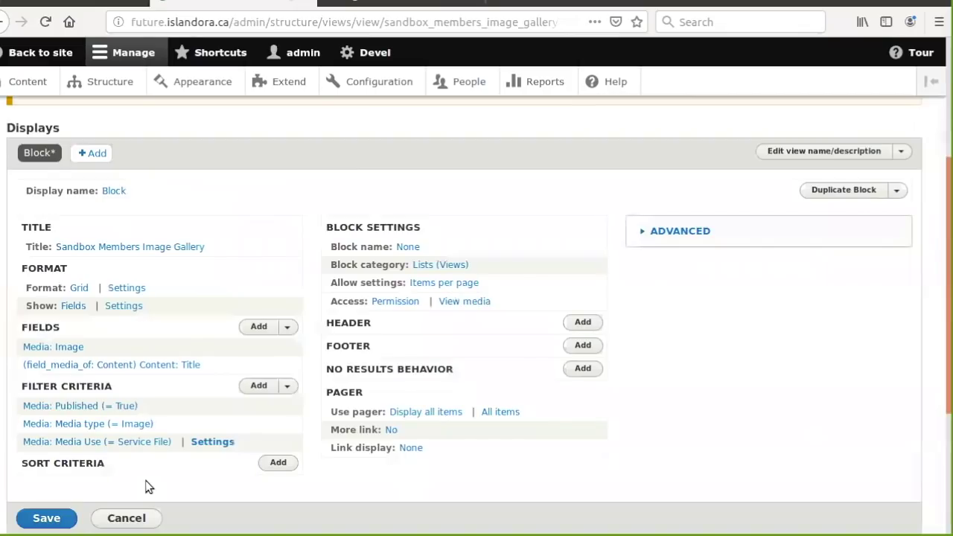
scroll(146, 486, "down", 2)
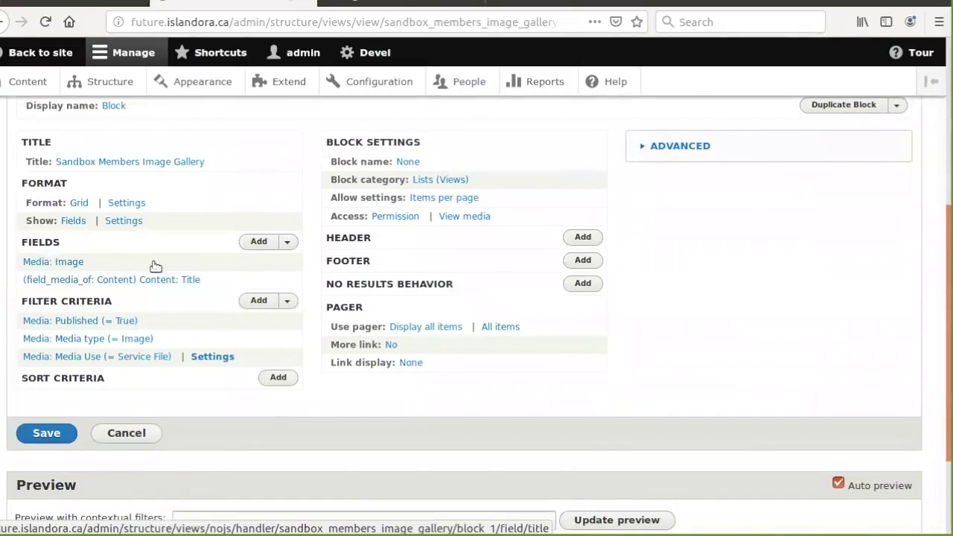
left_click(46, 437)
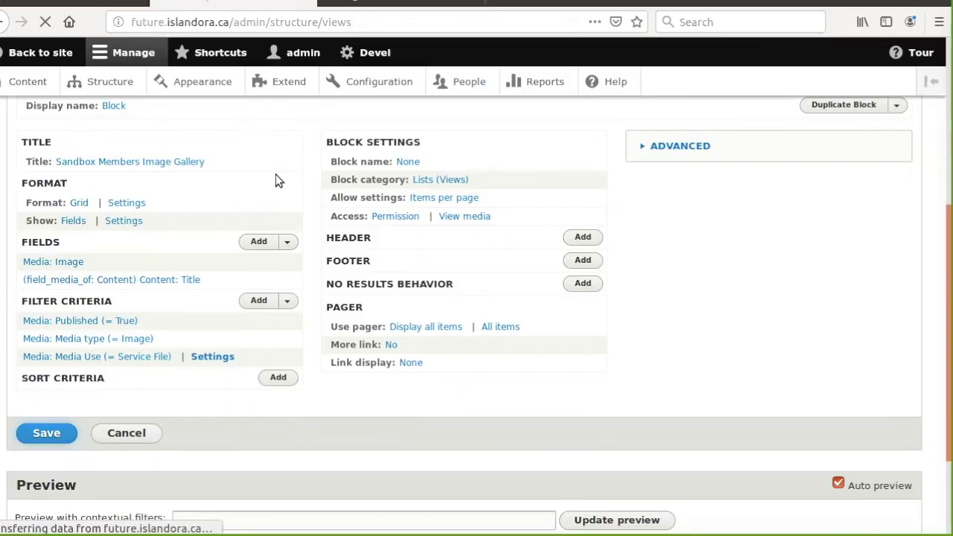
Step: Open the Cat Pictures collection from the site's content list and check the title links under its gallery images
scroll(197, 284, "down", 5)
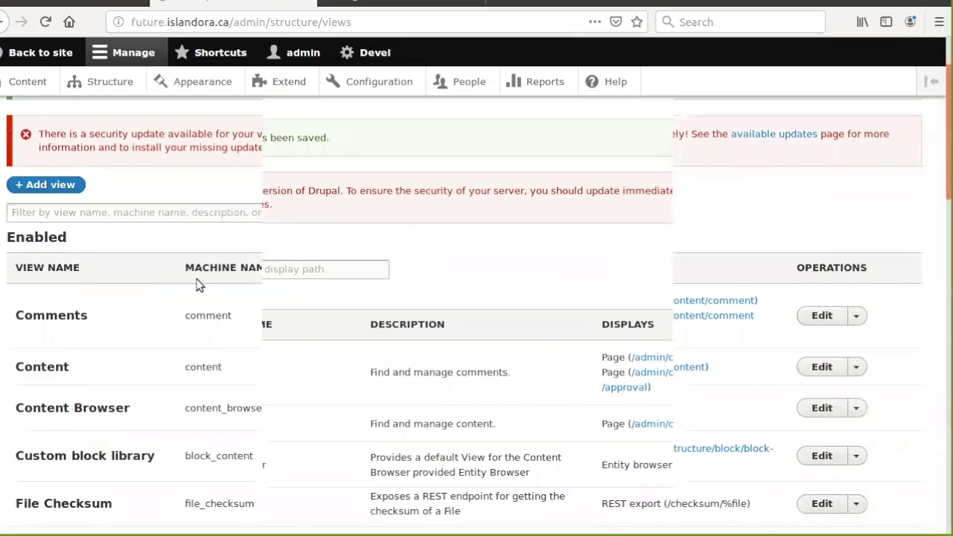
scroll(197, 285, "up", 5)
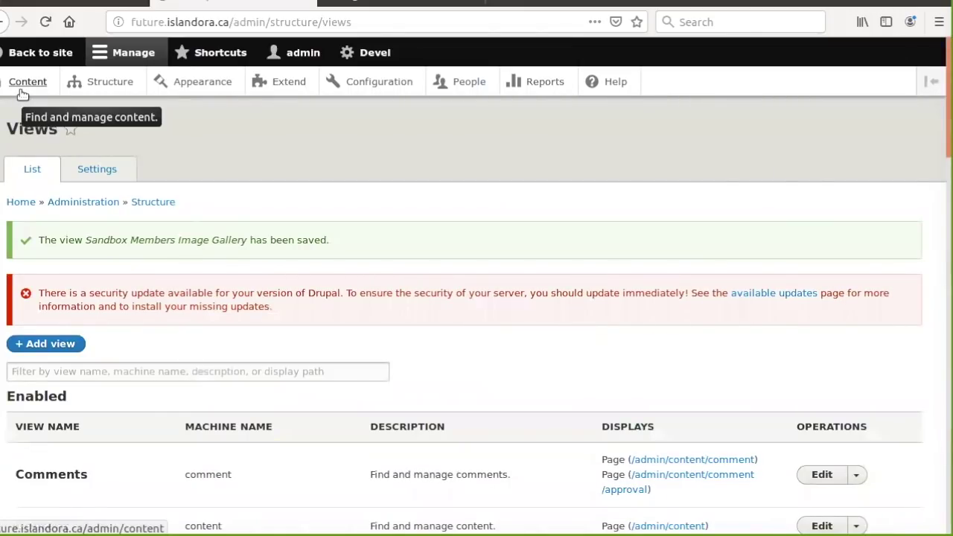
left_click(22, 91)
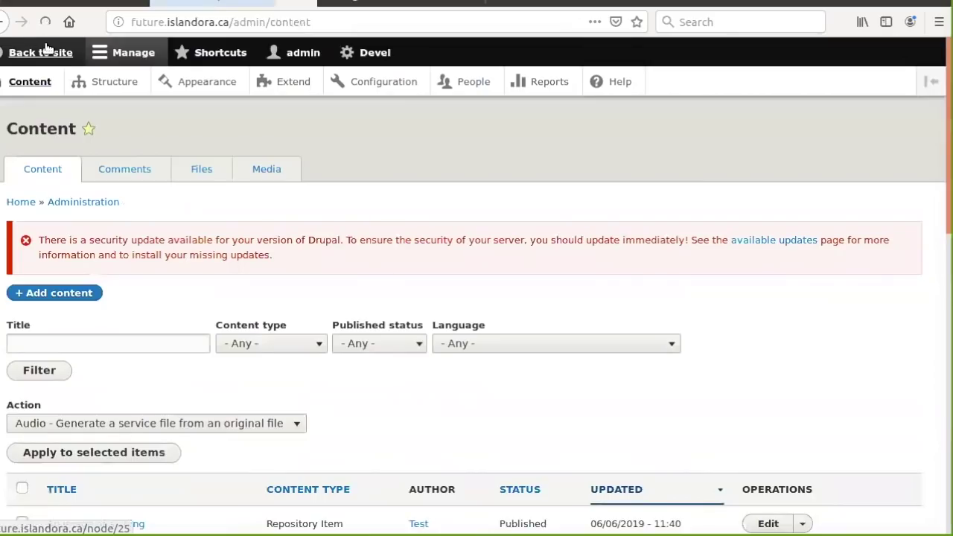
left_click(46, 51)
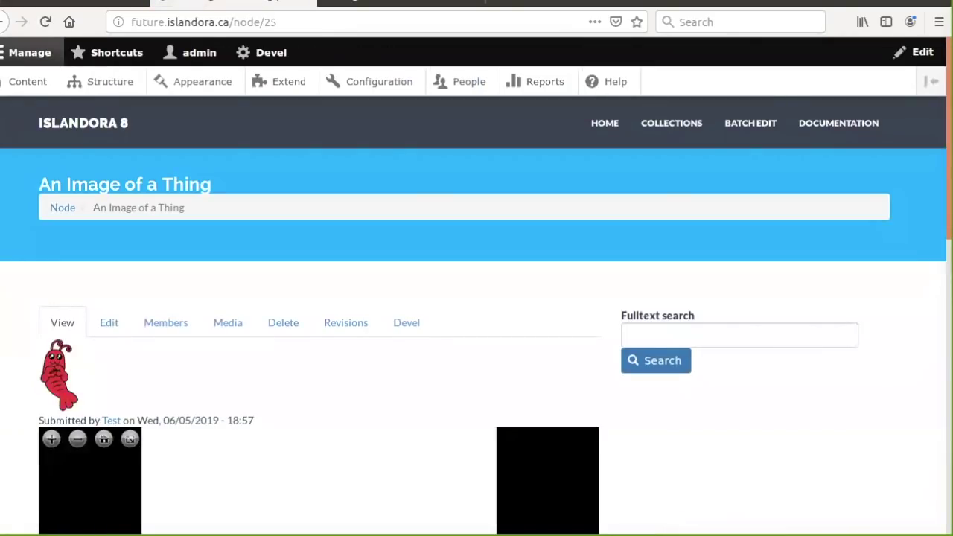
left_click(22, 86)
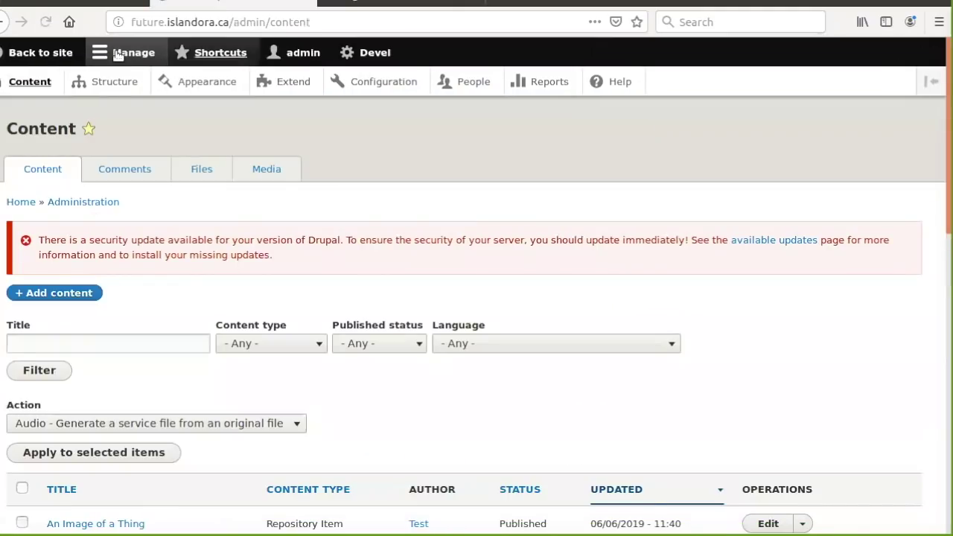
scroll(123, 287, "down", 5)
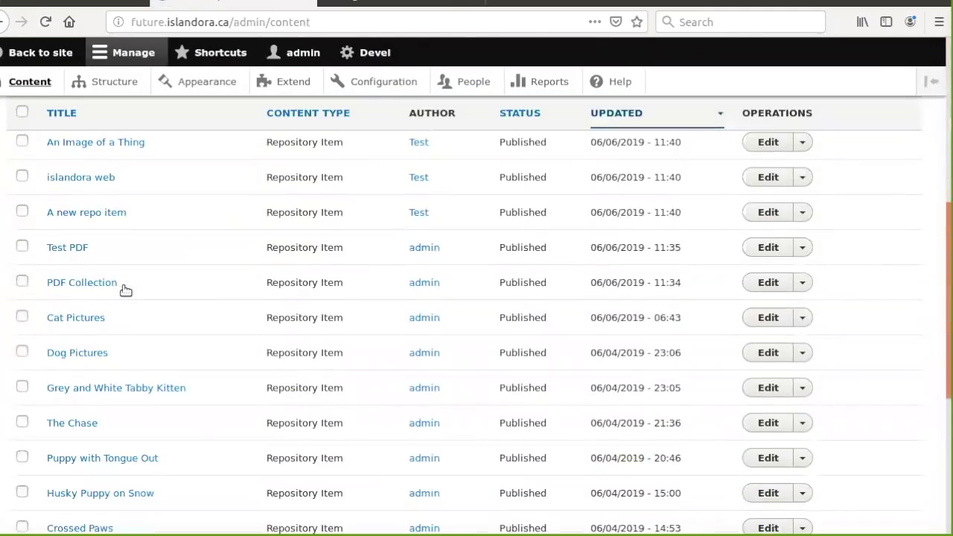
scroll(124, 289, "down", 1)
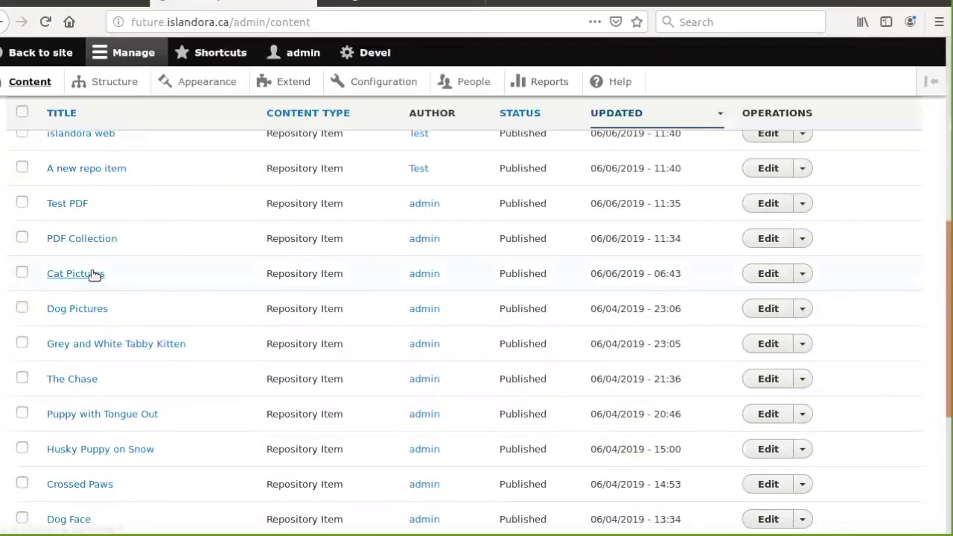
left_click(94, 275)
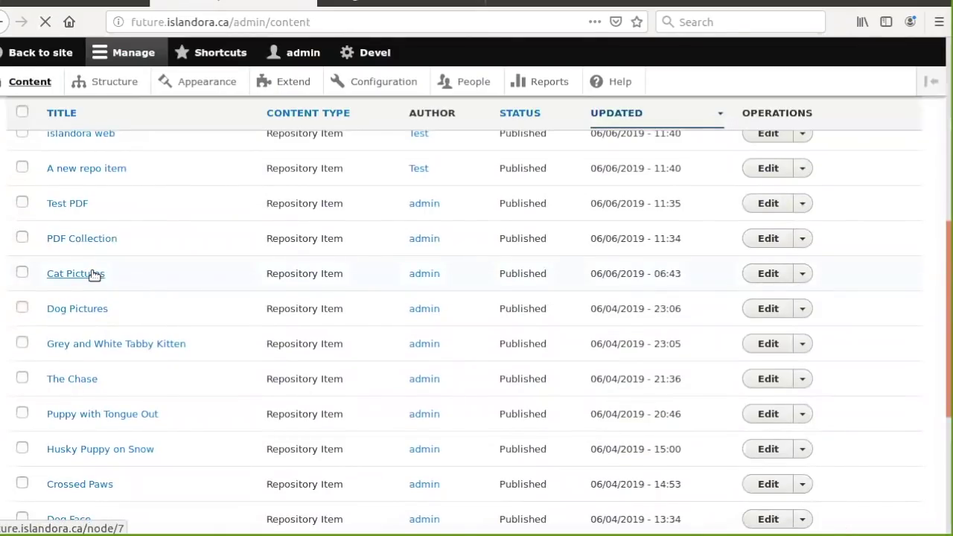
scroll(139, 239, "down", 7)
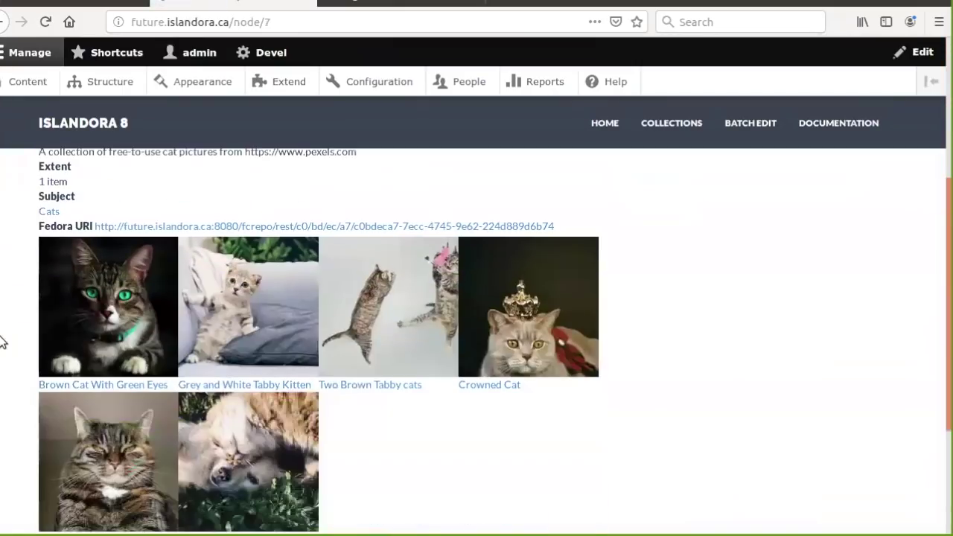
scroll(139, 238, "down", 2)
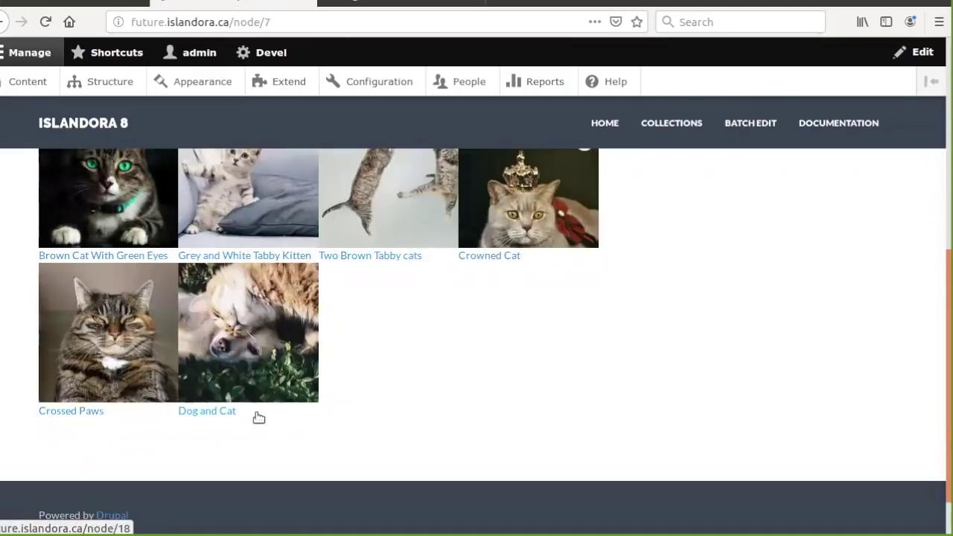
scroll(625, 347, "up", 3)
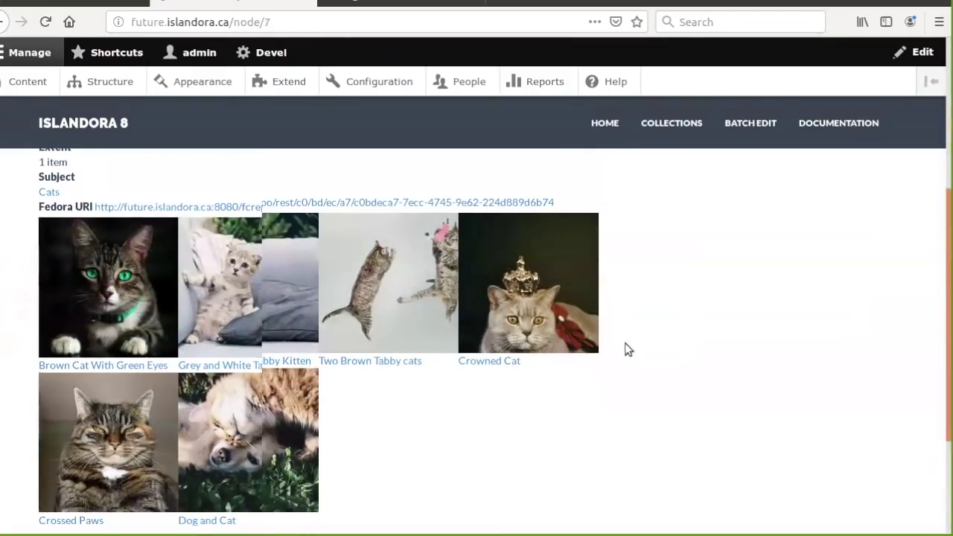
scroll(628, 349, "down", 1)
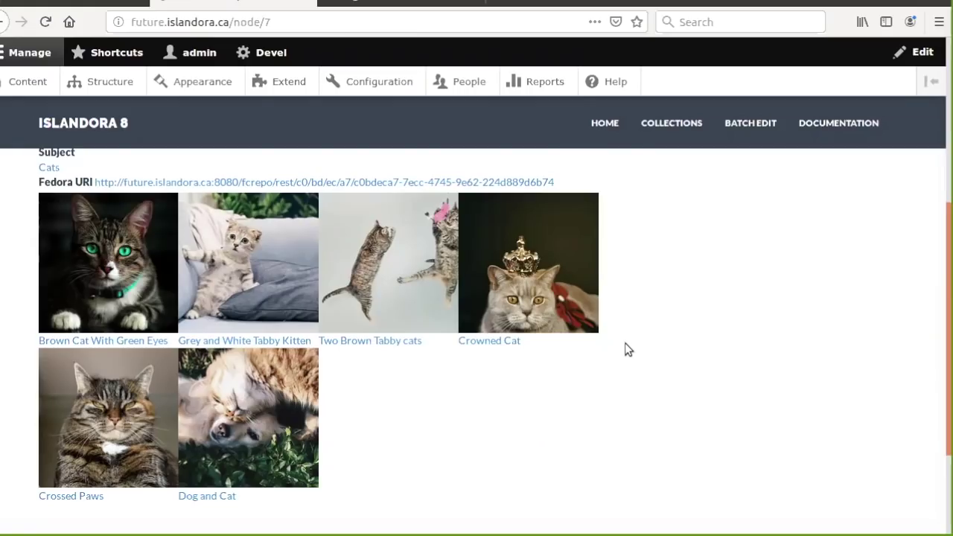
Step: Open Brown Cat With Green Eyes from the Cat Pictures gallery and examine its image and the metadata below it
left_click(117, 238)
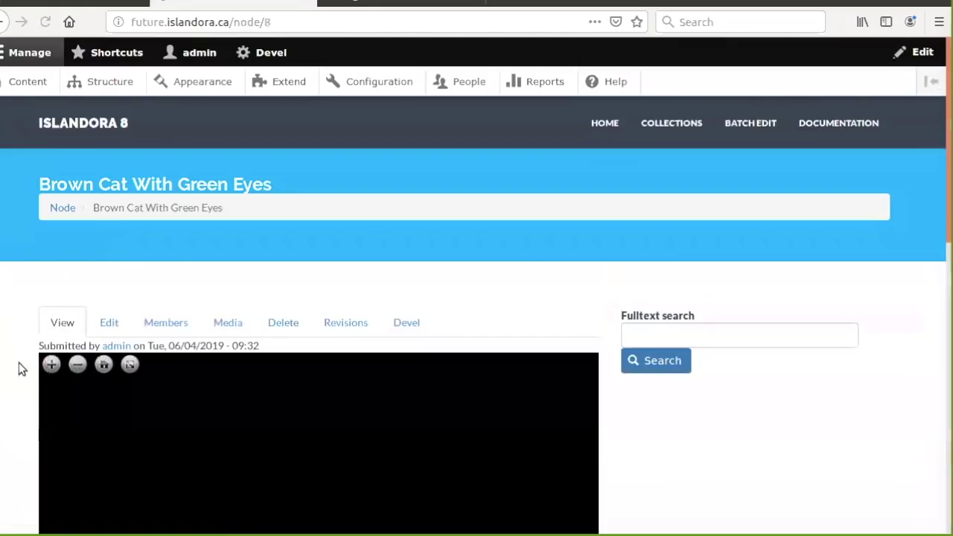
scroll(8, 367, "down", 10)
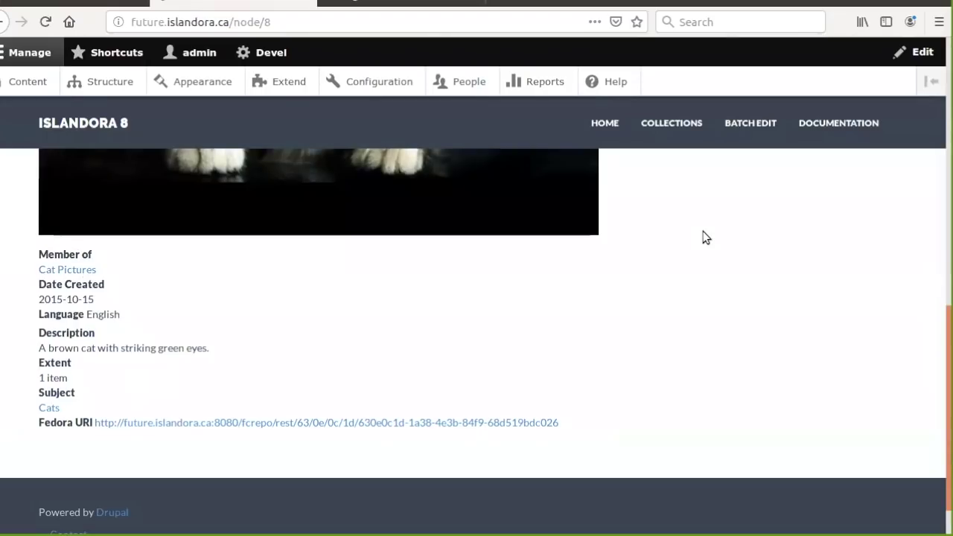
scroll(703, 231, "up", 5)
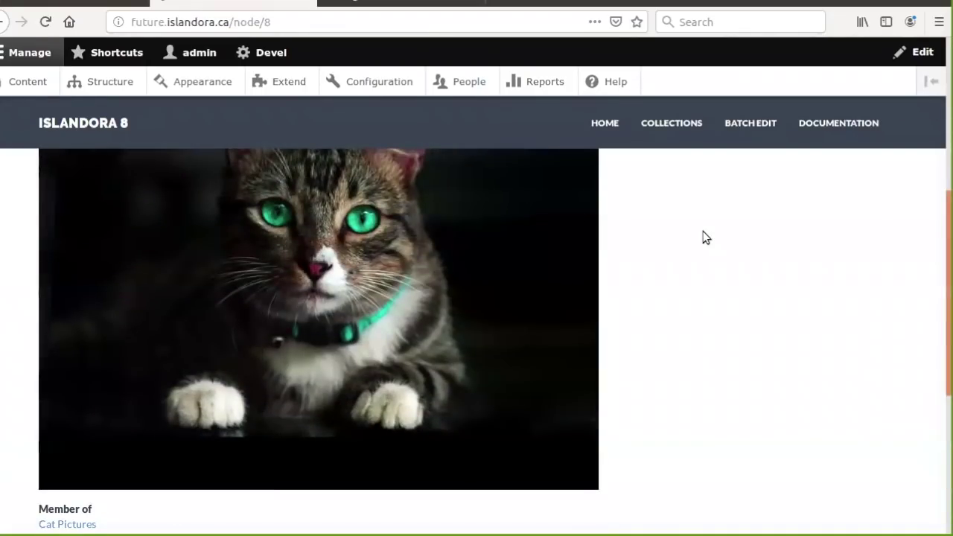
scroll(703, 230, "up", 5)
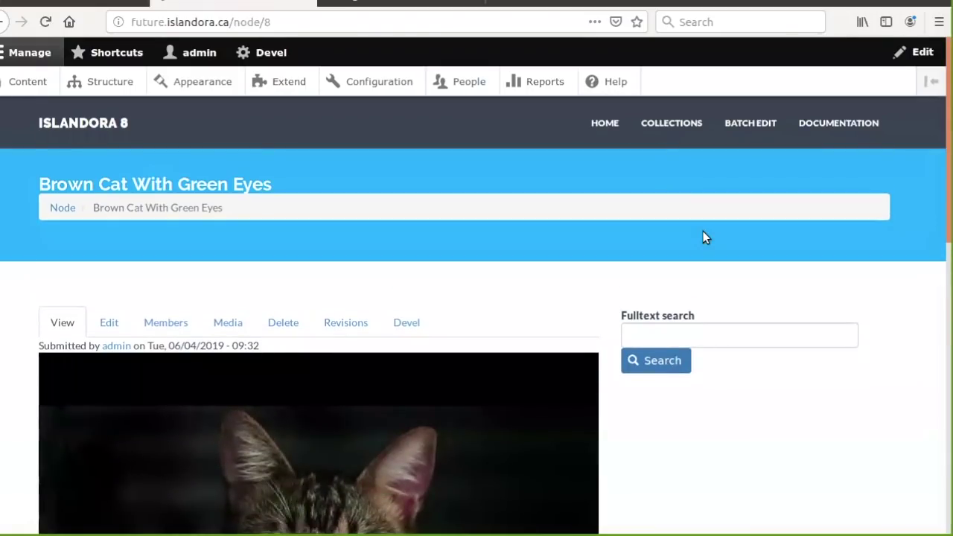
scroll(704, 237, "down", 5)
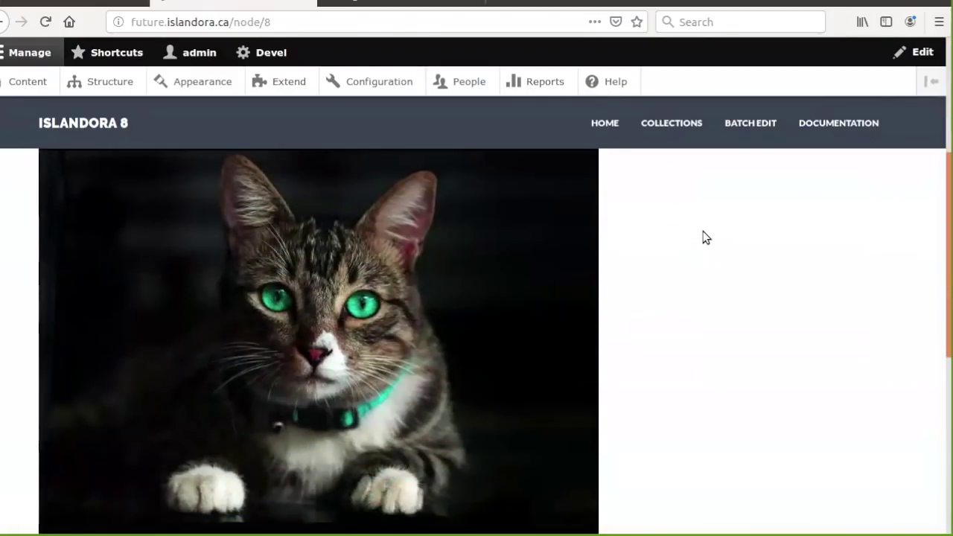
scroll(705, 237, "down", 1)
scroll(705, 237, "down", 2)
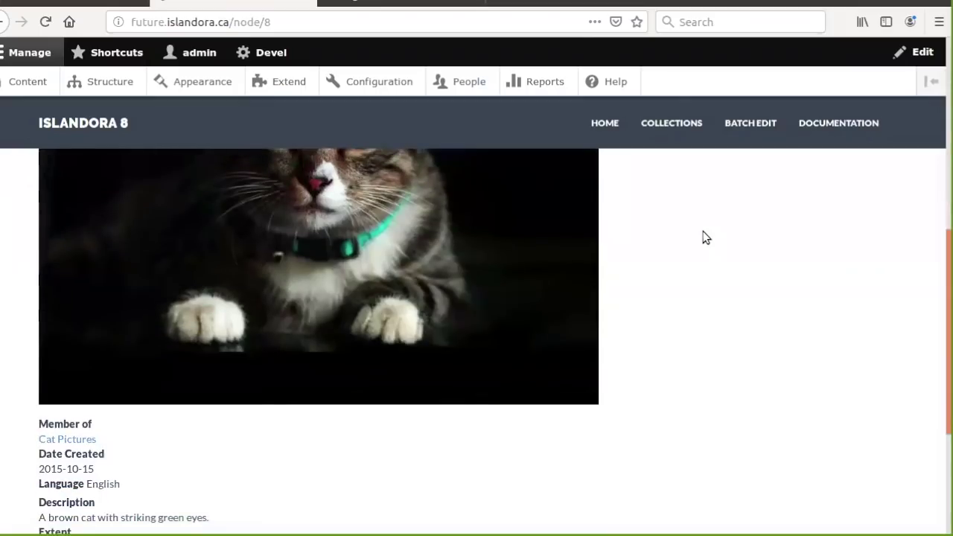
Step: Examine the remaining metadata of Brown Cat With Green Eyes down to the Fedora URI, and return to the page heading
scroll(704, 237, "down", 4)
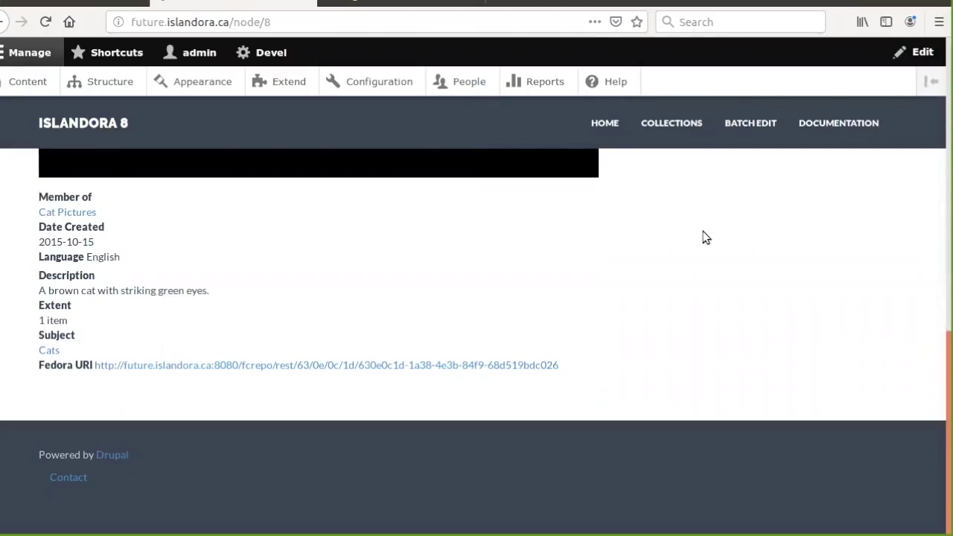
scroll(703, 231, "up", 10)
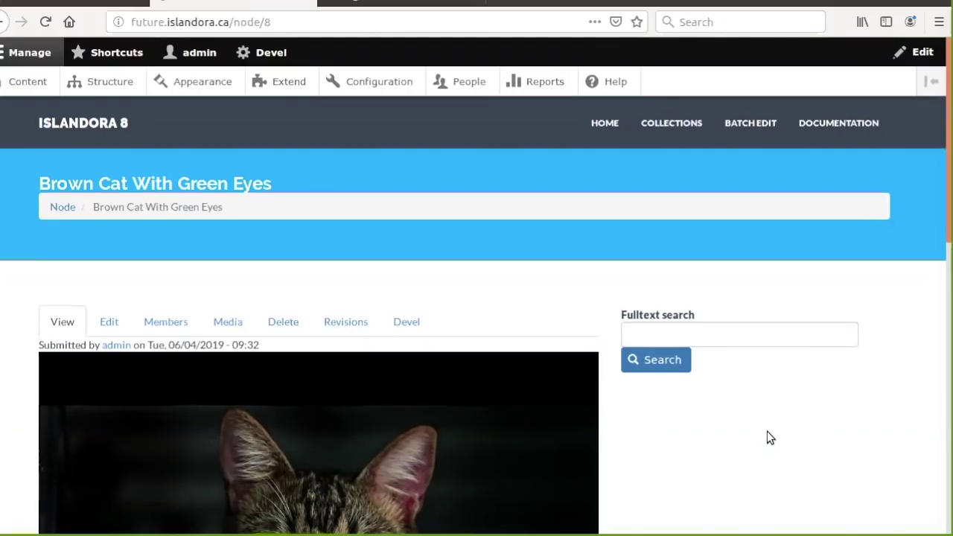
scroll(766, 431, "down", 4)
scroll(767, 431, "up", 4)
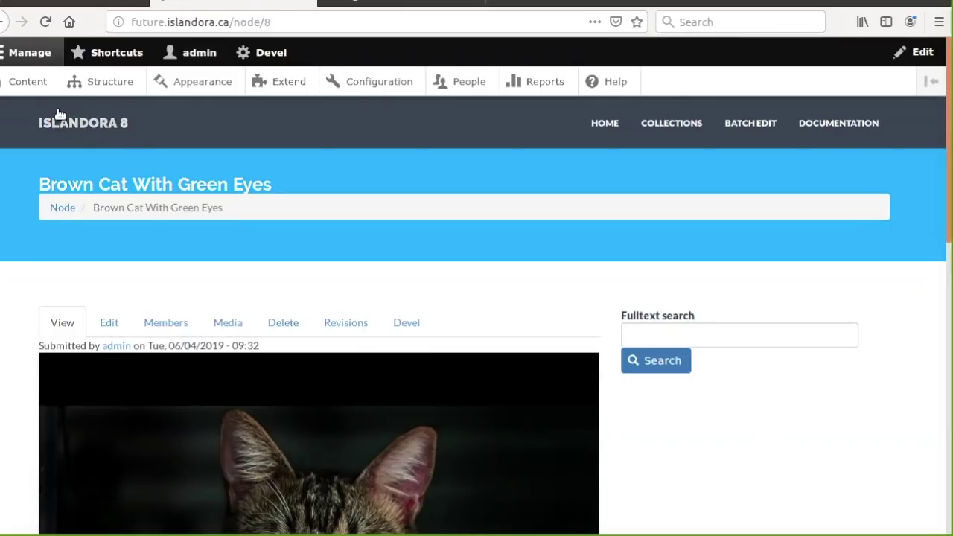
Step: Open the Image media type from the site structure and review its list of fields
left_click(81, 86)
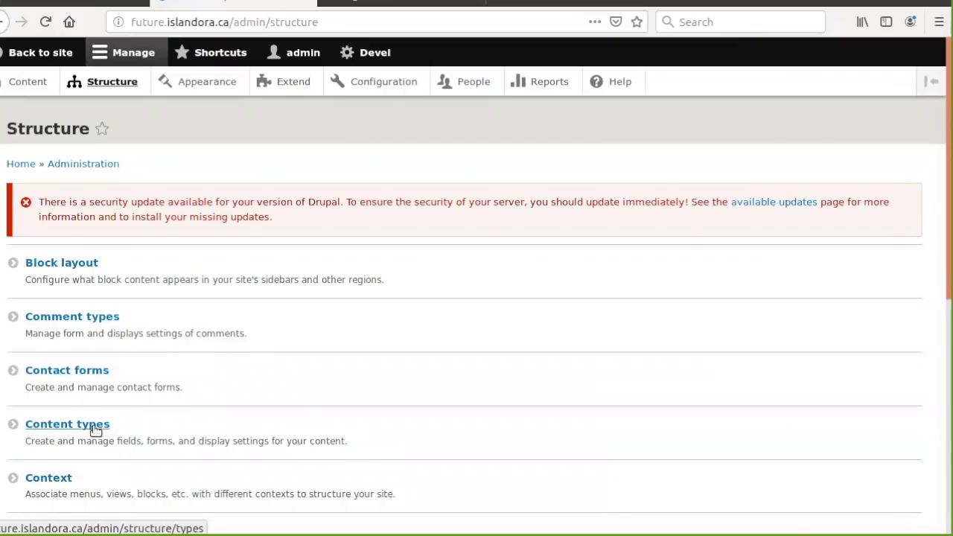
scroll(95, 430, "down", 3)
scroll(96, 431, "down", 3)
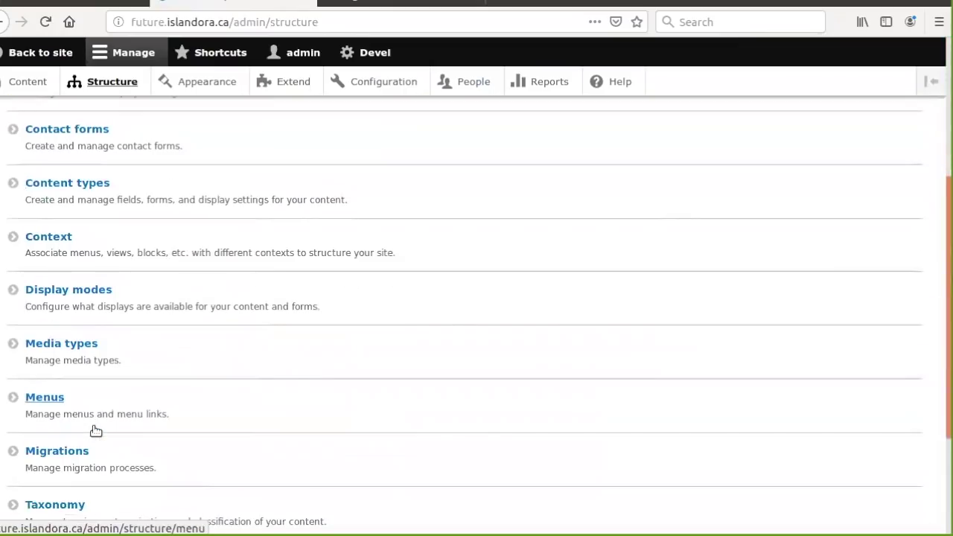
left_click(80, 251)
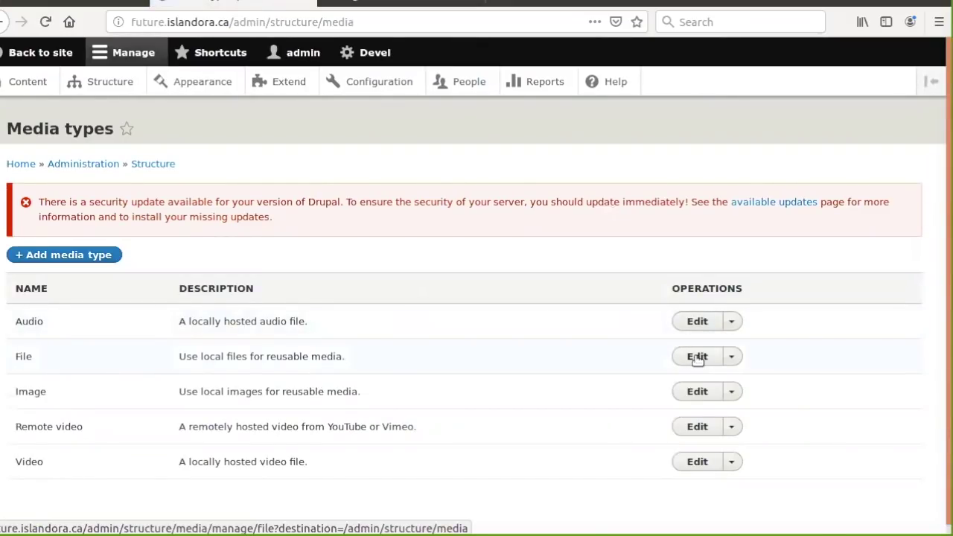
left_click(698, 394)
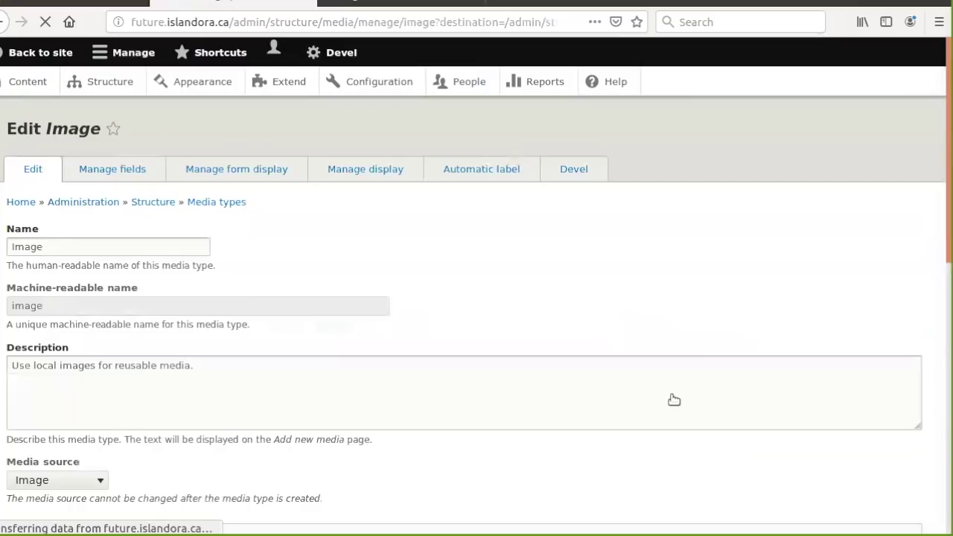
left_click(121, 176)
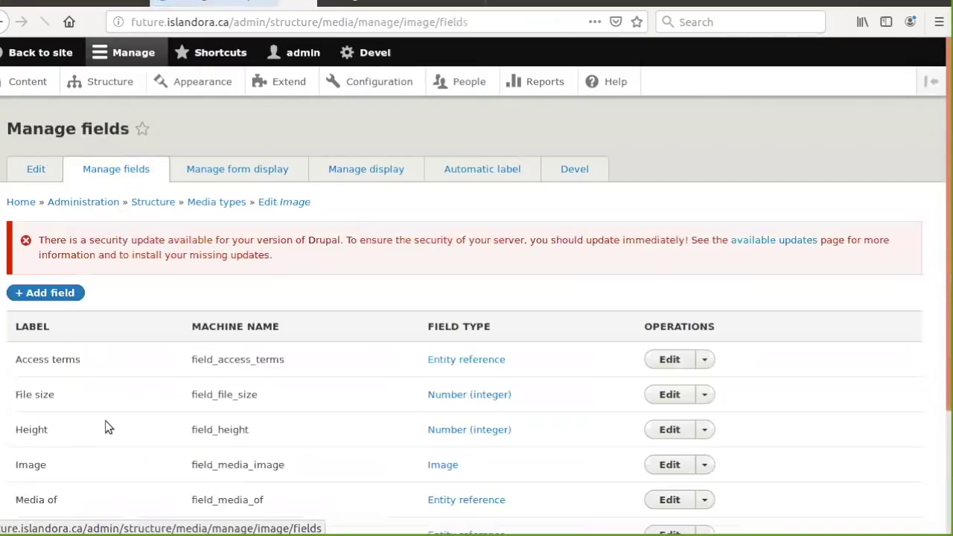
scroll(105, 421, "down", 4)
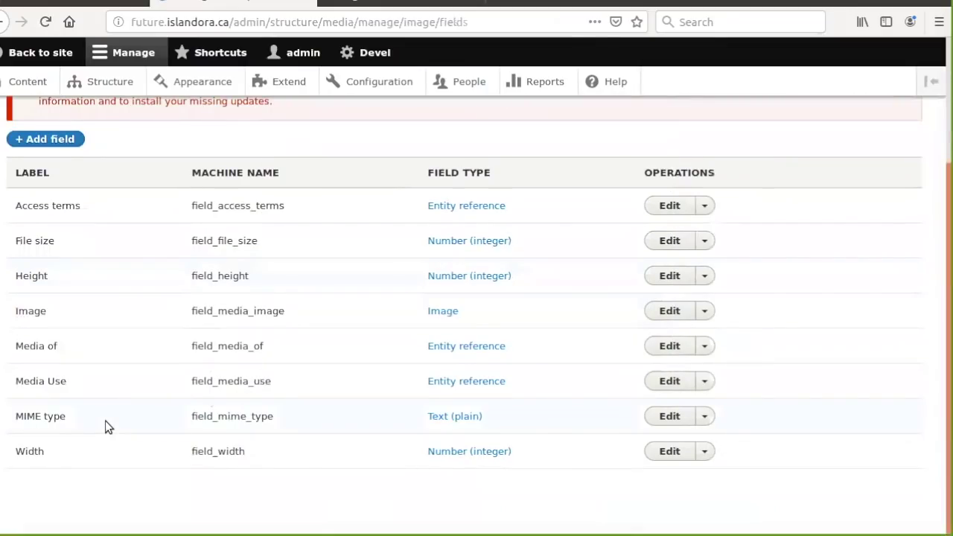
Step: Open the Image field of the Image media type and display its upload destination in the field settings
left_click(668, 311)
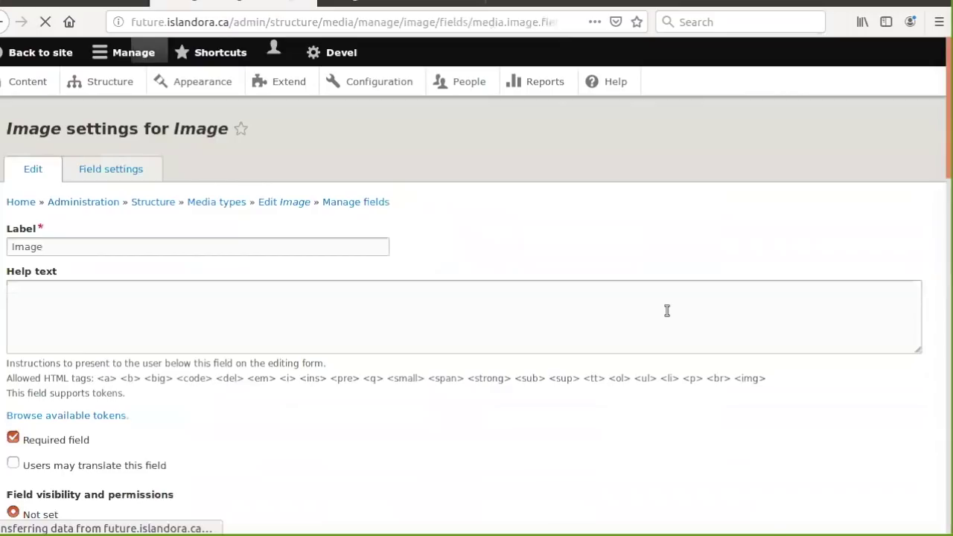
left_click(108, 169)
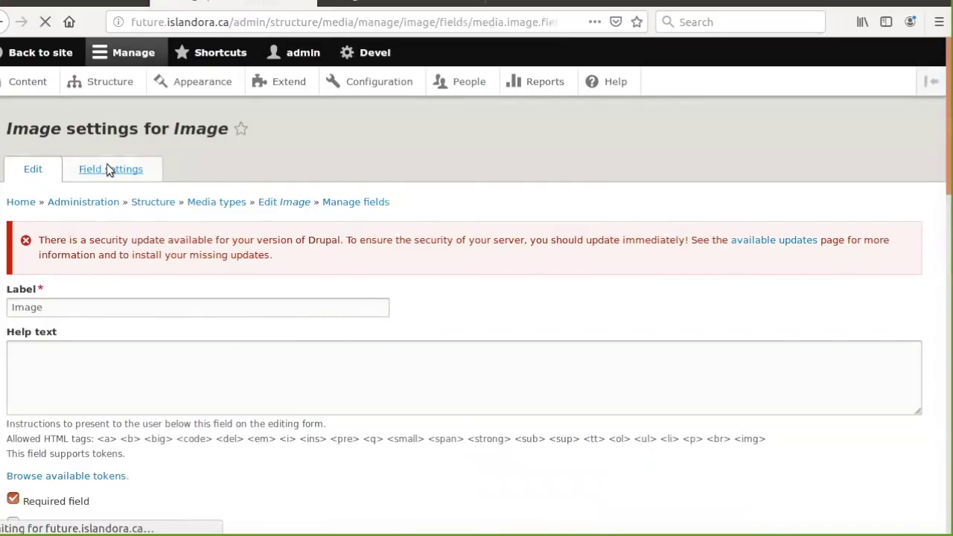
scroll(228, 349, "down", 2)
scroll(228, 349, "down", 5)
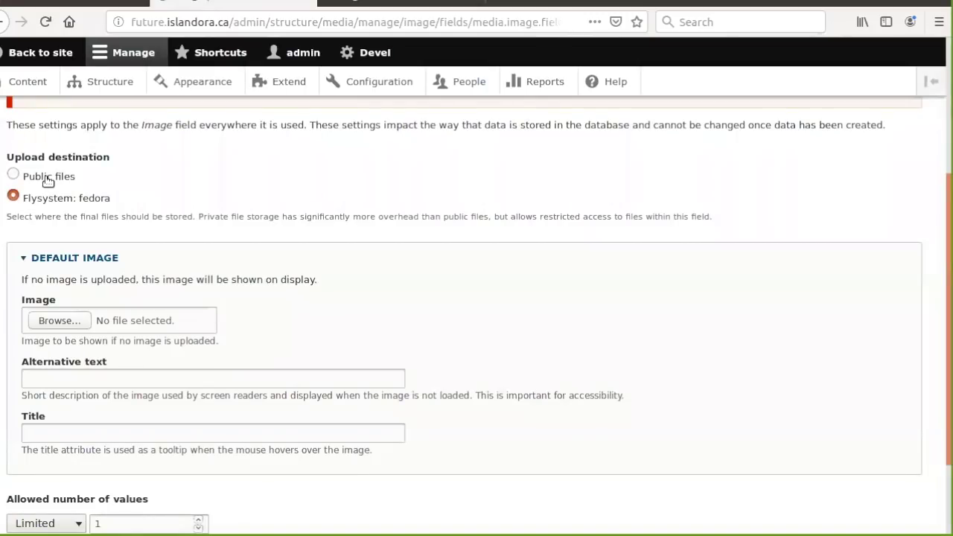
Step: Switch the Image field's upload destination to Public files and back to Flysystem: fedora without saving
left_click(47, 178)
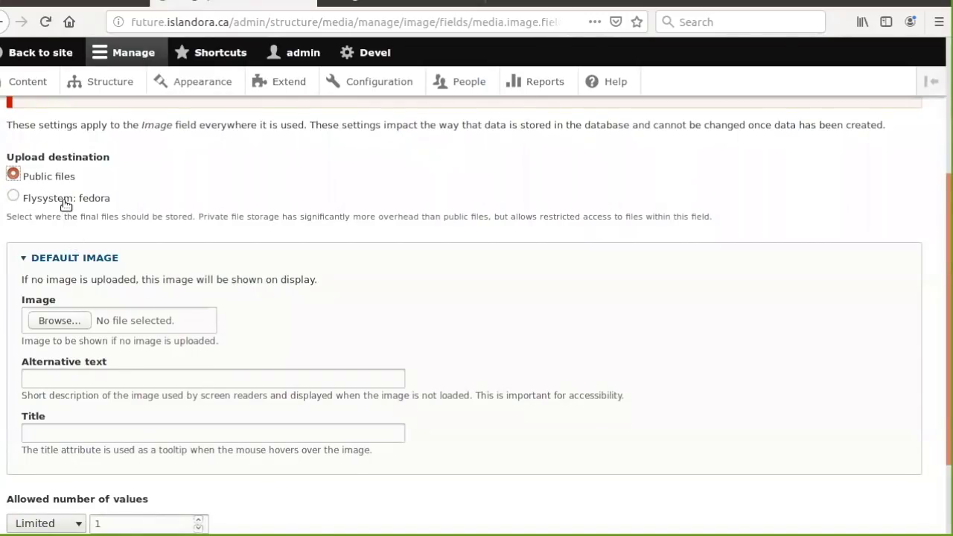
left_click(65, 201)
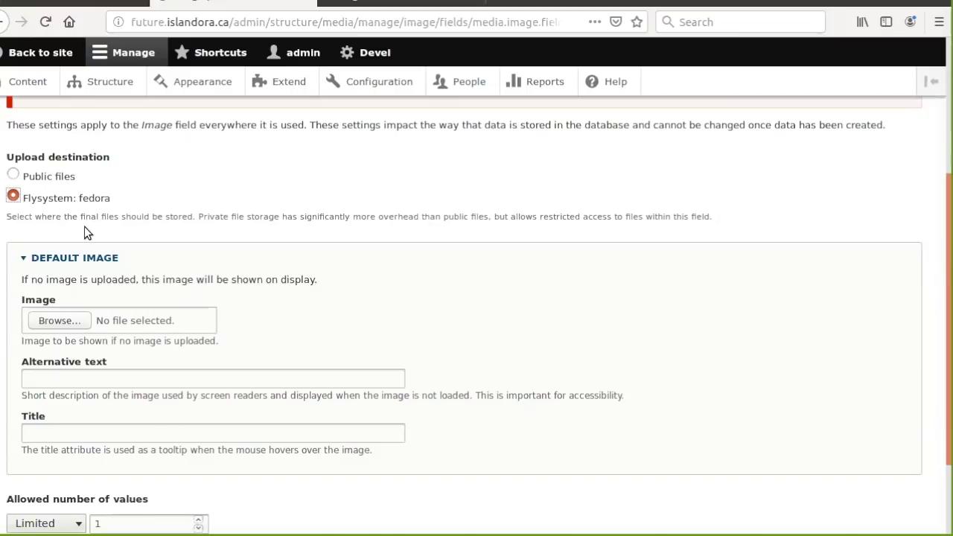
scroll(84, 226, "up", 5)
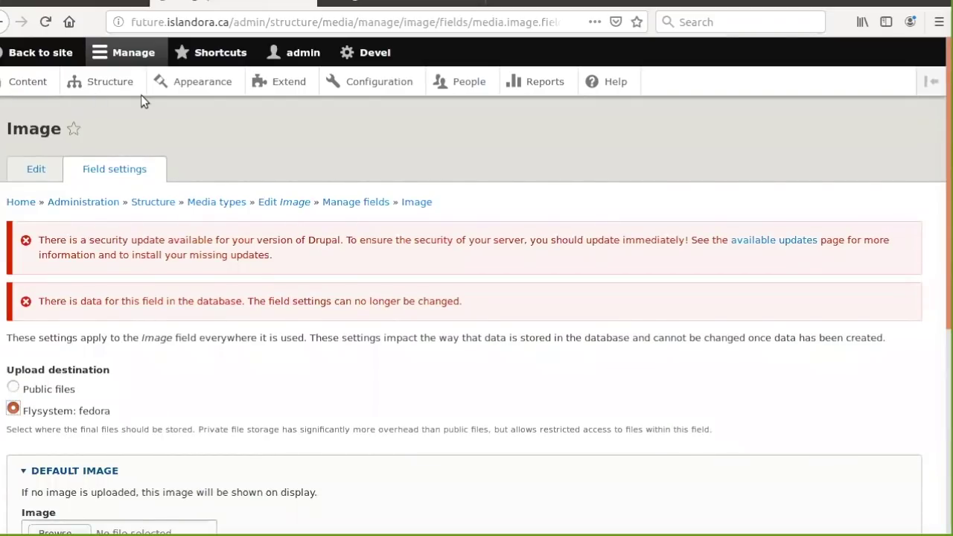
Step: Go to the system's Actions configuration and open "Image - Generate a service file from an original file" for configuring
left_click(377, 83)
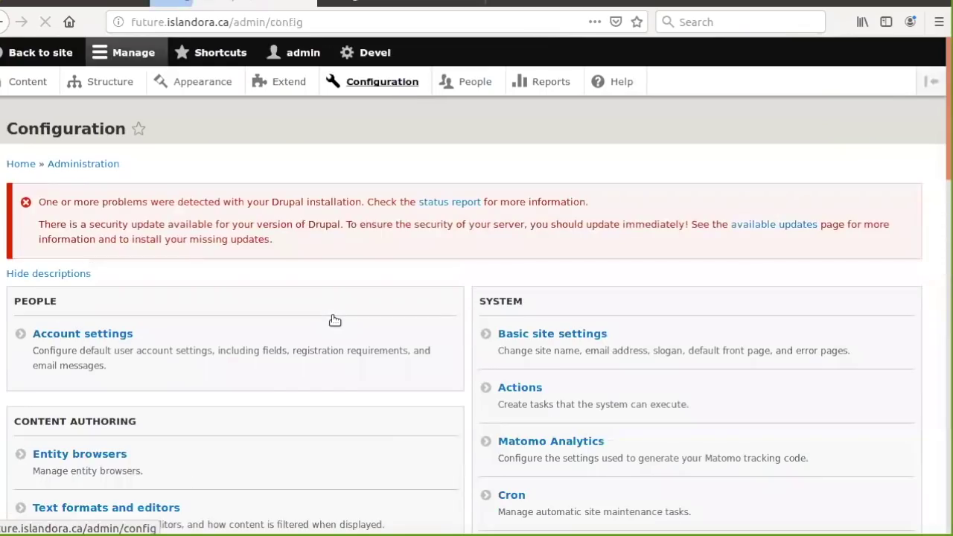
scroll(334, 319, "down", 3)
left_click(524, 265)
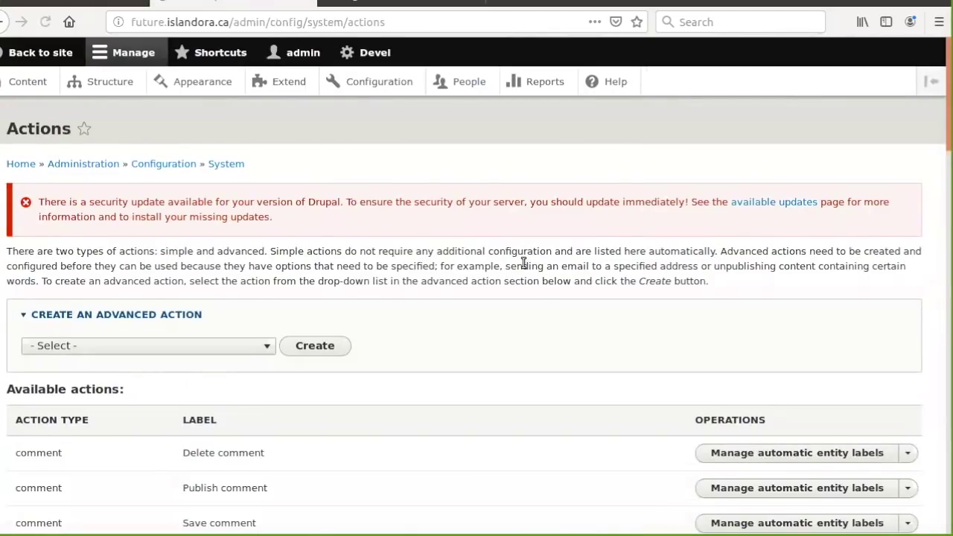
scroll(339, 395, "down", 5)
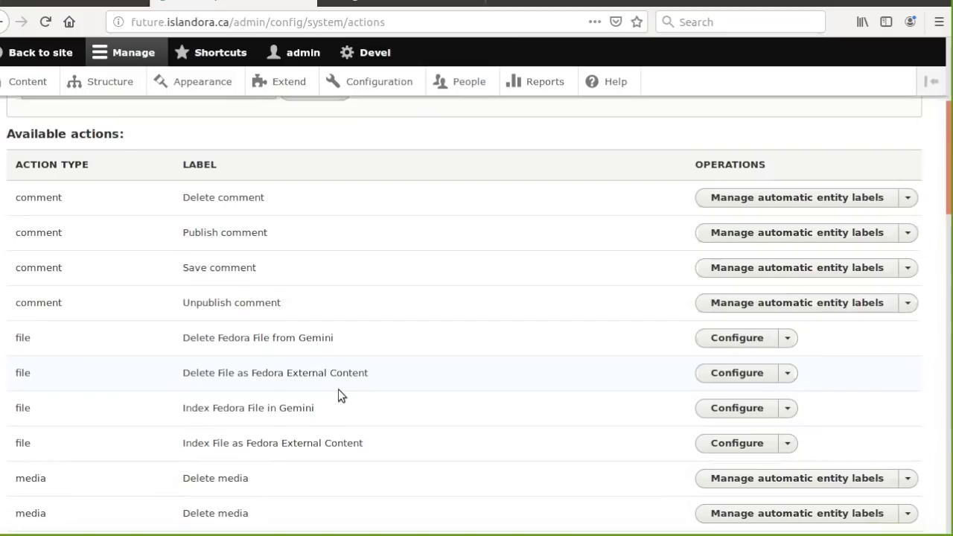
scroll(338, 389, "down", 3)
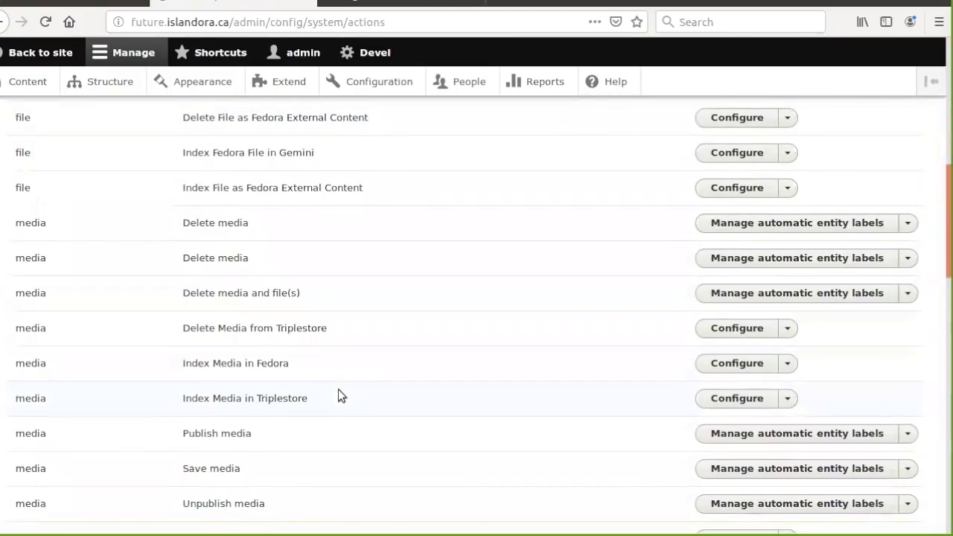
scroll(338, 389, "down", 6)
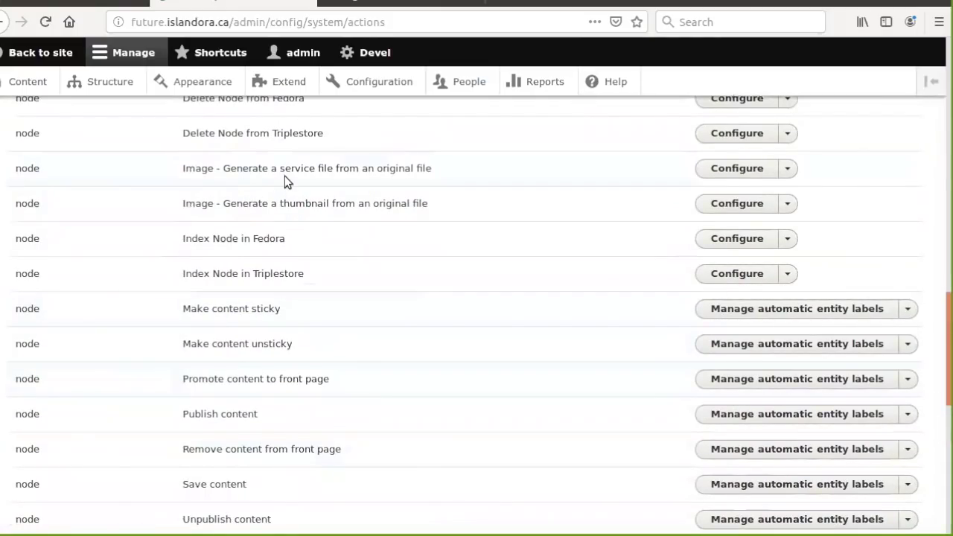
left_click(741, 169)
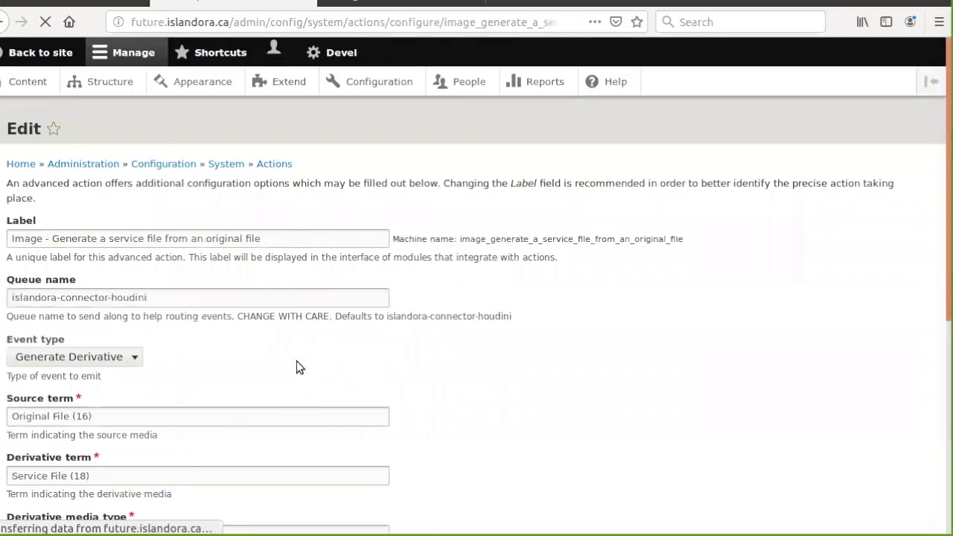
Step: Examine the derivative action's settings and its available file system options, leaving the file system on public
scroll(296, 361, "down", 4)
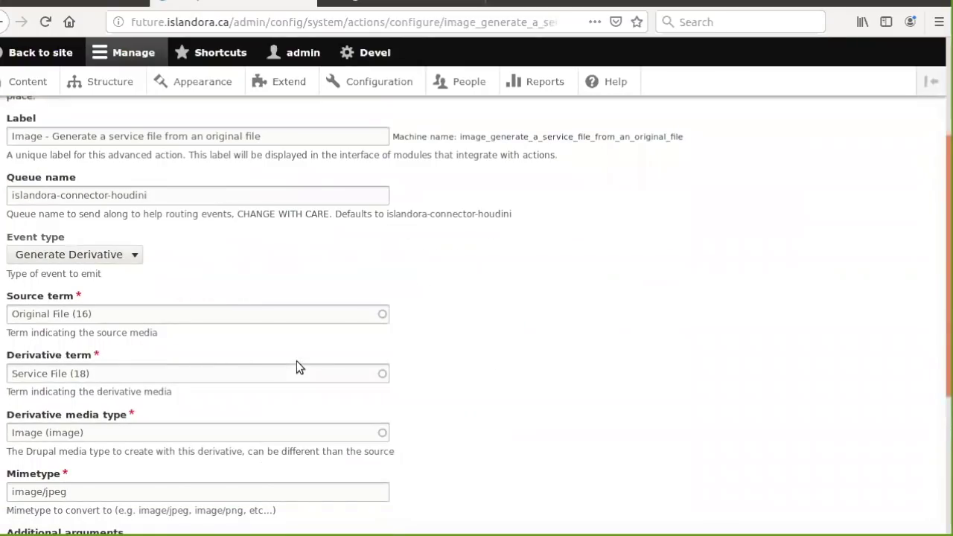
scroll(297, 367, "down", 5)
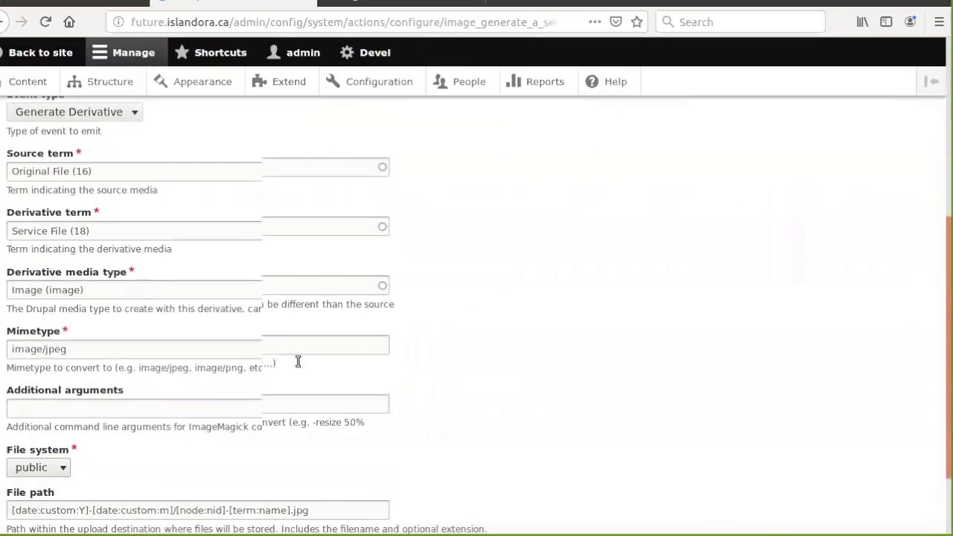
left_click(56, 370)
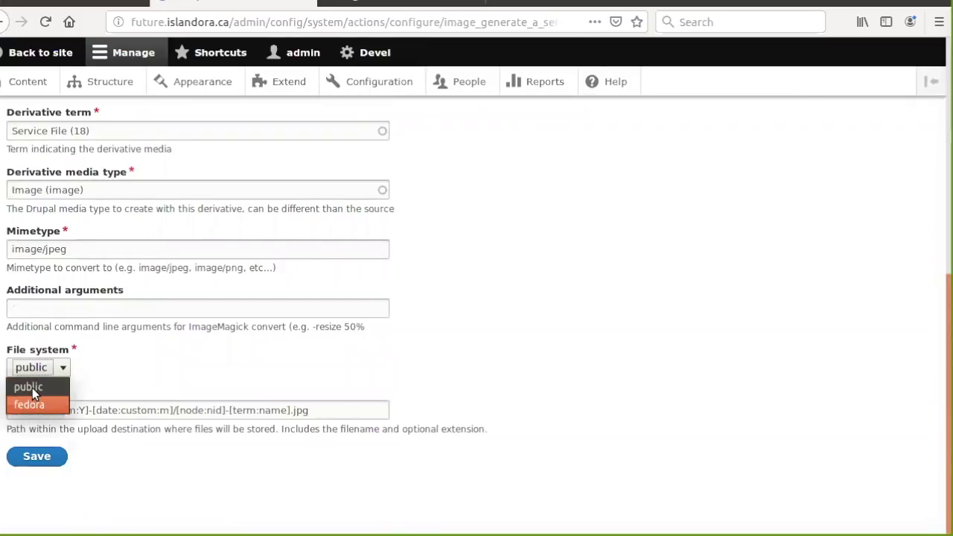
left_click(65, 370)
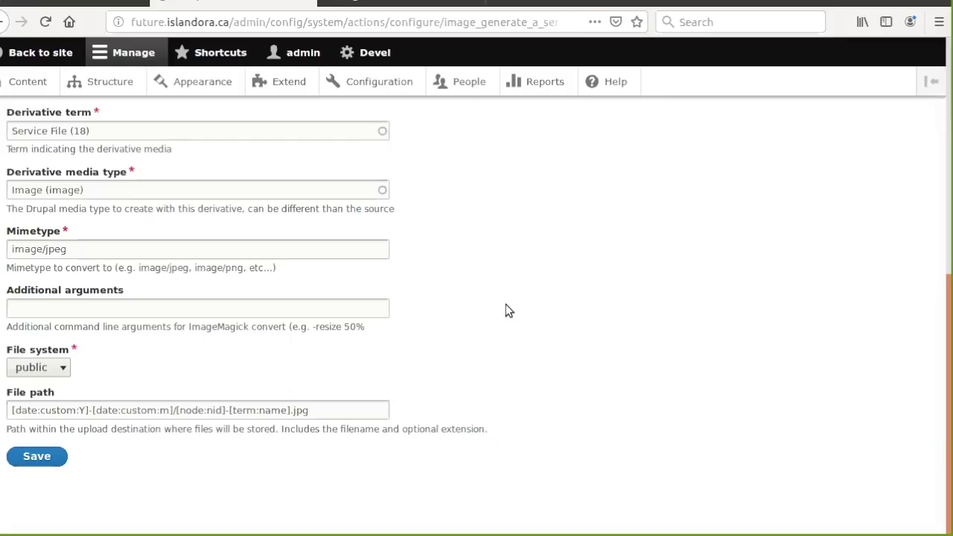
scroll(506, 303, "up", 5)
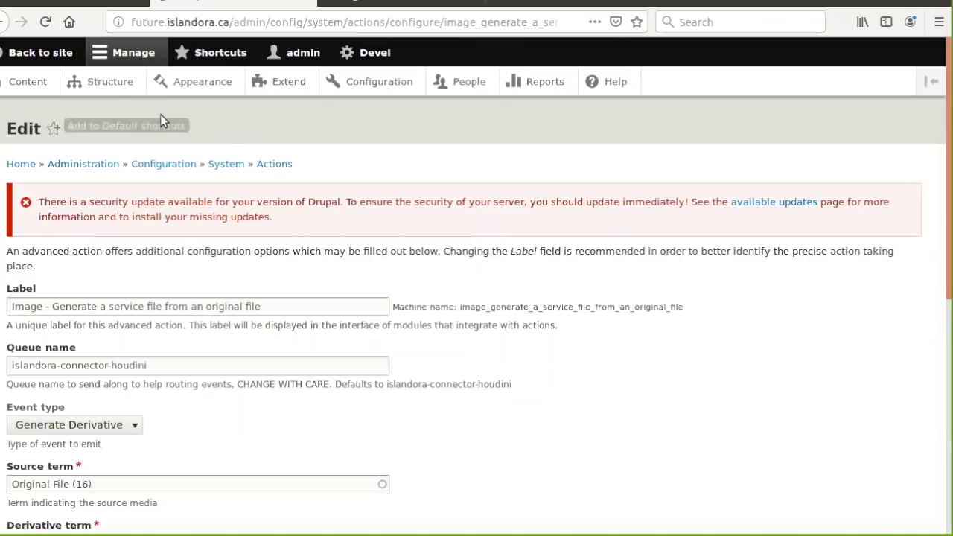
Step: Open the site's module list and look through its categories down to the Solr modules in the Search section
left_click(276, 88)
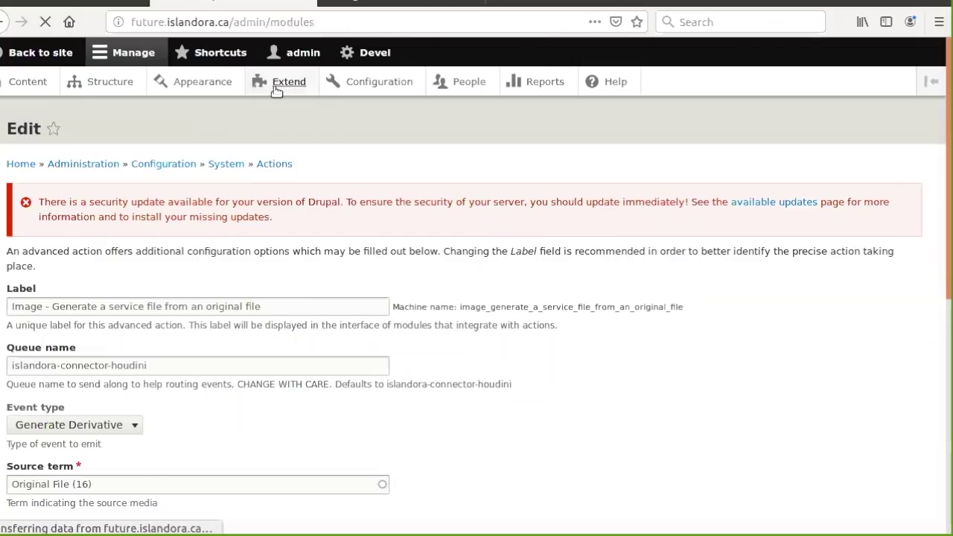
scroll(172, 327, "down", 5)
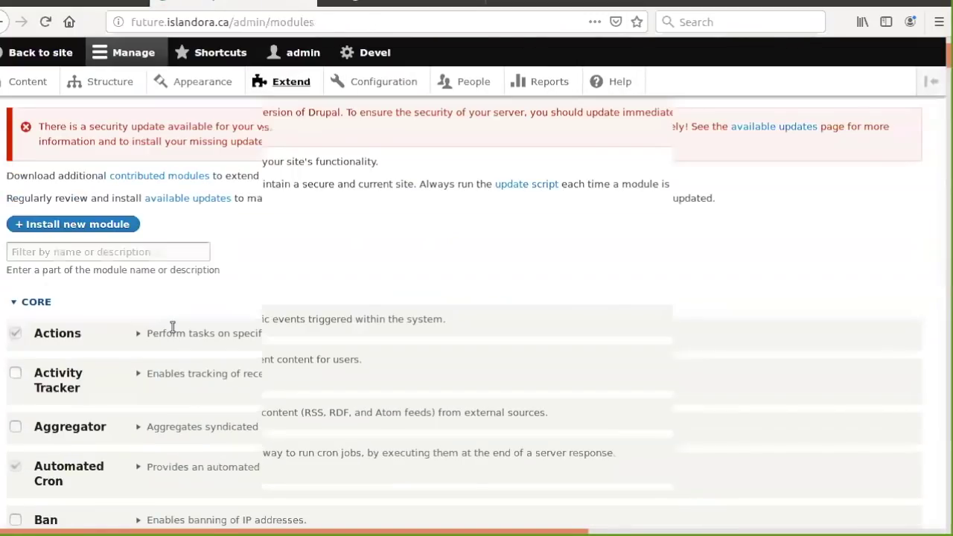
scroll(188, 311, "down", 10)
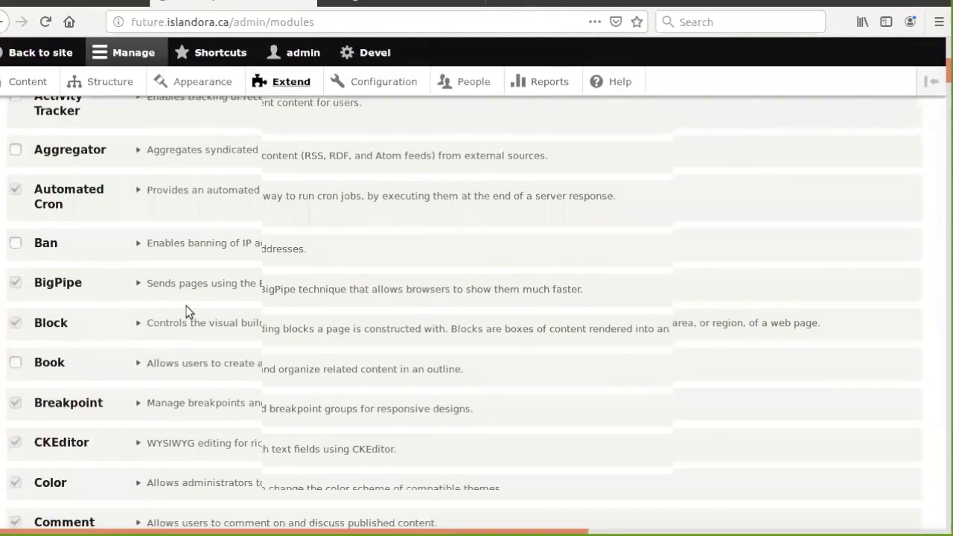
scroll(189, 311, "down", 4)
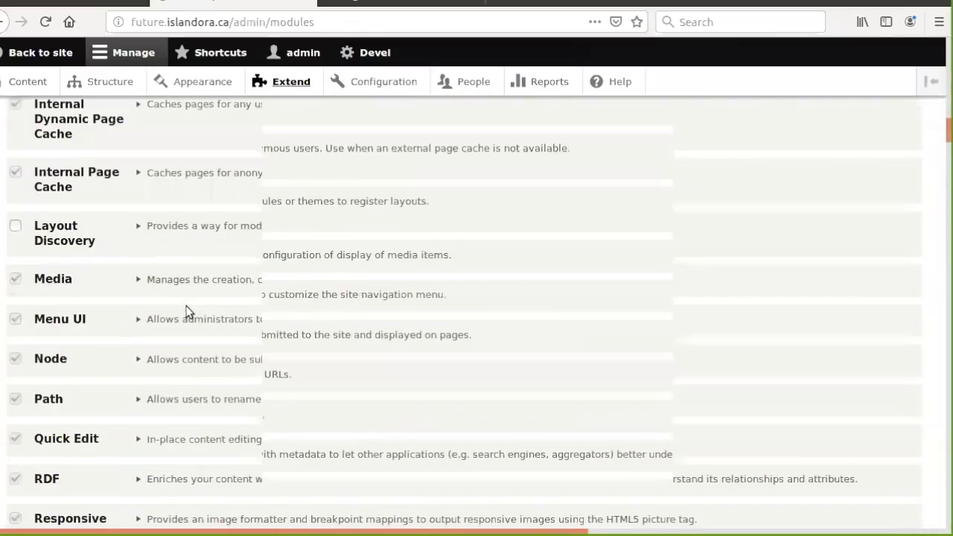
scroll(188, 311, "down", 12)
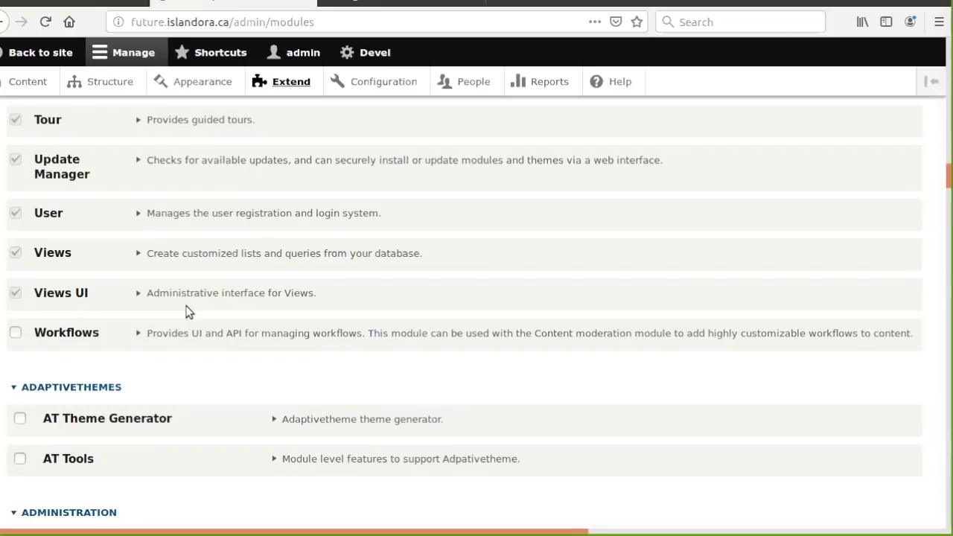
scroll(188, 311, "down", 8)
scroll(188, 309, "down", 7)
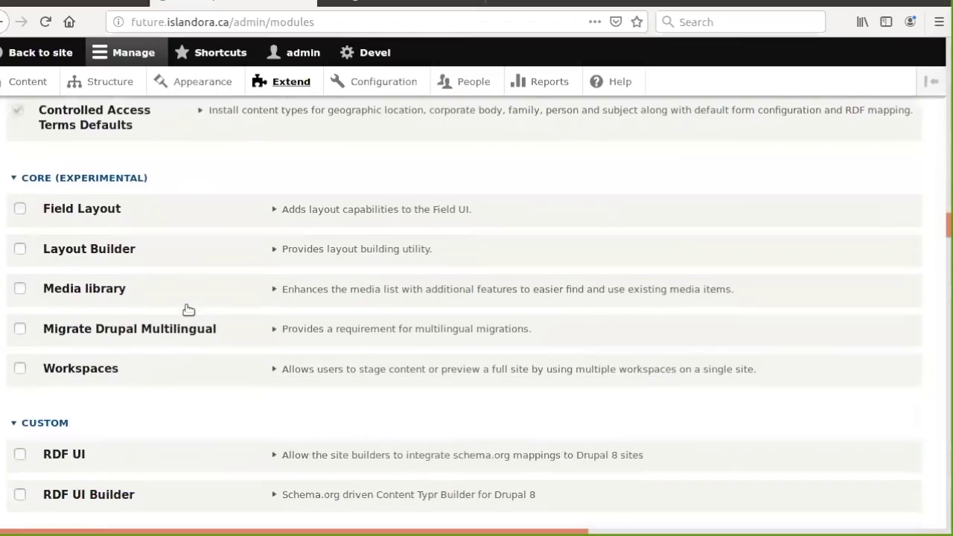
scroll(188, 310, "down", 8)
scroll(188, 311, "down", 10)
scroll(188, 312, "down", 10)
scroll(189, 306, "down", 10)
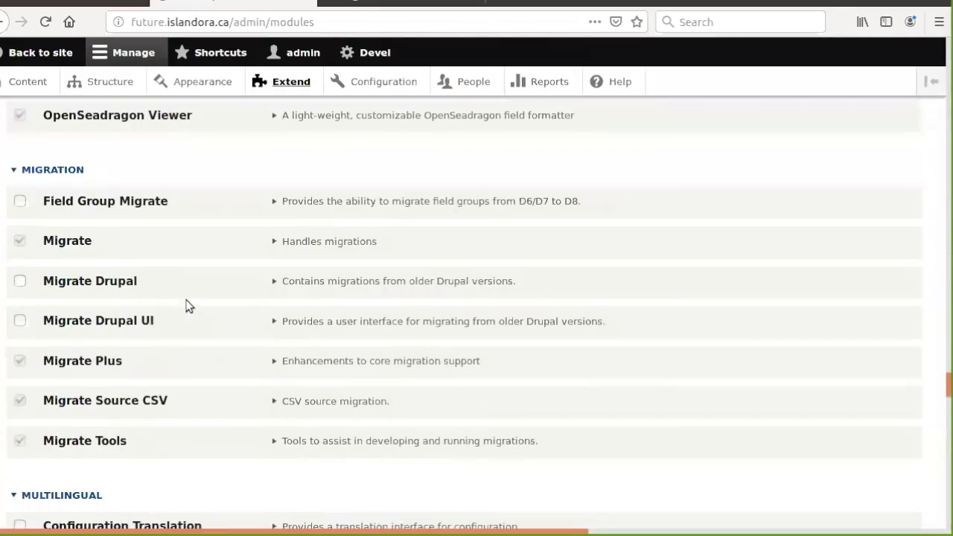
scroll(188, 306, "down", 7)
scroll(188, 305, "down", 8)
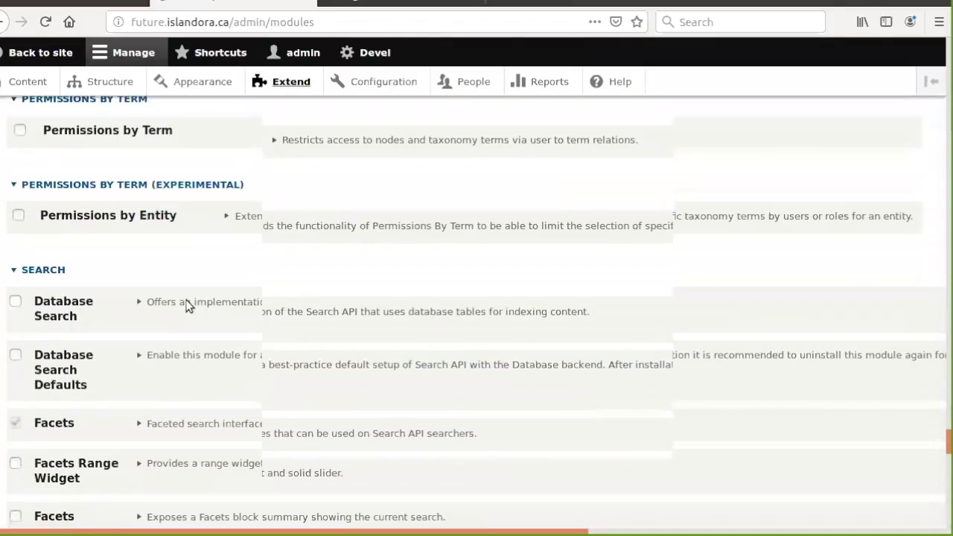
scroll(189, 305, "down", 3)
scroll(189, 306, "down", 6)
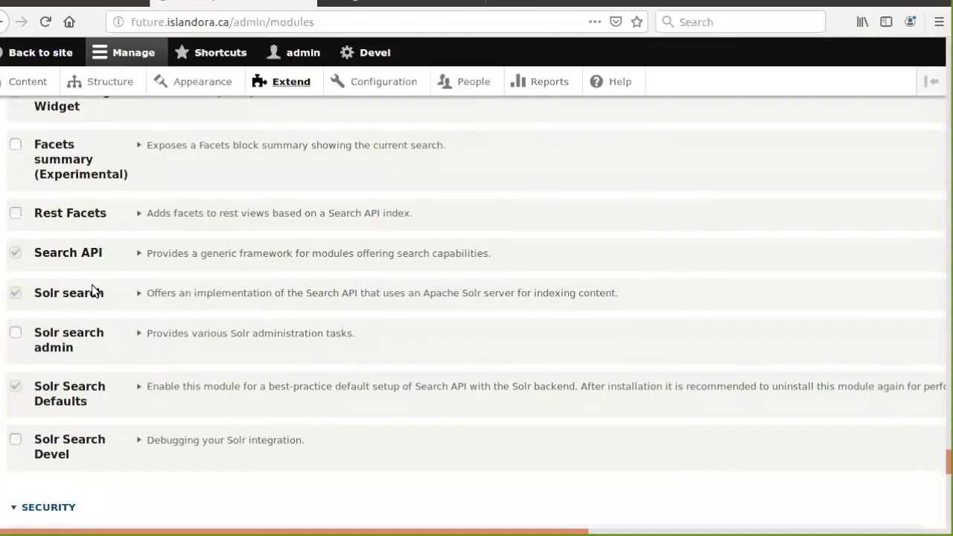
Step: Expand the Solr search module's details and examine its version, requirements and dependent modules alongside the neighbouring Search modules
left_click(199, 295)
scroll(144, 371, "down", 2)
scroll(144, 370, "down", 3)
scroll(144, 371, "up", 1)
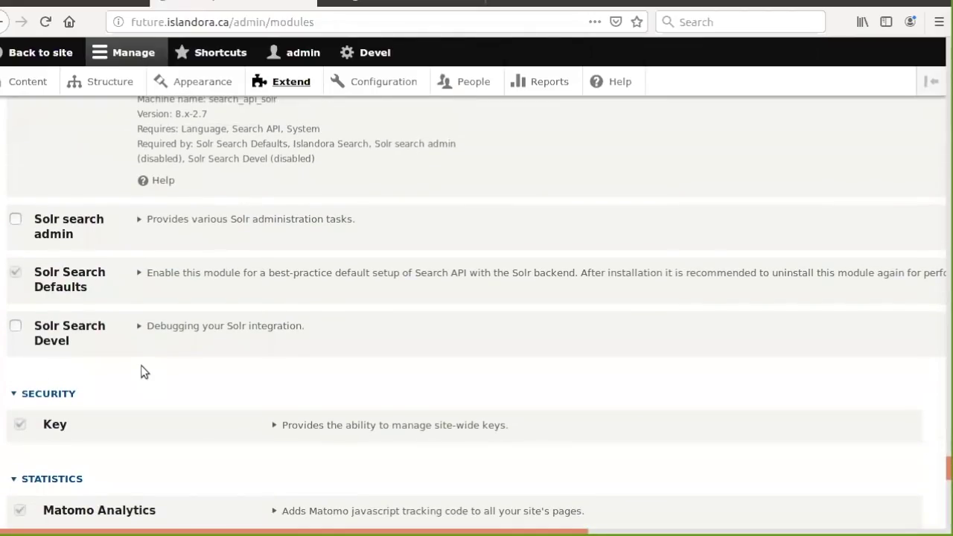
scroll(153, 428, "up", 4)
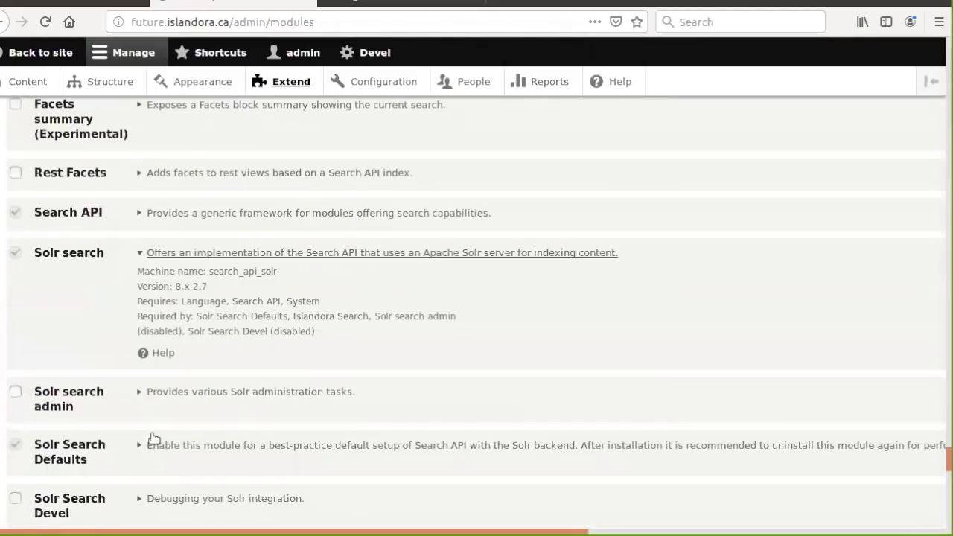
scroll(153, 438, "up", 2)
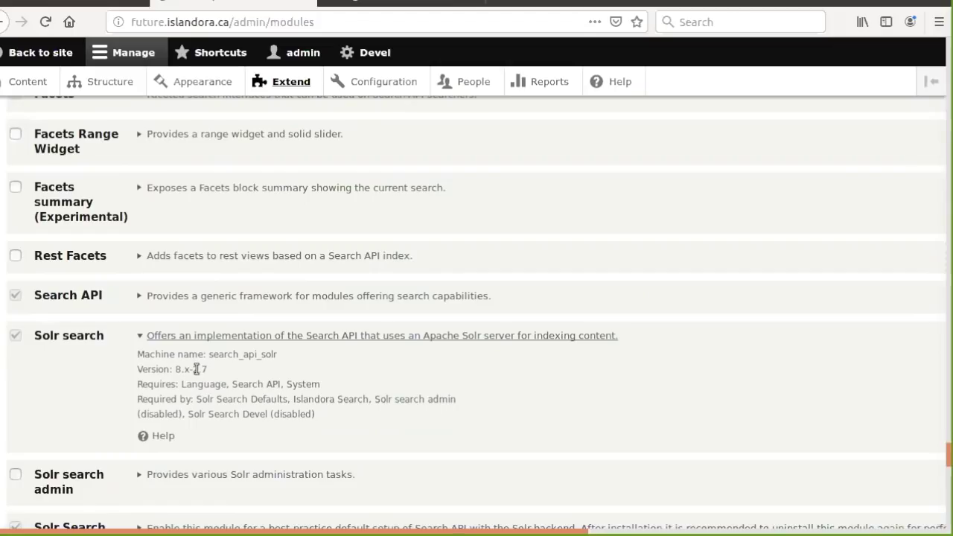
scroll(196, 369, "down", 1)
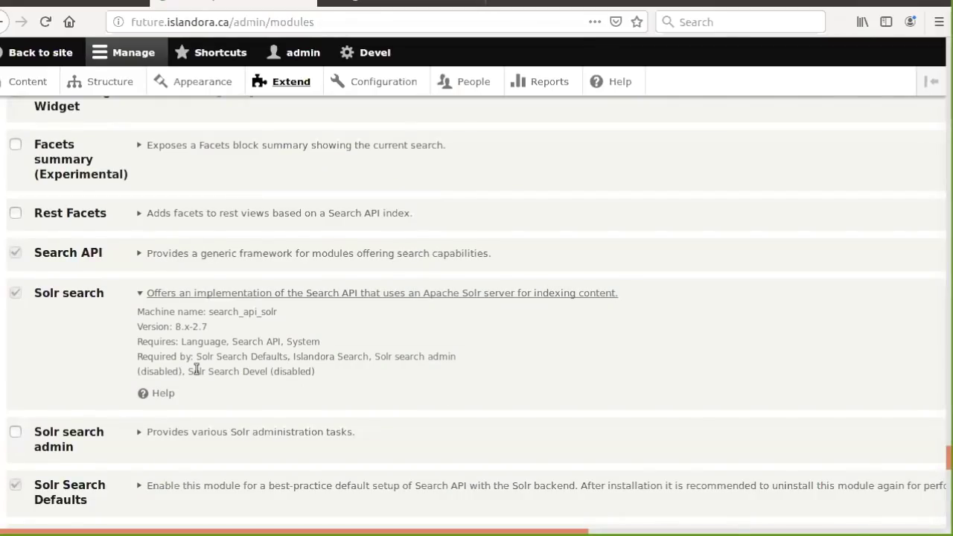
scroll(195, 370, "down", 4)
scroll(198, 373, "up", 1)
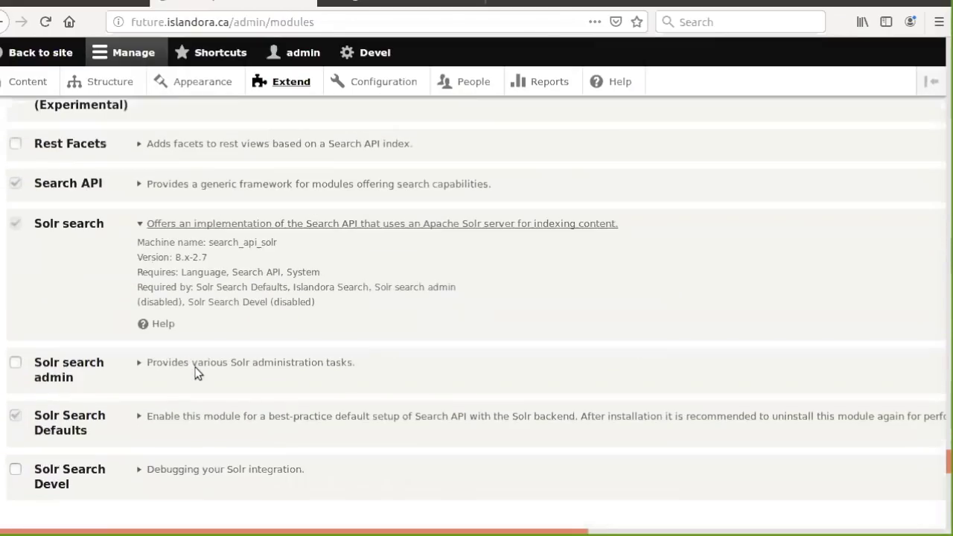
scroll(197, 373, "up", 2)
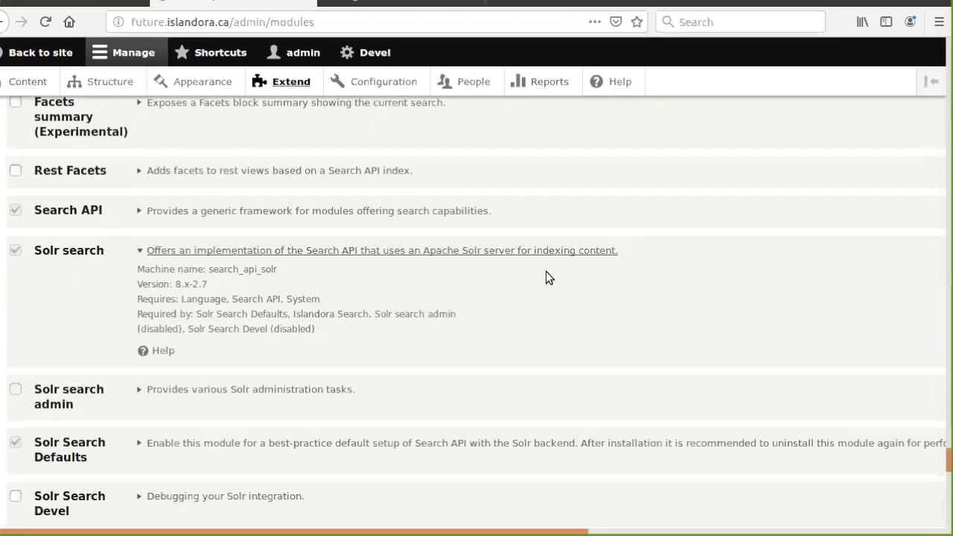
scroll(548, 277, "up", 4)
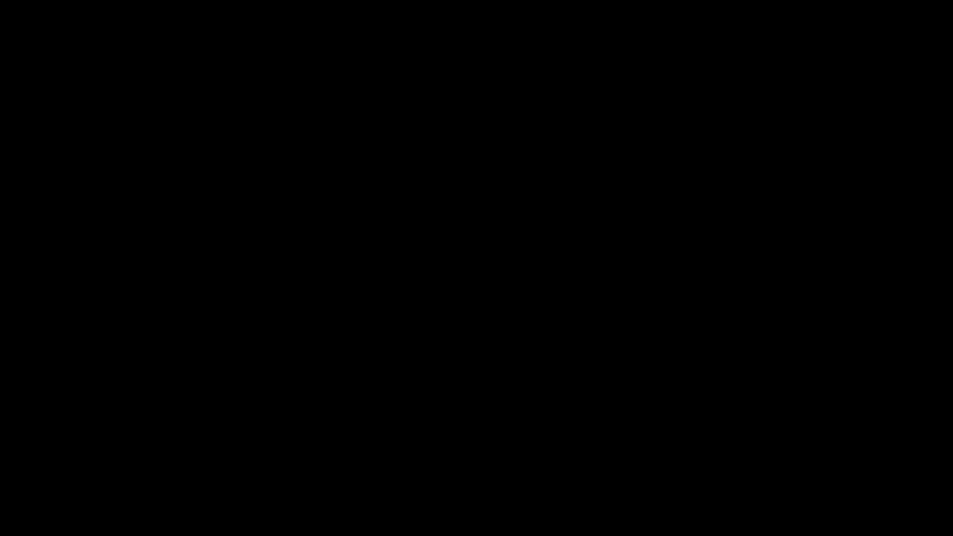